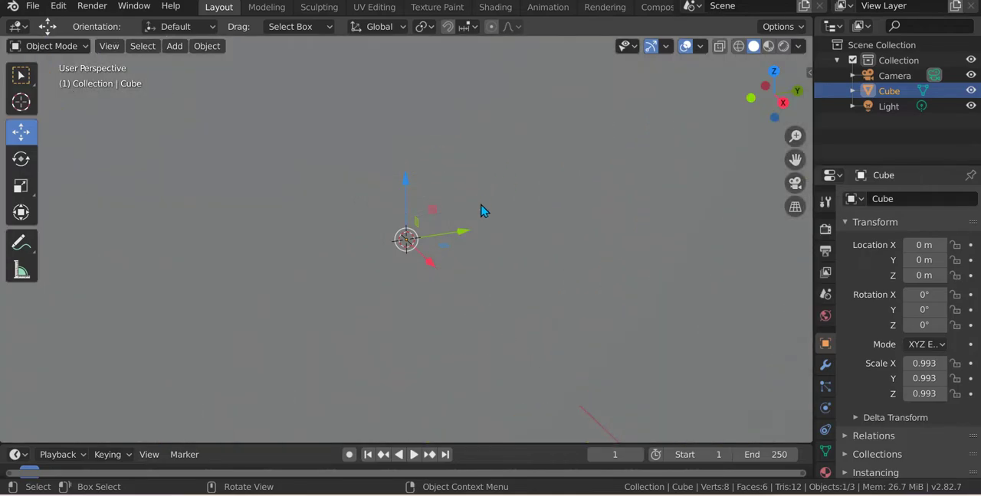
scroll(482, 210, down, 5)
scroll(483, 200, up, 1)
scroll(483, 201, up, 1)
Move the cube along the Y axis, then undo a trial shrink.
middle_drag(483, 200, 537, 222)
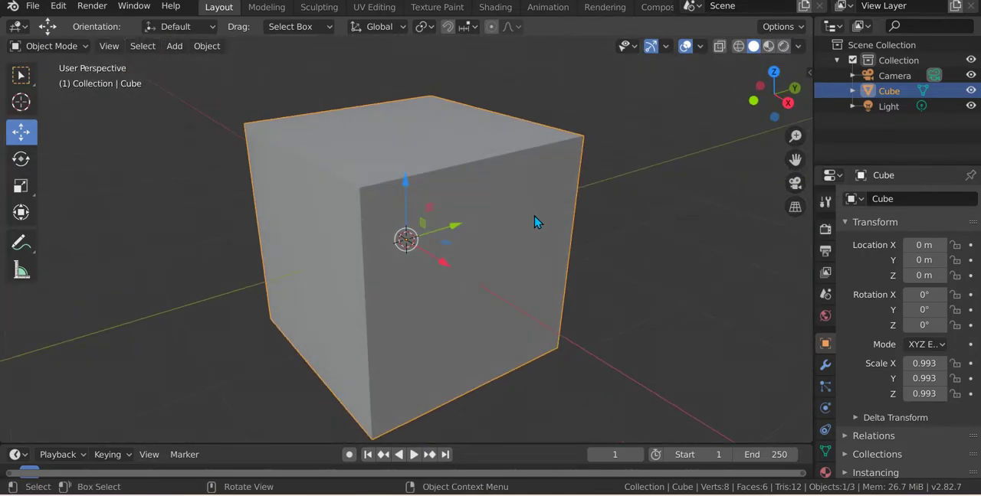
drag(463, 227, 643, 168)
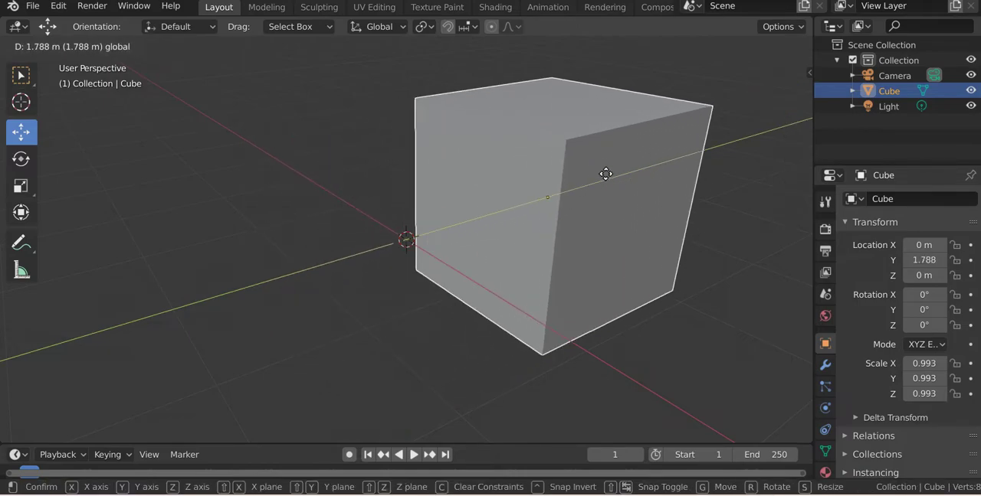
scroll(644, 170, up, 2)
scroll(547, 182, down, 3)
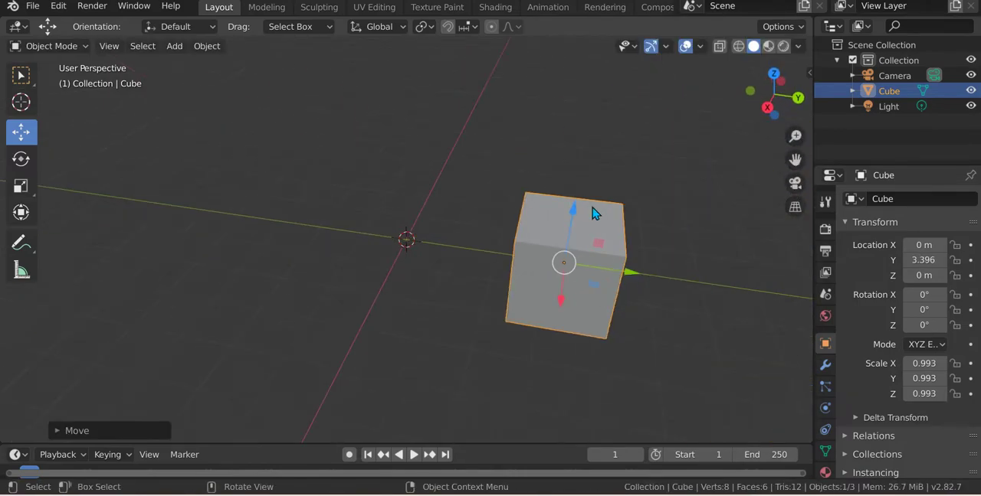
scroll(595, 212, up, 3)
middle_drag(623, 287, 472, 223)
scroll(475, 228, down, 3)
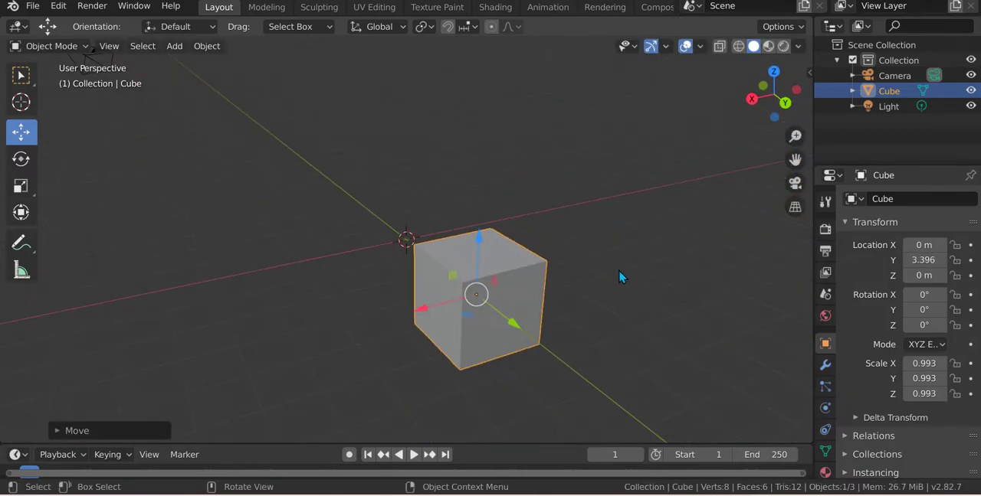
key(s)
click(555, 262)
scroll(521, 243, up, 3)
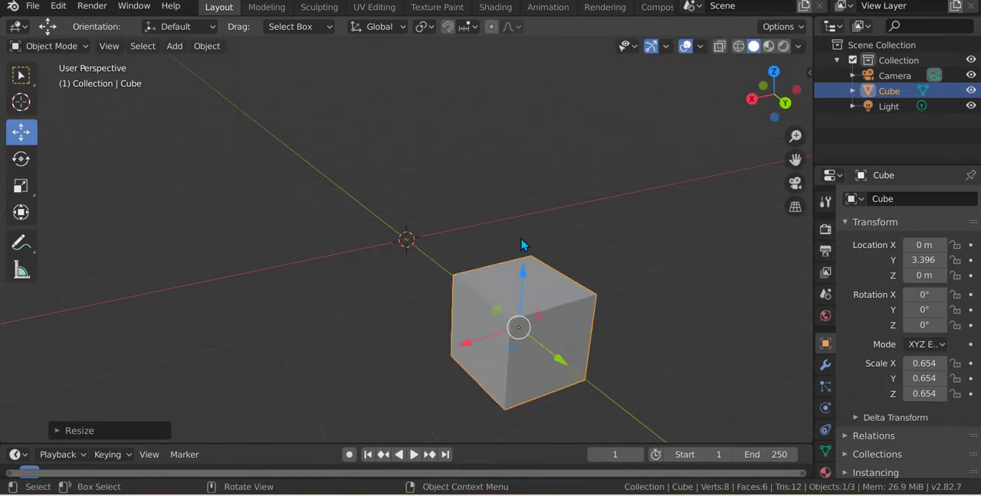
scroll(515, 230, up, 3)
key(ctrl+z)
scroll(442, 192, up, 2)
Stretch the cube along X and thin it into a long bar.
middle_drag(442, 193, 492, 197)
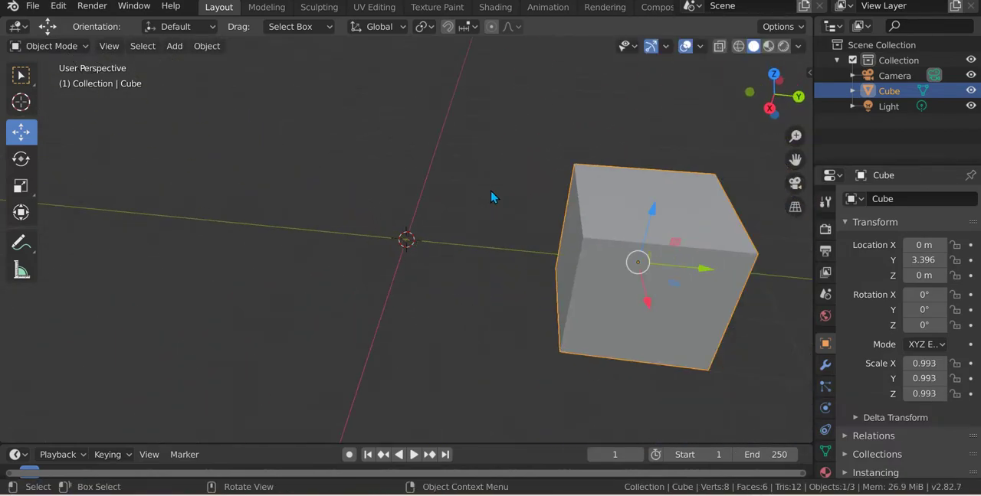
scroll(633, 265, down, 2)
scroll(597, 259, down, 2)
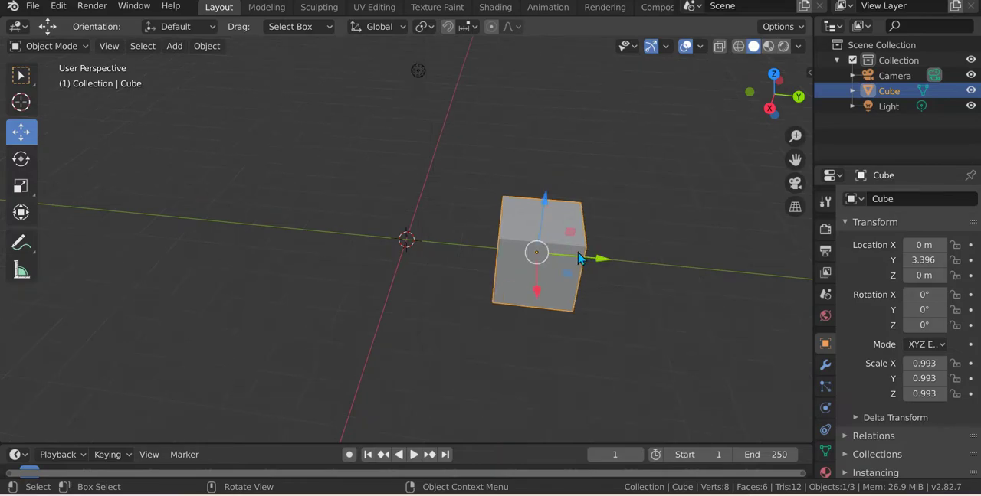
middle_drag(537, 248, 454, 261)
scroll(455, 262, down, 2)
key(s)
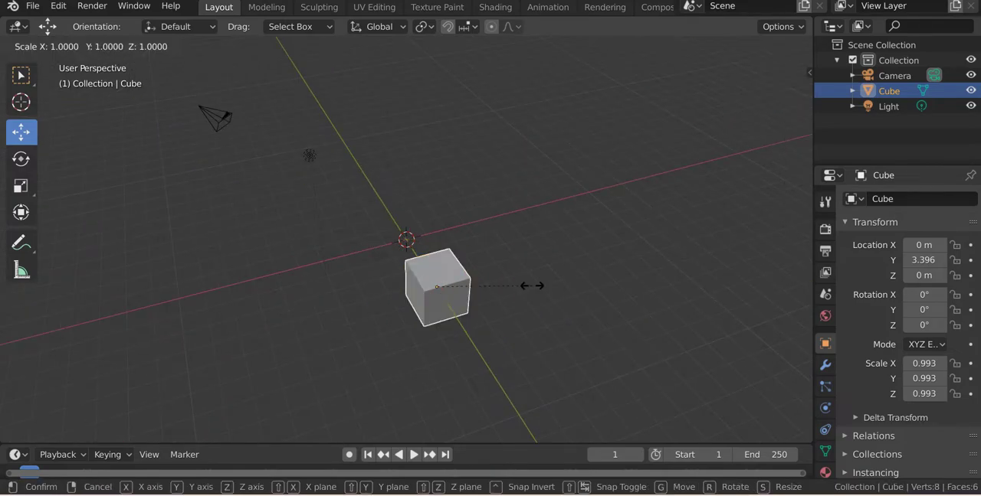
key(x)
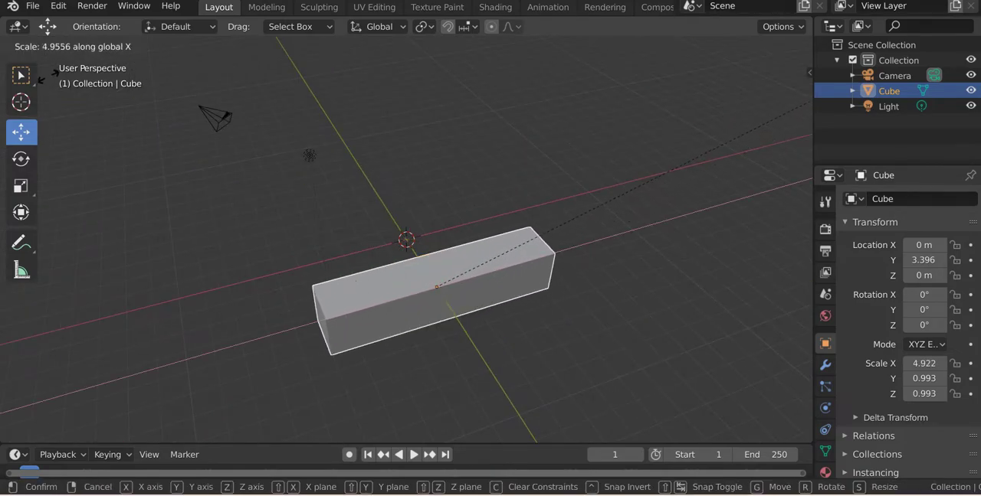
click(41, 79)
key(s)
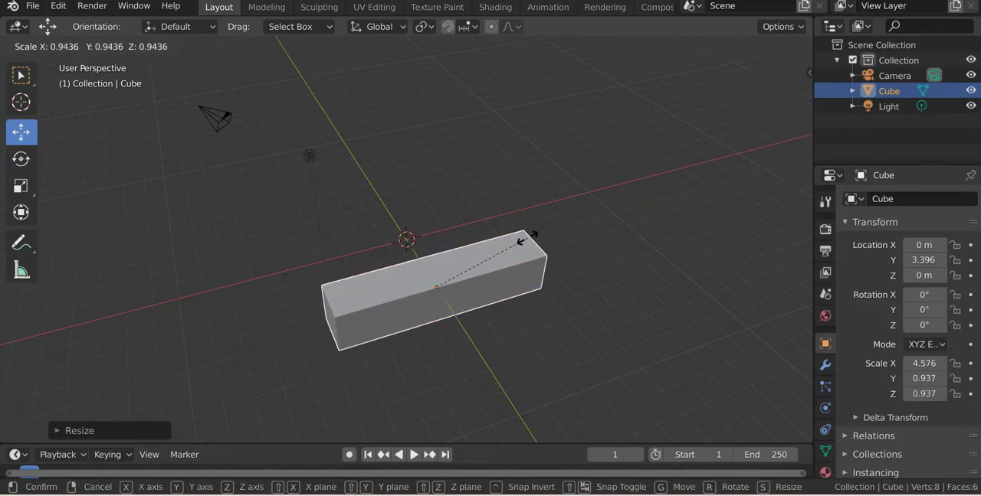
click(489, 264)
middle_drag(489, 264, 600, 158)
scroll(600, 158, down, 3)
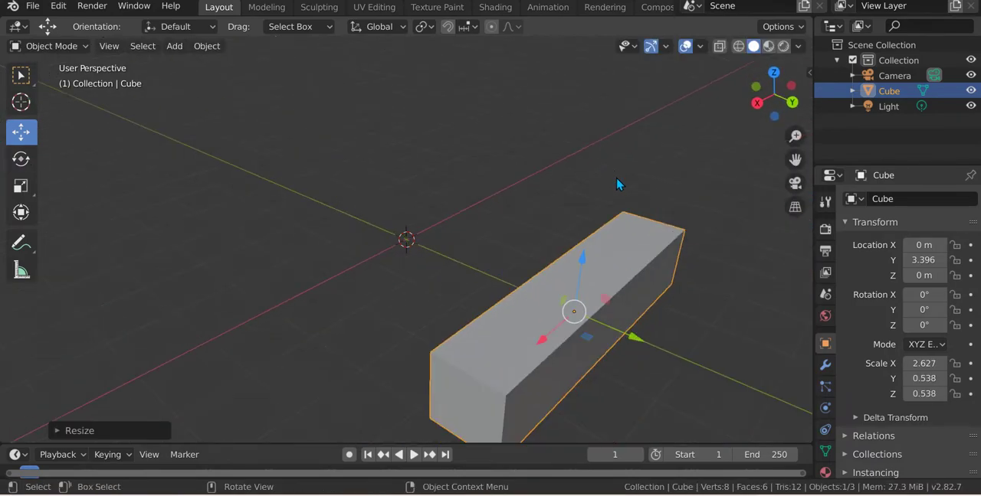
key(s)
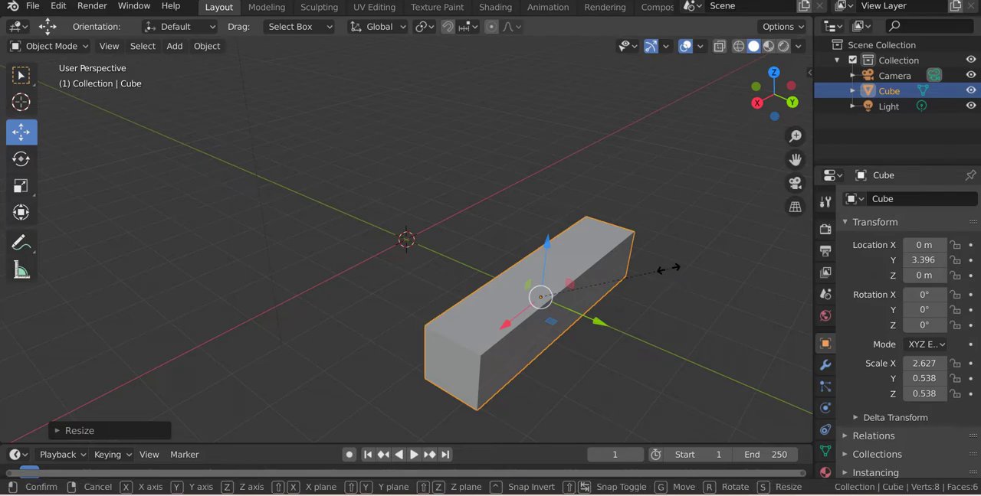
key(x)
click(754, 213)
scroll(720, 217, down, 1)
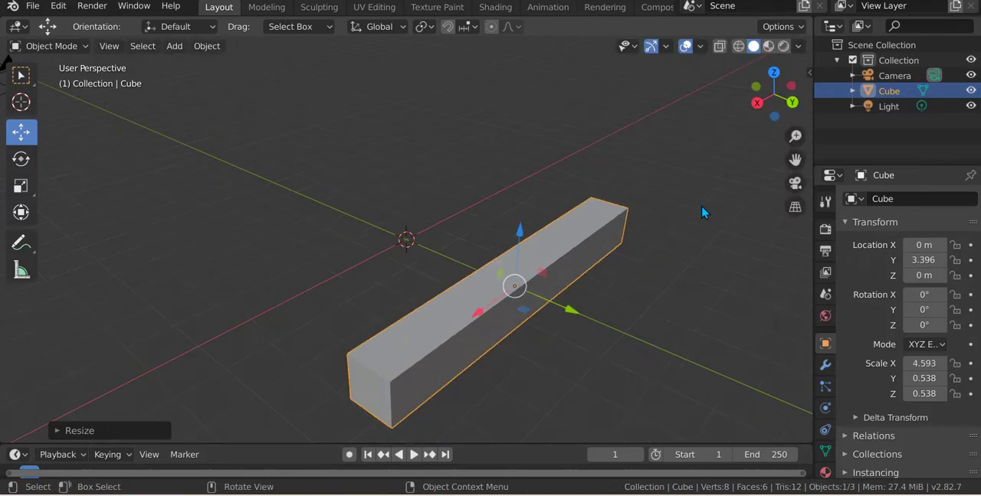
Copy and paste the bar, moving the copy along Y across the centre.
key(ctrl+c)
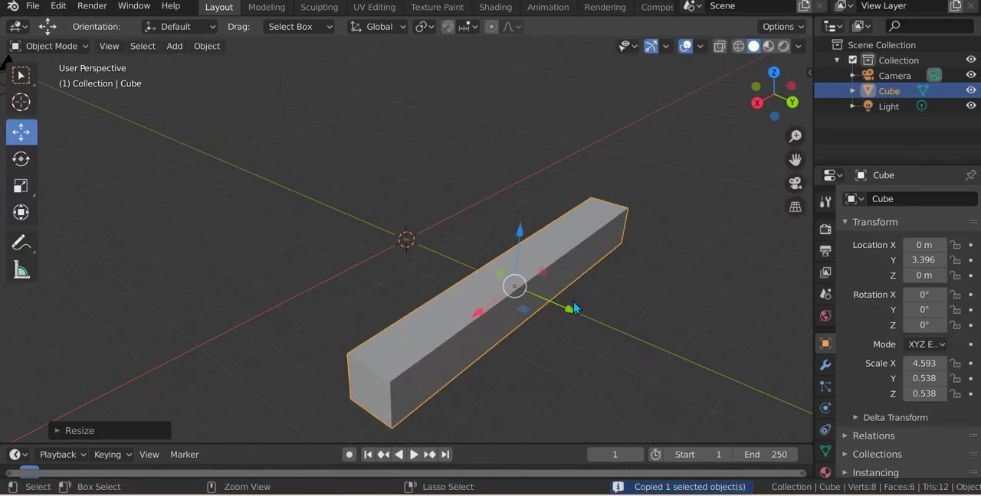
key(ctrl+v)
key(g)
key(y)
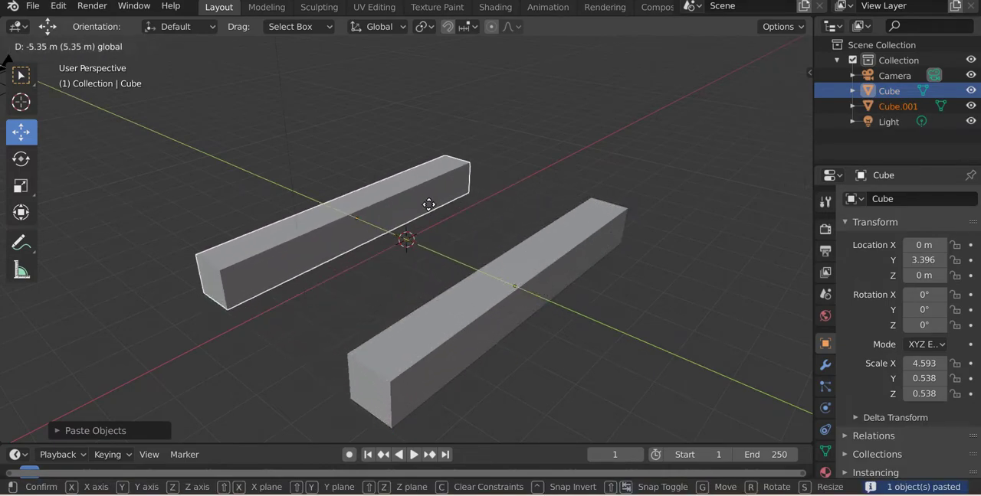
click(443, 213)
From a near-top view, rescale the copied bar along X.
middle_drag(443, 212, 451, 251)
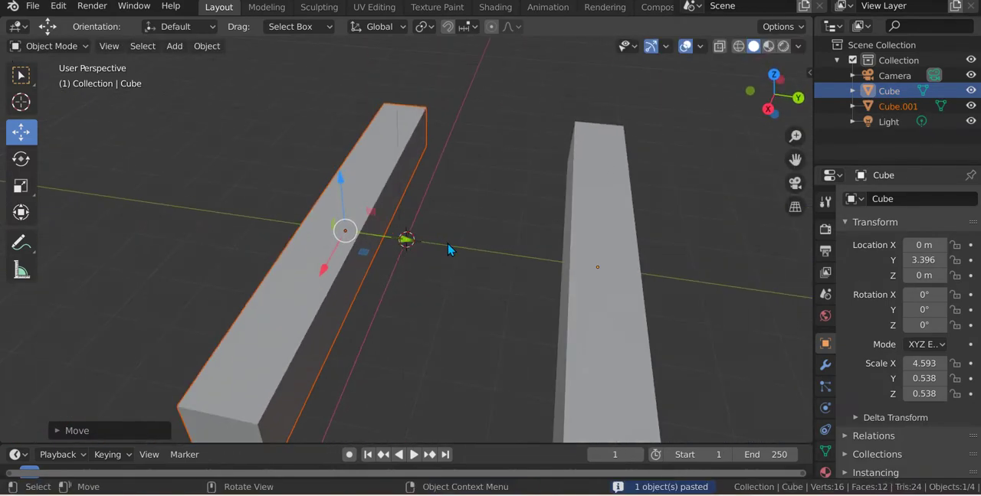
middle_drag(480, 296, 471, 292)
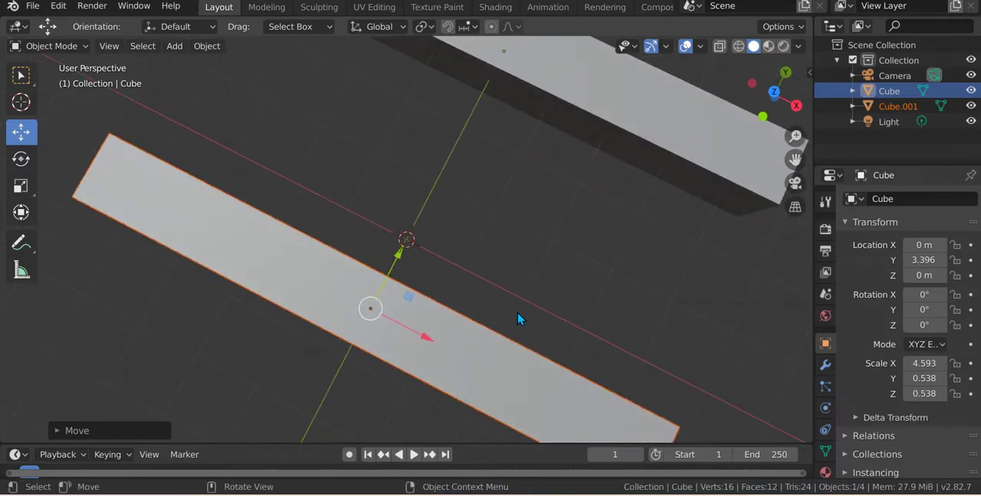
middle_drag(519, 322, 506, 313)
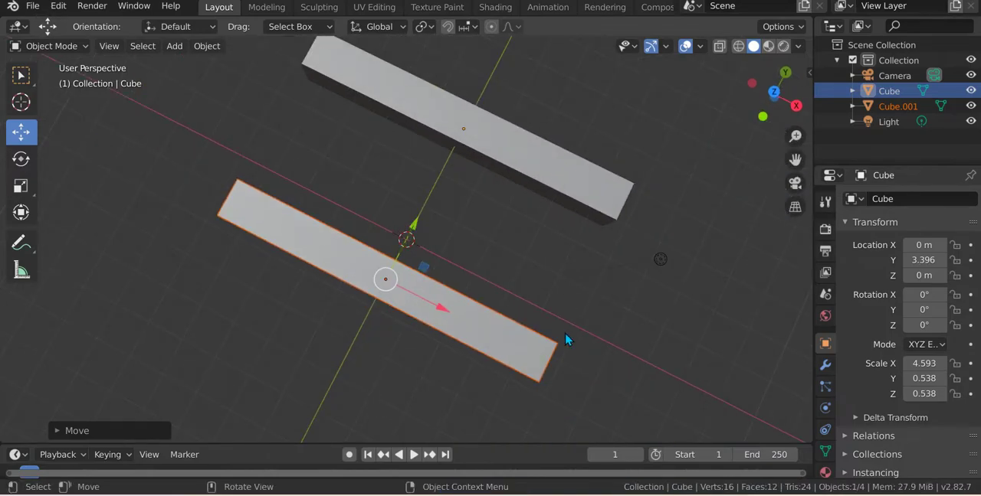
key(s)
key(x)
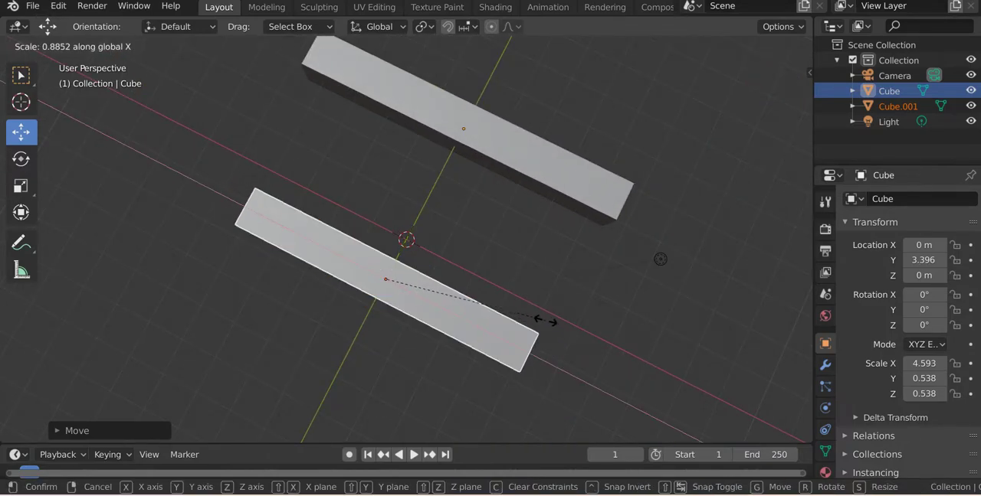
click(536, 316)
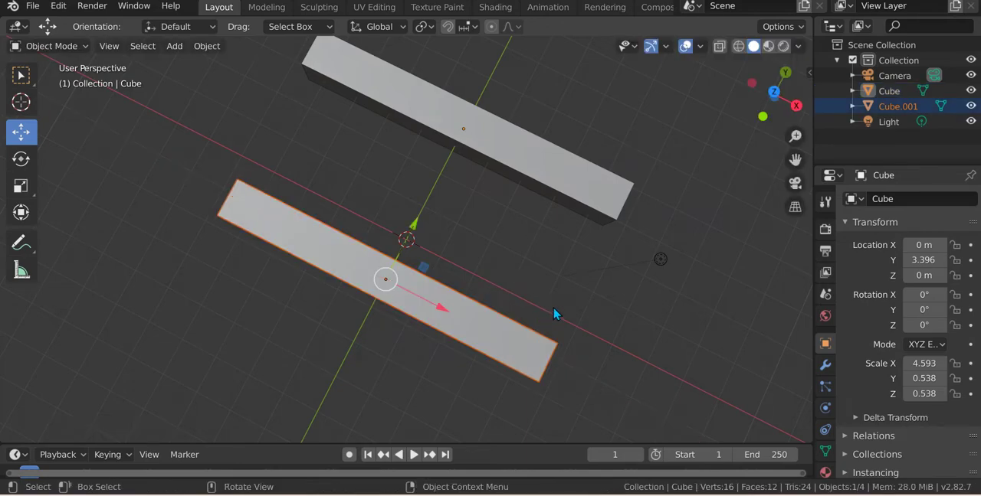
scroll(634, 353, down, 3)
Paste a third bar and rotate it 90° about Z.
key(ctrl+v)
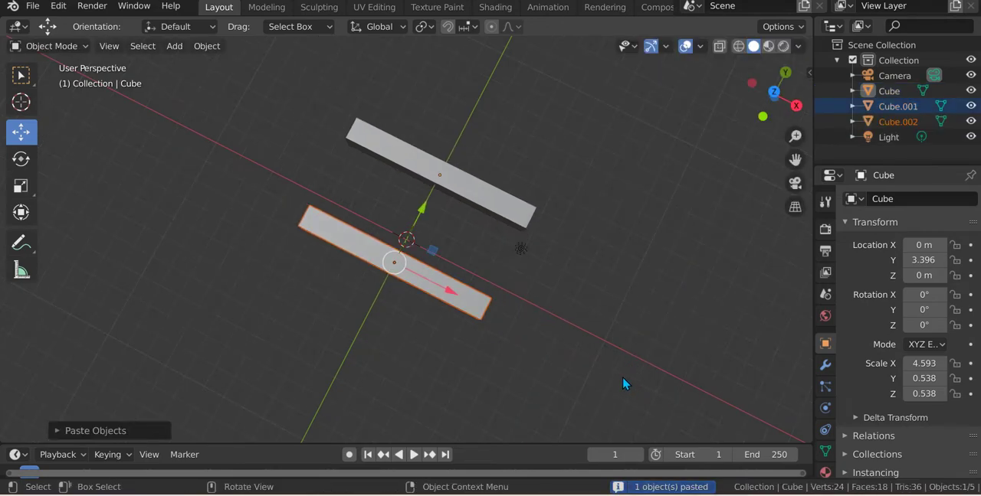
key(r)
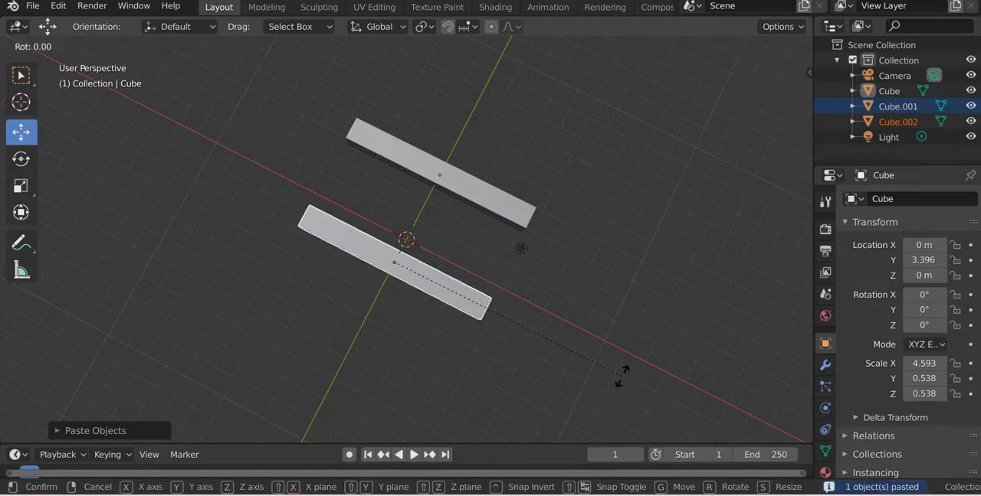
text(z)
text(90)
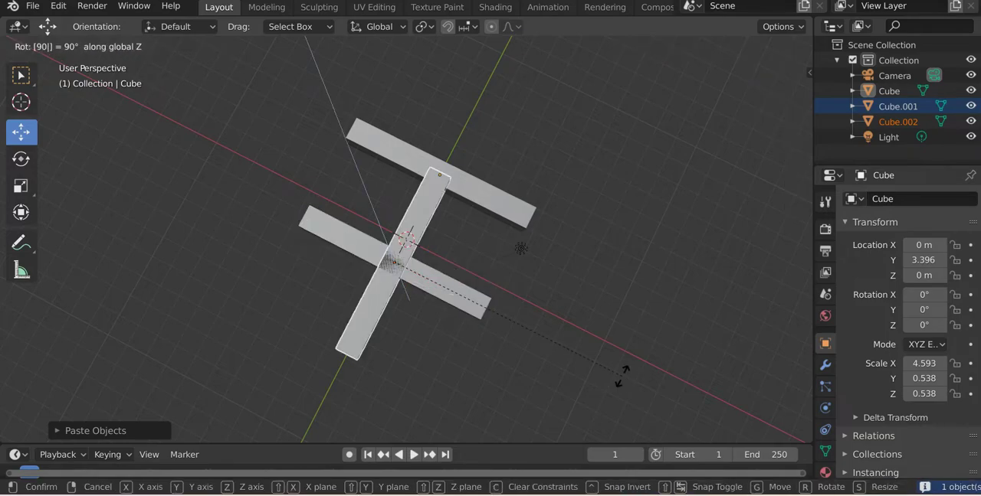
key(Return)
Move the rotated bar across the parallel bar ends and shorten it along Y.
key(g)
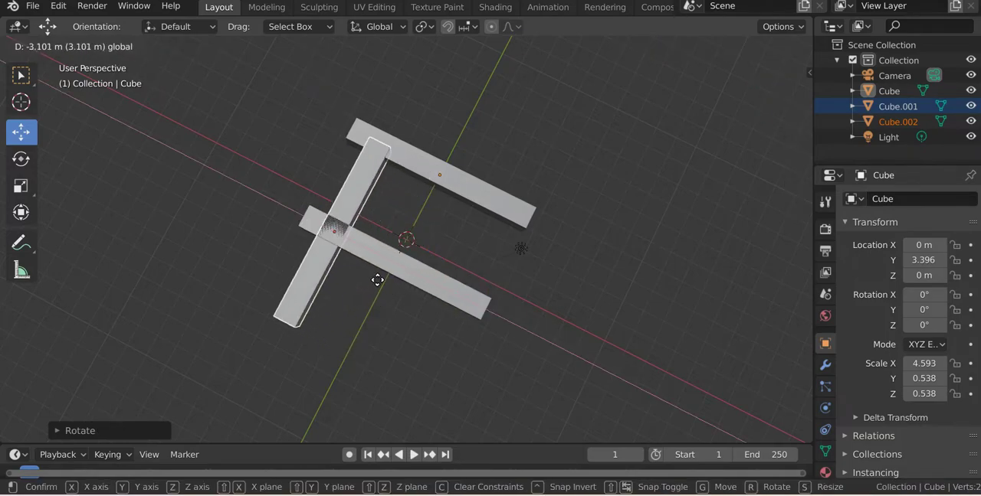
click(357, 271)
key(g)
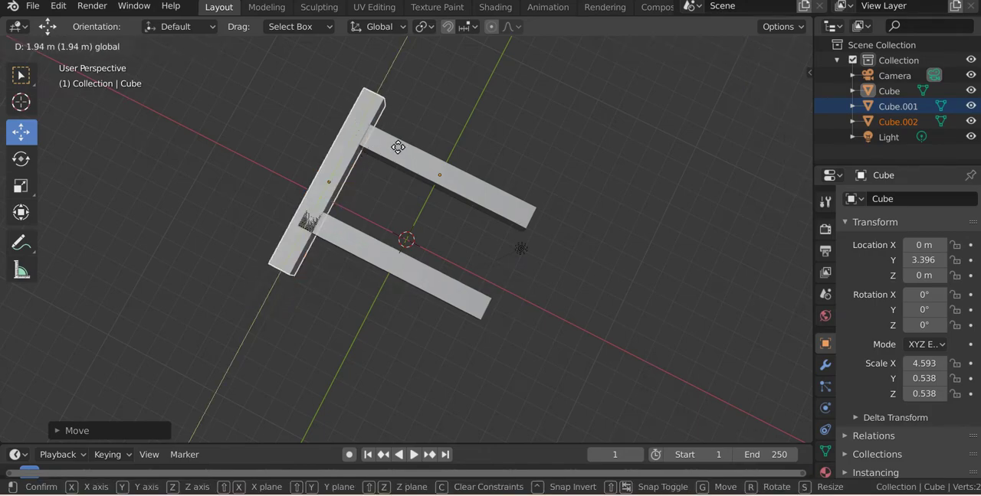
click(406, 151)
right_click(405, 151)
key(Escape)
mouse_move(406, 151)
middle_down()
mouse_move(469, 171)
mouse_move(396, 164)
middle_up()
scroll(395, 164, down, 2)
key(s)
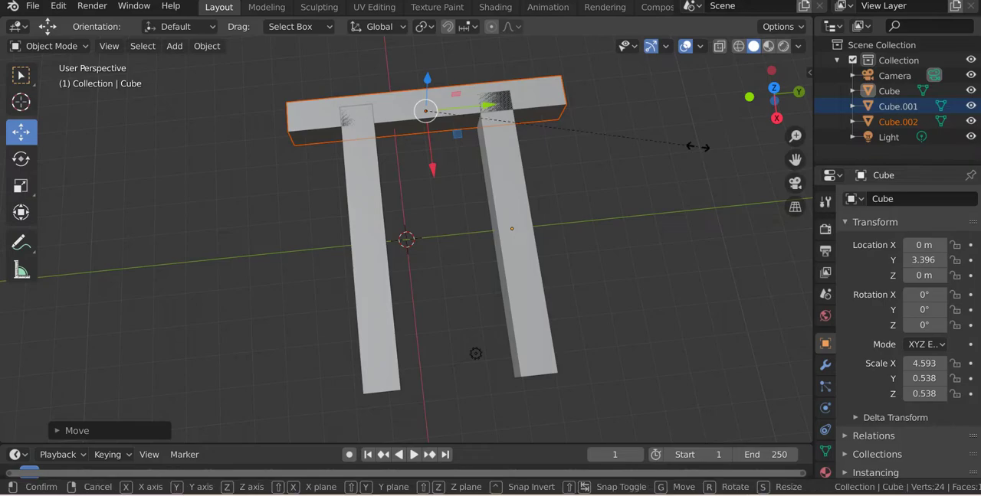
key(y)
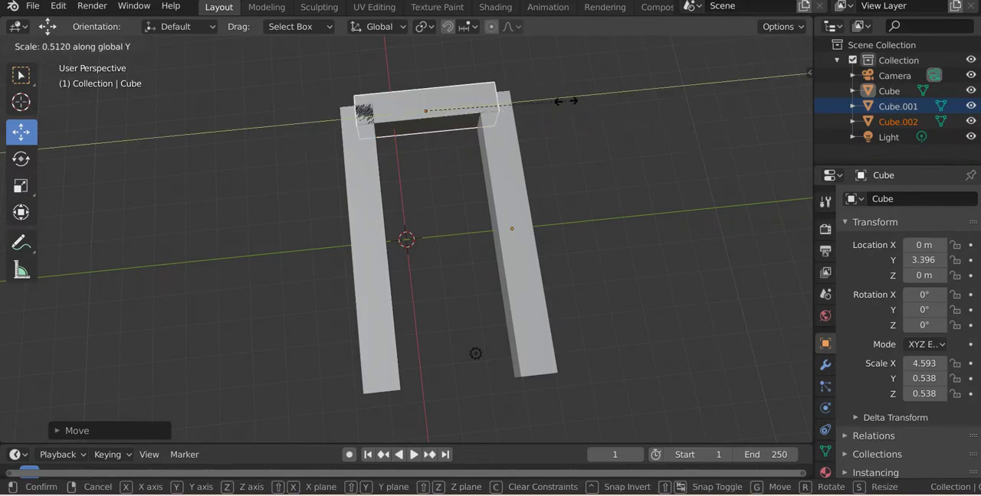
click(534, 91)
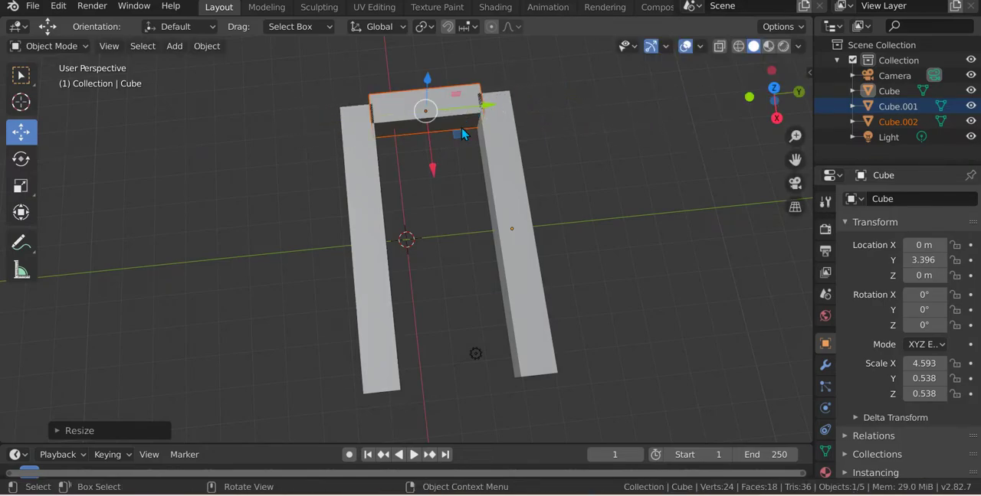
Nudge the cross bar slightly into position.
key(g)
click(440, 160)
scroll(414, 181, up, 4)
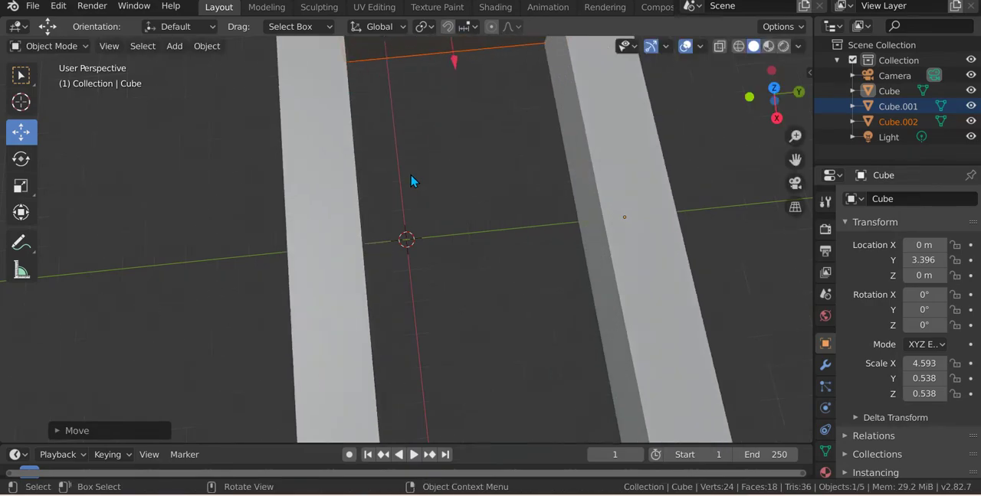
middle_drag(414, 182, 494, 165)
scroll(494, 165, down, 4)
Copy the cross bar and move the copy to close the open end.
key(ctrl+c)
key(ctrl+v)
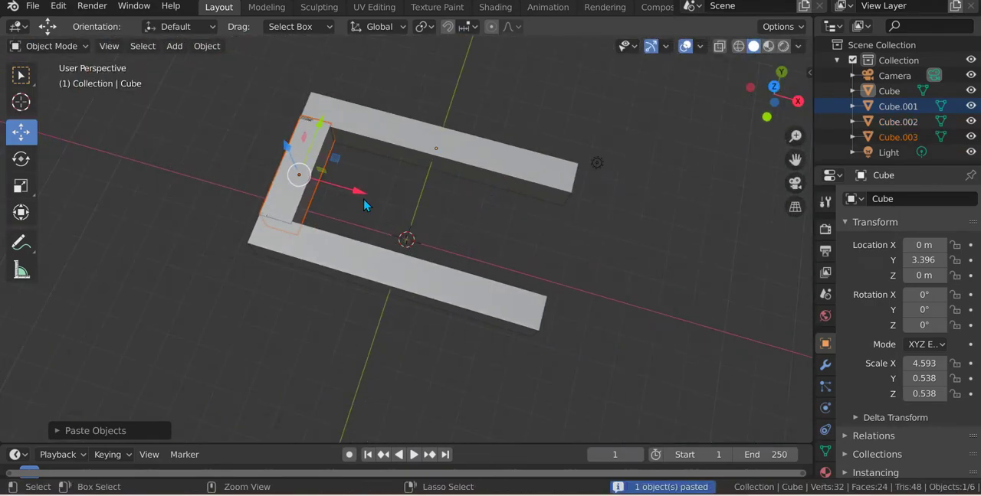
key(g)
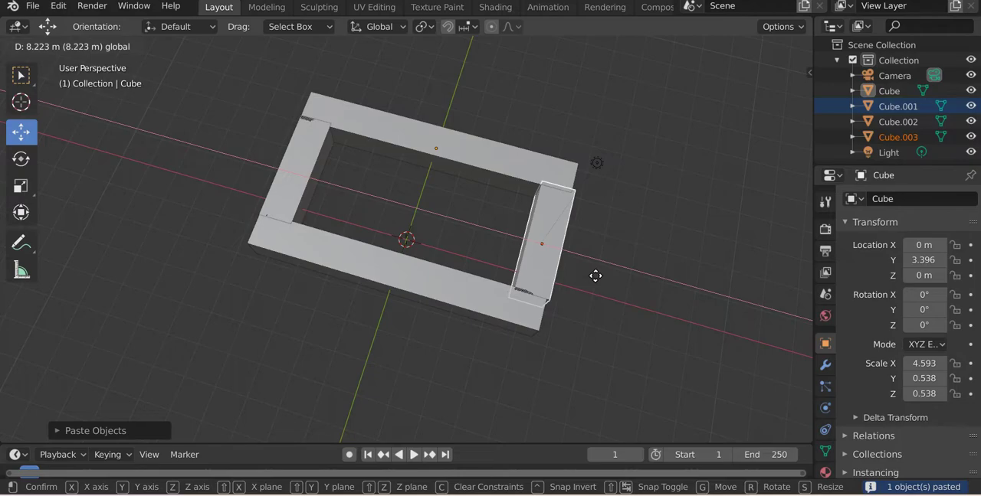
click(585, 275)
scroll(288, 247, up, 3)
scroll(287, 247, up, 1)
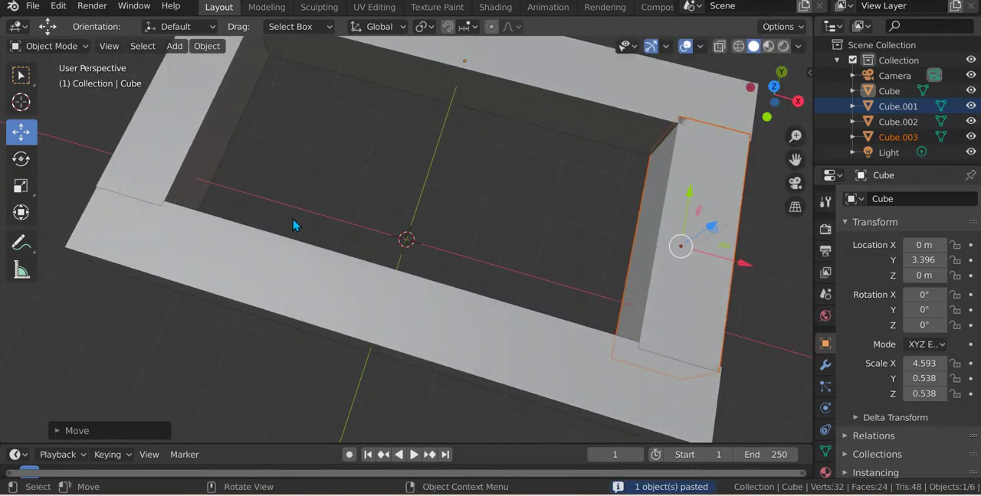
middle_drag(296, 225, 296, 82)
scroll(305, 54, down, 3)
Add a new cube and stretch it along Y inside the frame.
key(shift+a)
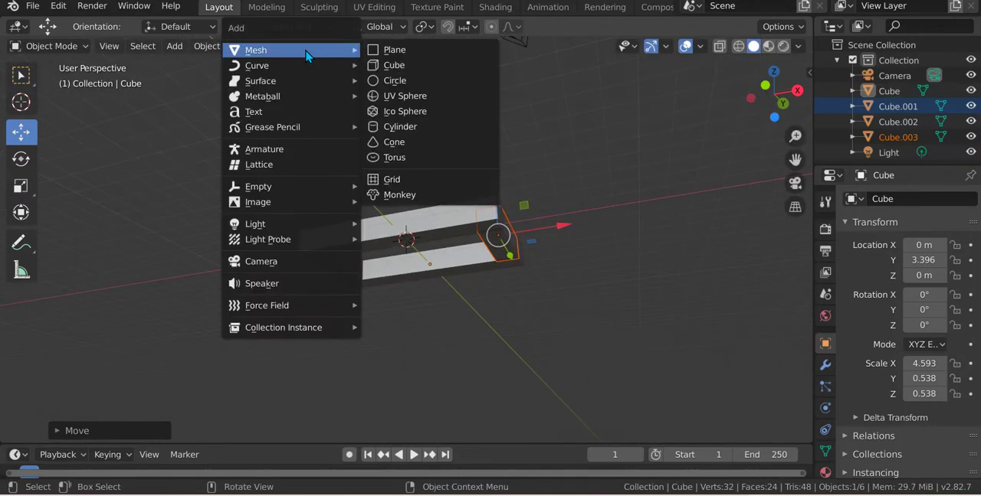
click(383, 74)
scroll(509, 142, up, 2)
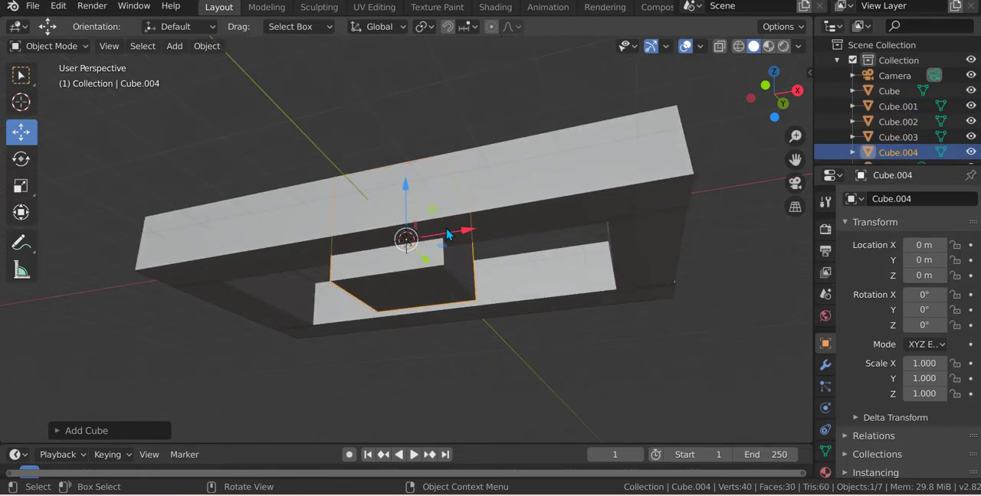
scroll(508, 143, up, 2)
scroll(509, 142, up, 3)
scroll(508, 142, down, 3)
middle_drag(484, 206, 591, 201)
key(s)
key(y)
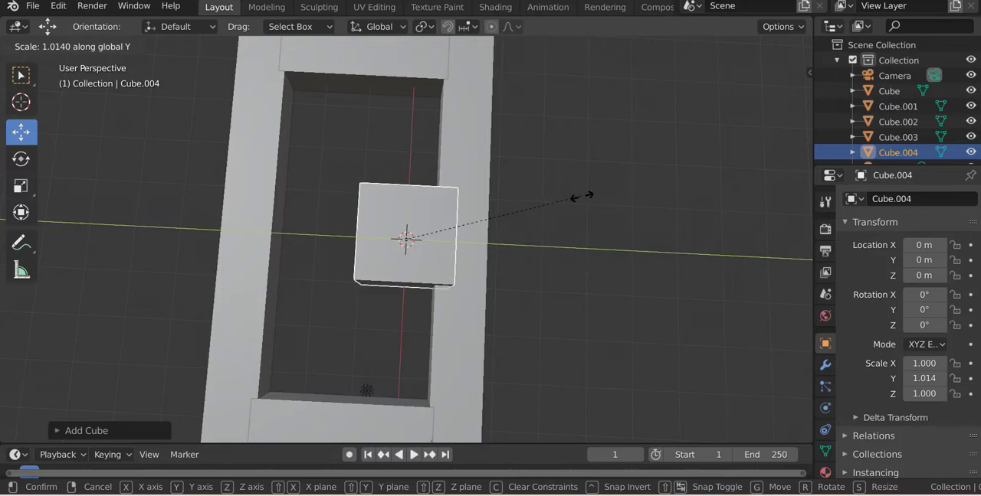
click(665, 205)
drag(346, 249, 286, 212)
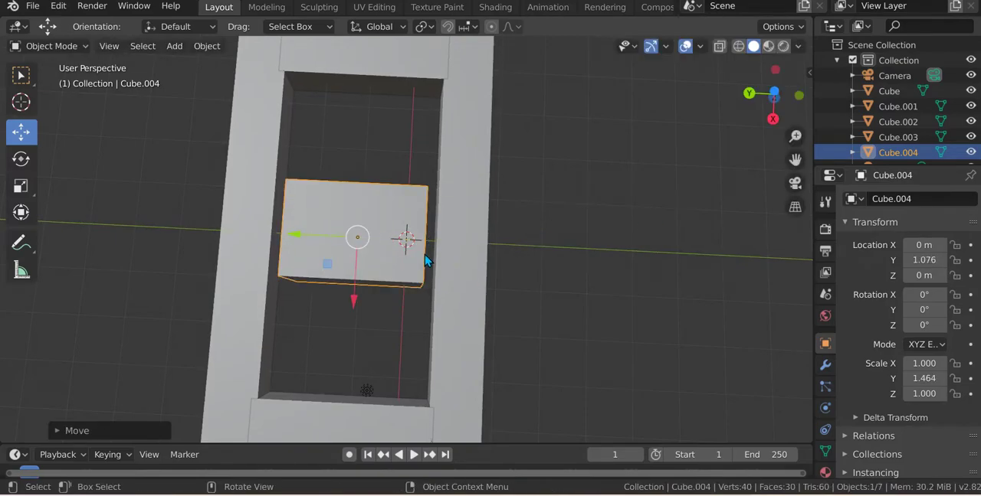
key(s)
key(y)
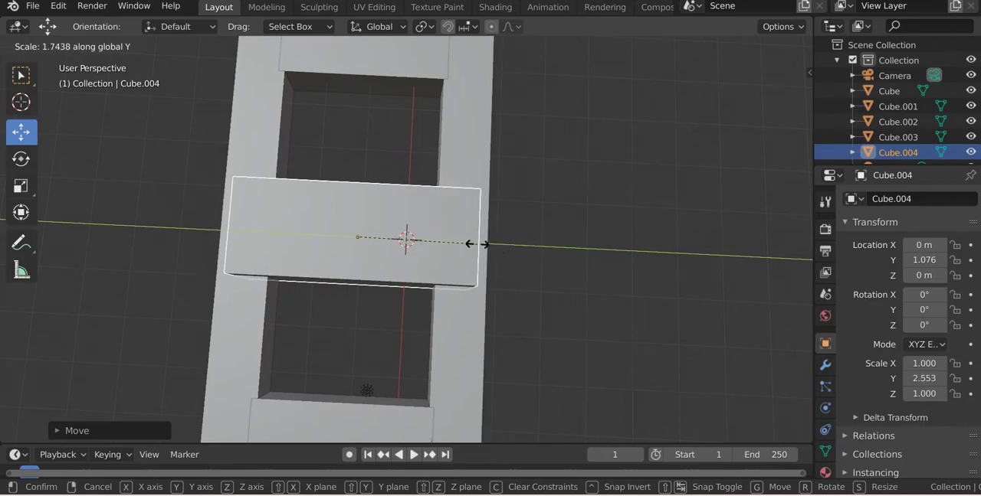
click(483, 247)
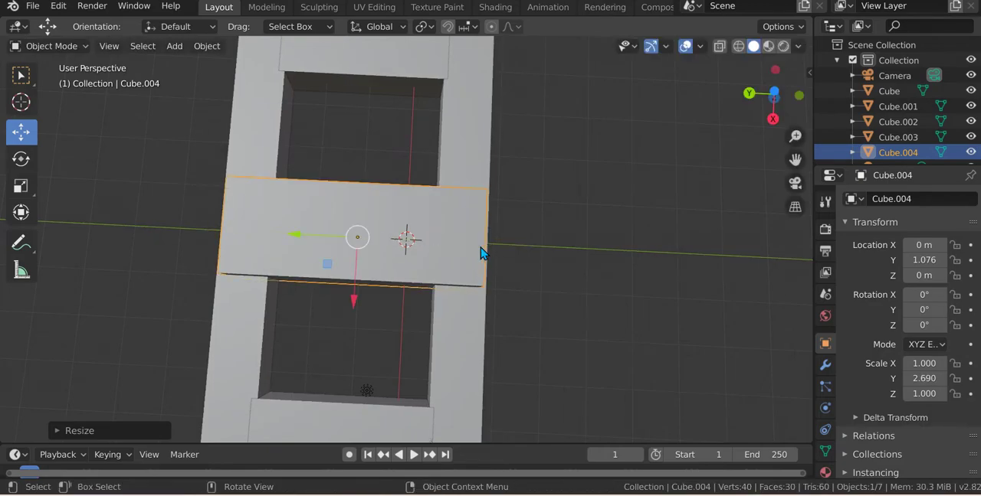
scroll(429, 253, down, 4)
Scale the cube to 4.368 along X and flatten it to 0.621 height.
key(s)
key(x)
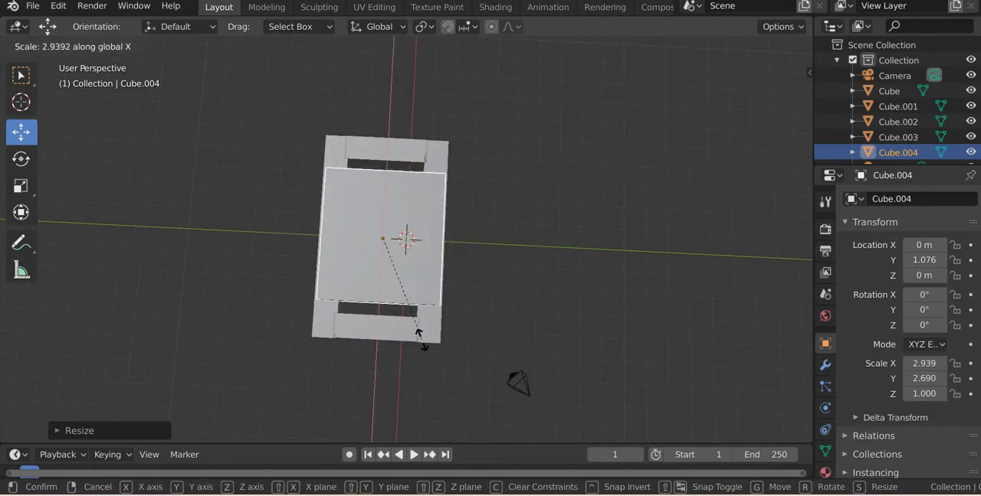
click(444, 383)
scroll(499, 176, up, 5)
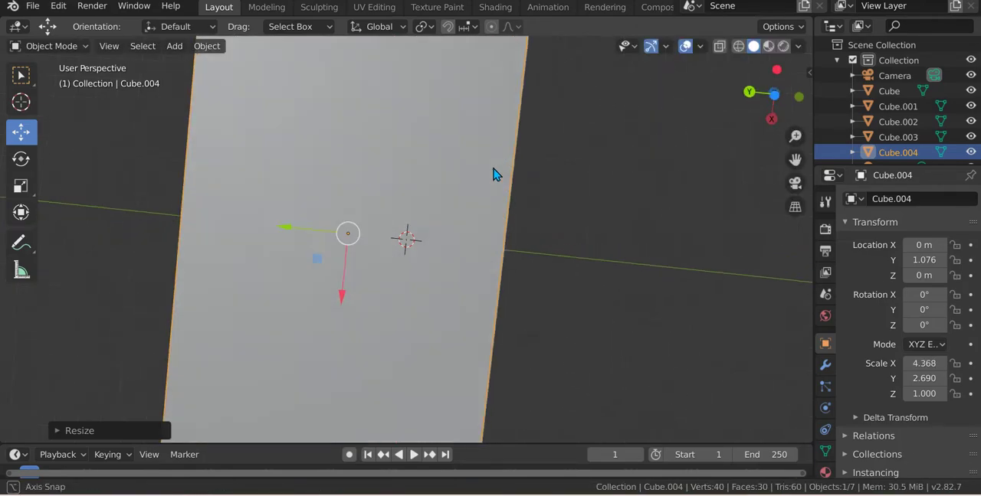
middle_drag(499, 175, 352, 206)
scroll(355, 201, up, 2)
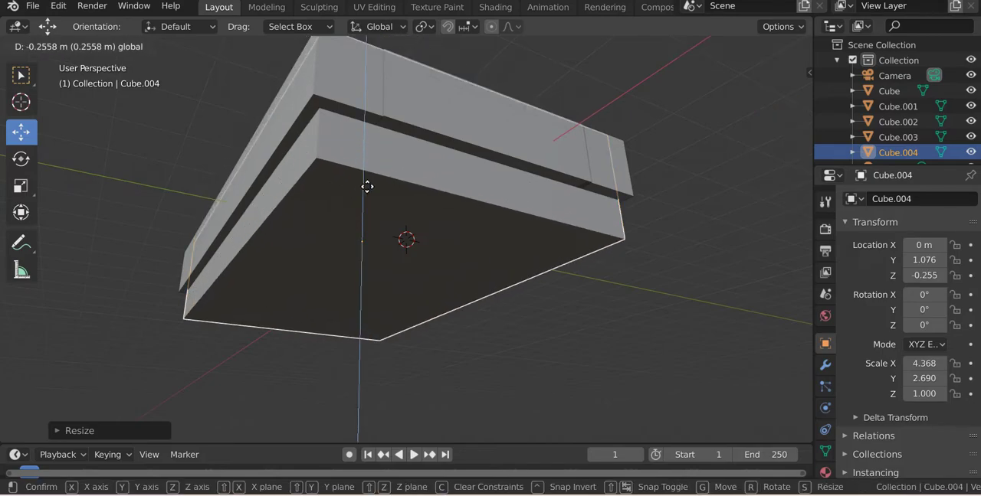
drag(363, 181, 366, 188)
key(s)
key(z)
click(392, 242)
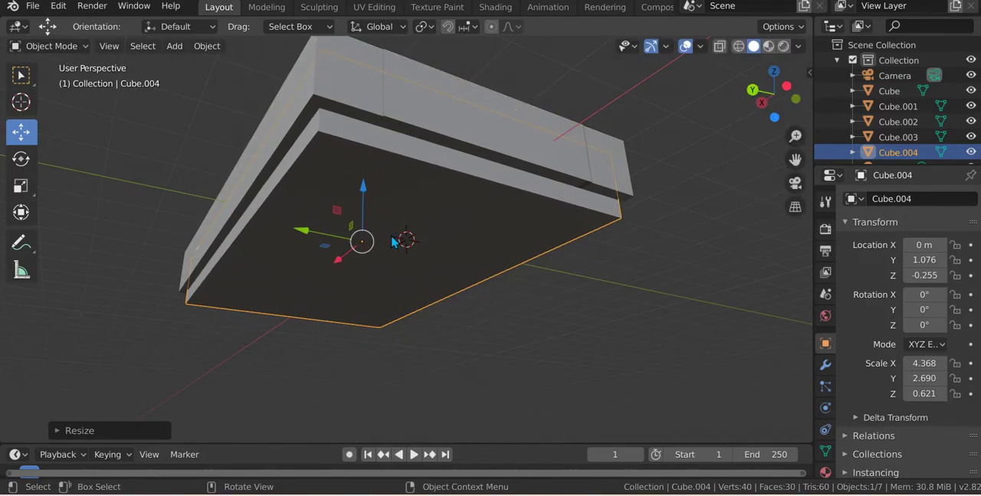
Flatten the slab further to 0.328 height and push it lower.
key(s)
key(z)
click(402, 242)
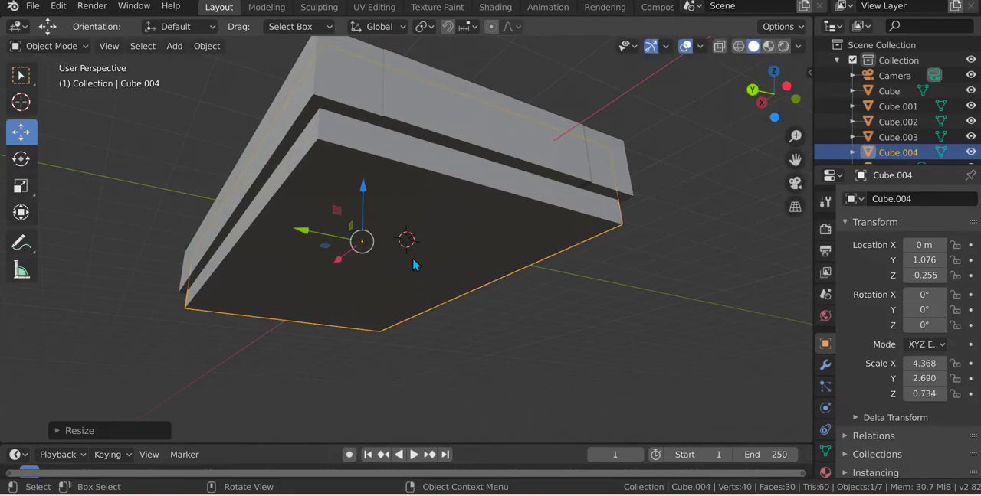
key(s)
key(z)
click(400, 237)
drag(363, 188, 369, 193)
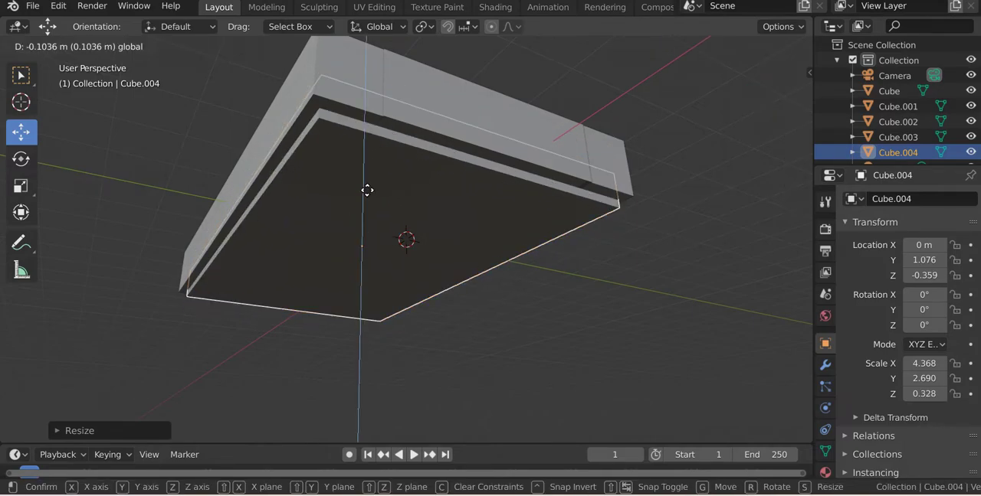
click(369, 193)
middle_drag(359, 210, 282, 314)
scroll(282, 314, up, 3)
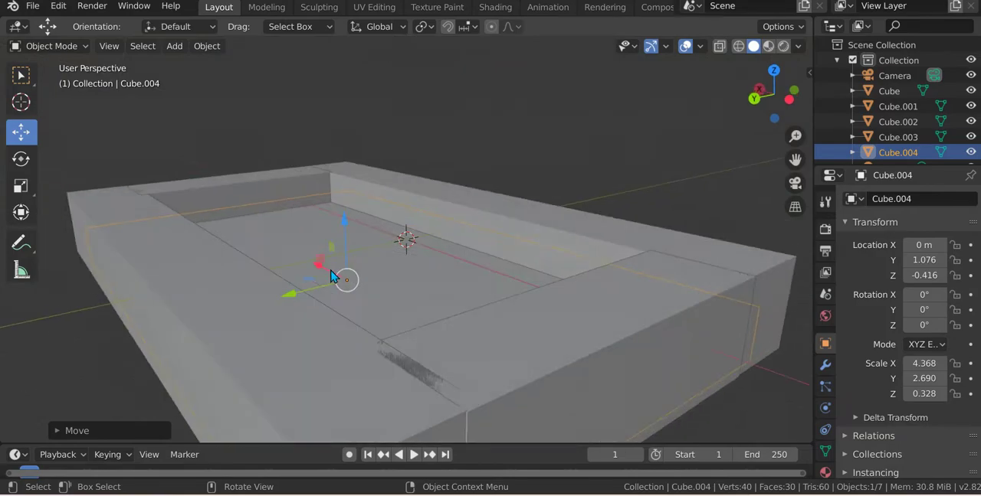
scroll(282, 314, down, 1)
scroll(464, 305, up, 5)
scroll(472, 291, down, 4)
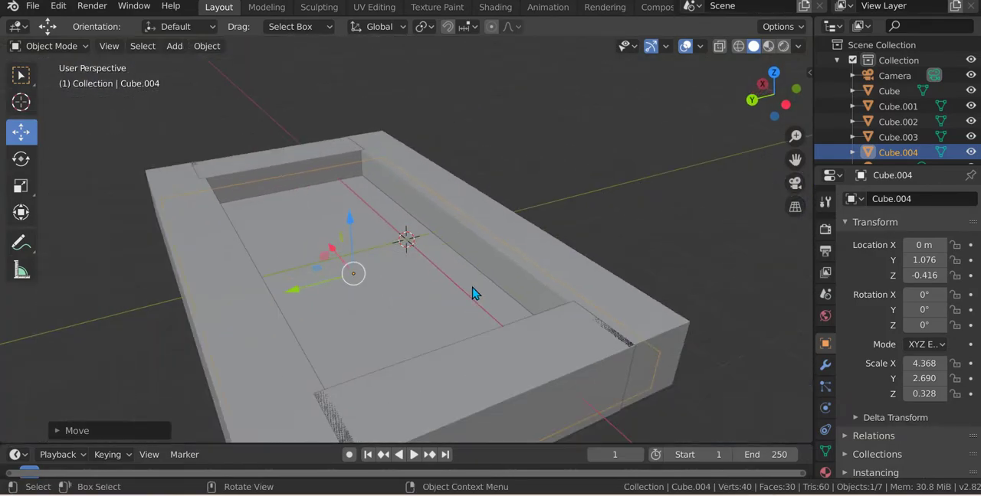
scroll(381, 230, down, 1)
Thin the slab to 0.165 and lower it along Z beneath the frame.
middle_drag(438, 321, 401, 319)
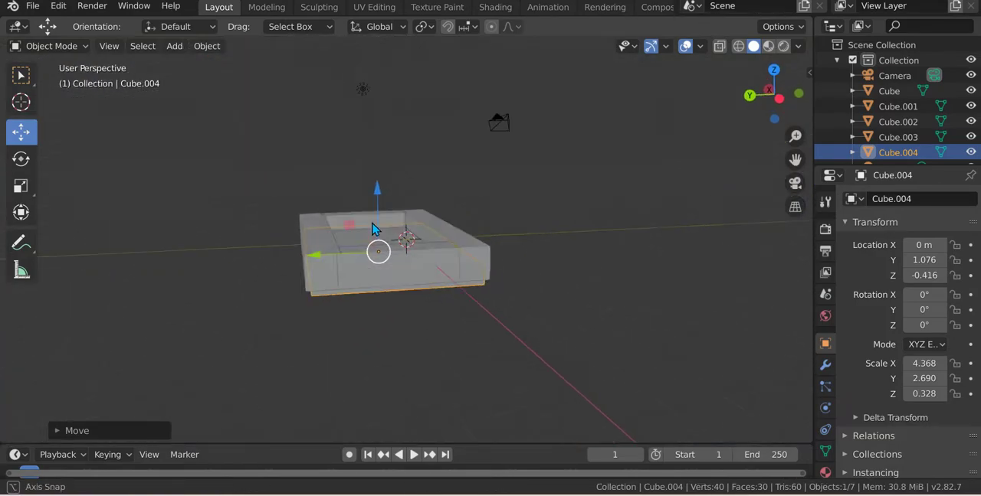
scroll(401, 319, up, 2)
key(s)
key(z)
click(404, 236)
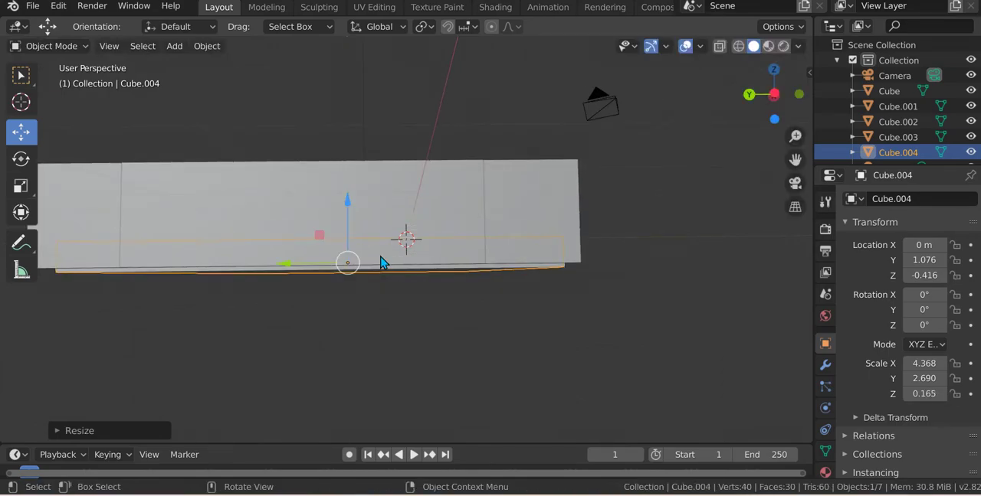
key(g)
key(z)
click(354, 212)
mouse_move(354, 212)
middle_down()
mouse_move(366, 193)
mouse_move(348, 255)
mouse_move(354, 232)
middle_up()
key(g)
key(z)
click(354, 211)
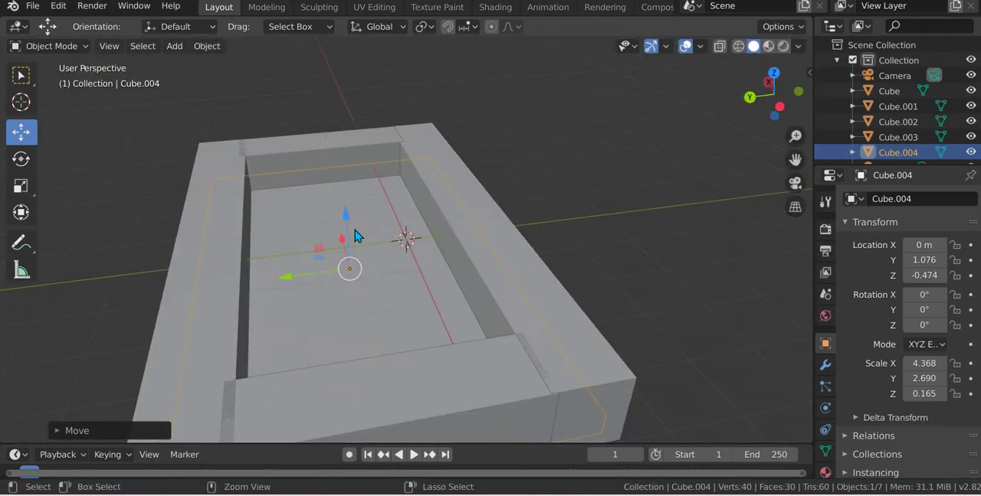
Paste a shrunken slab copy, reposition it, and widen it along X across the frame.
key(ctrl+v)
key(s)
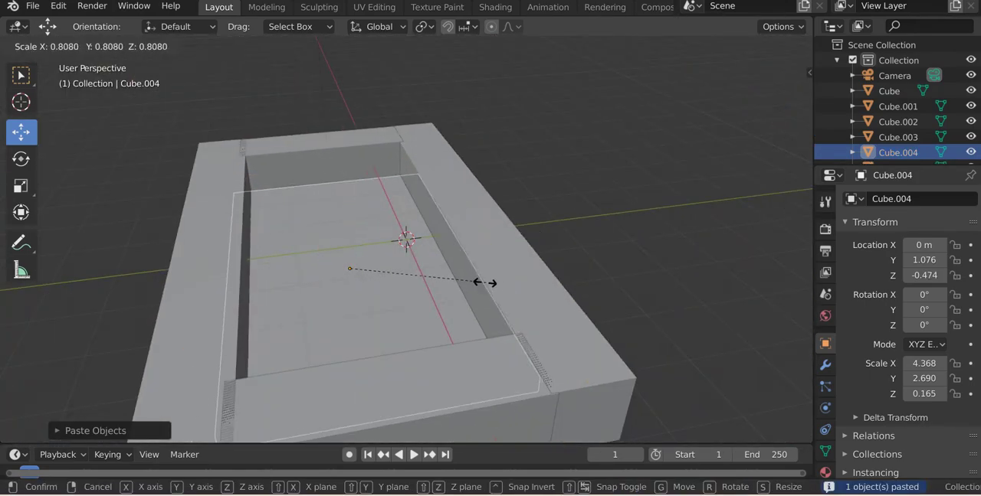
click(453, 288)
drag(306, 272, 299, 271)
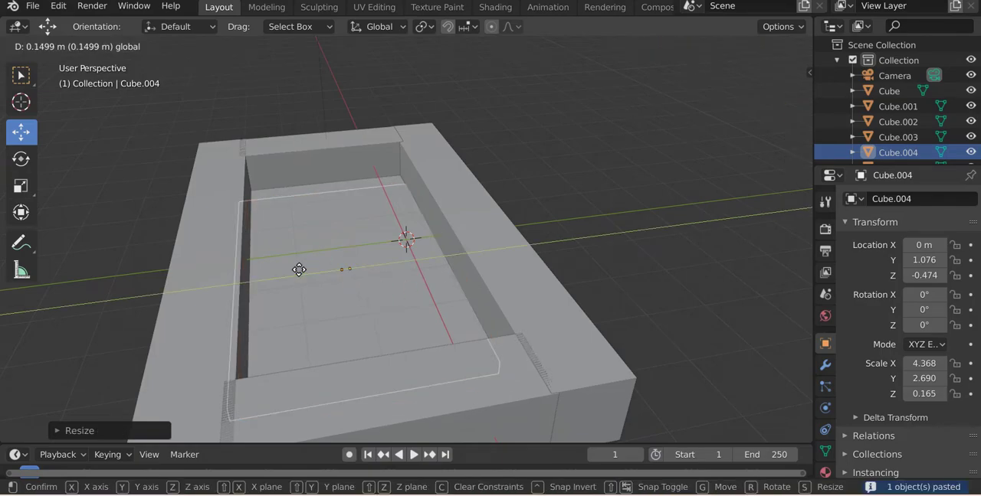
drag(337, 228, 335, 220)
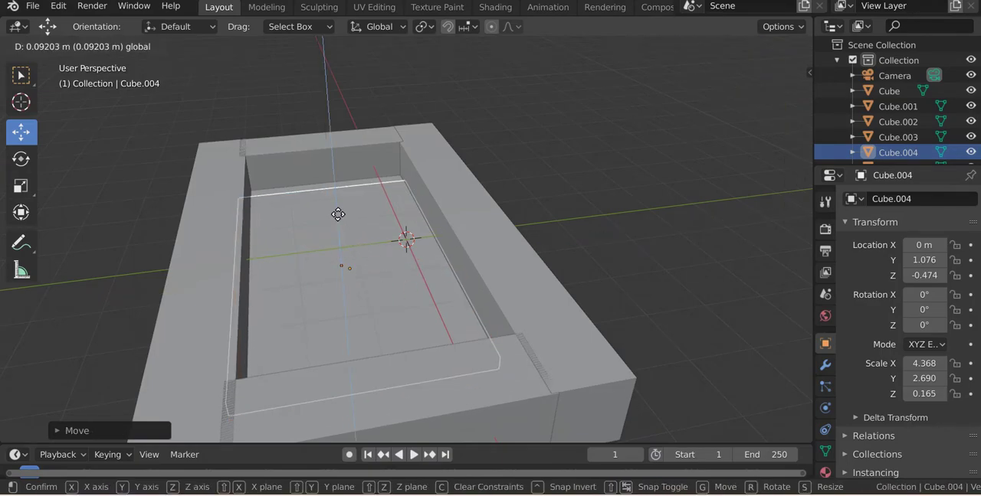
middle_drag(334, 220, 452, 284)
scroll(451, 284, down, 2)
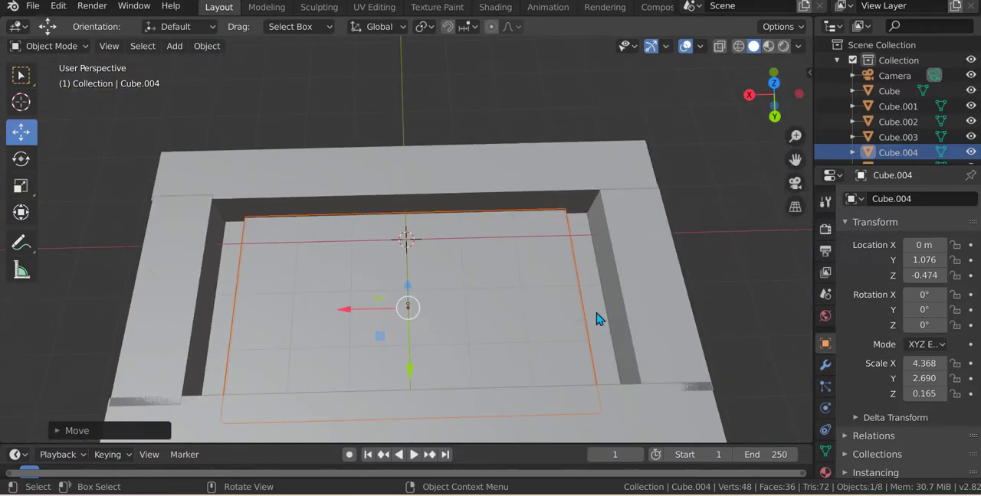
key(s)
key(x)
click(635, 320)
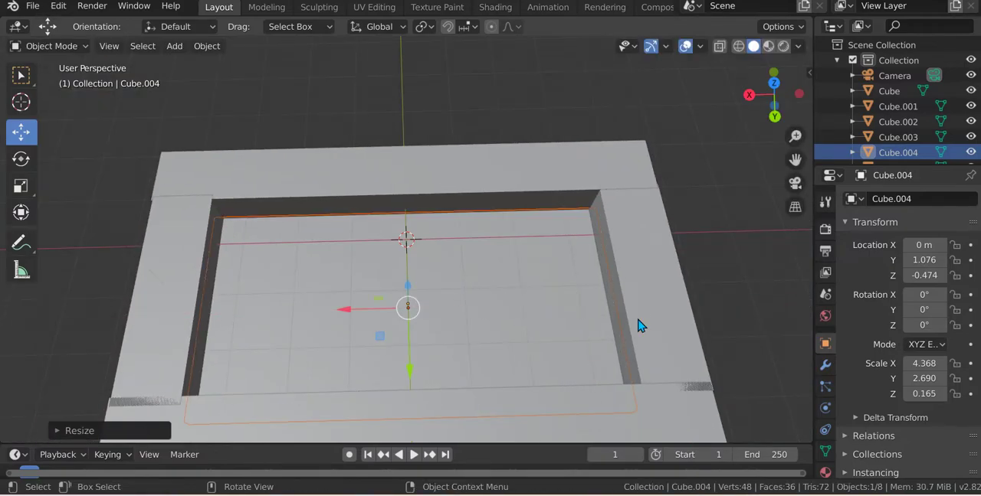
scroll(537, 329, down, 2)
scroll(491, 324, down, 2)
scroll(472, 323, up, 4)
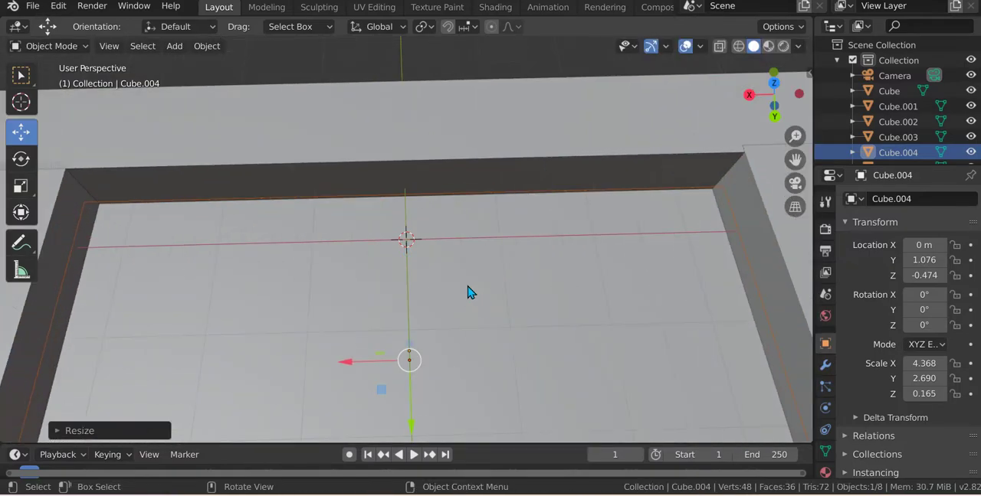
Switch the viewport shading to Material Preview.
middle_drag(467, 291, 438, 226)
scroll(434, 222, down, 3)
scroll(434, 223, down, 2)
scroll(393, 236, up, 1)
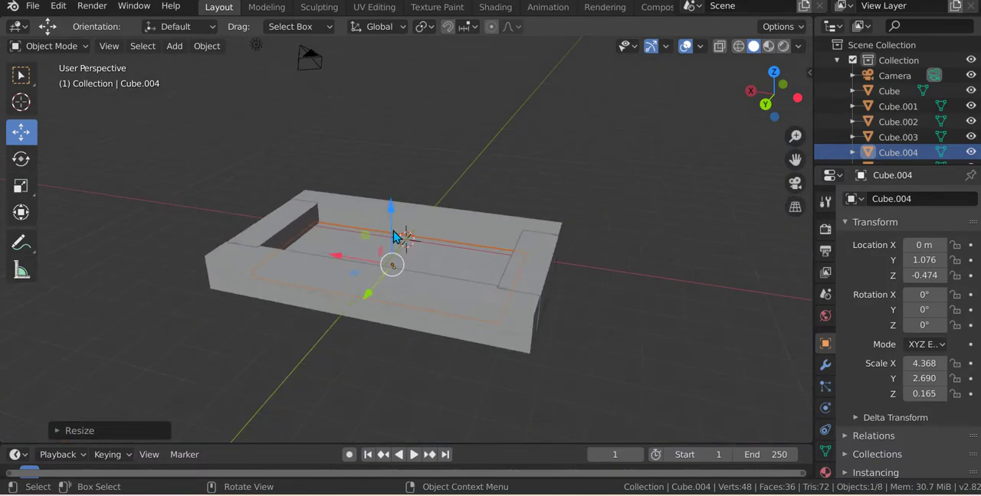
scroll(383, 245, up, 2)
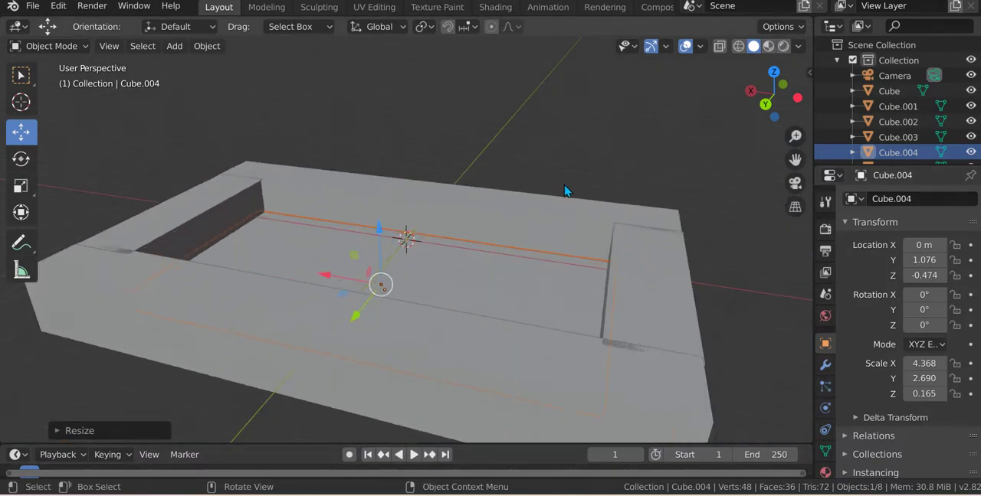
scroll(360, 247, up, 3)
scroll(341, 292, up, 3)
scroll(341, 292, down, 2)
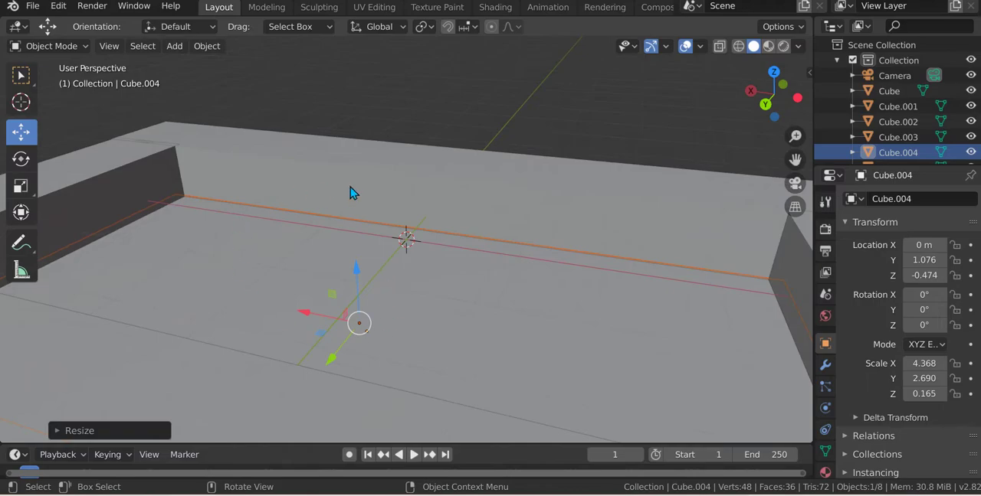
key(z)
click(413, 290)
scroll(410, 283, down, 2)
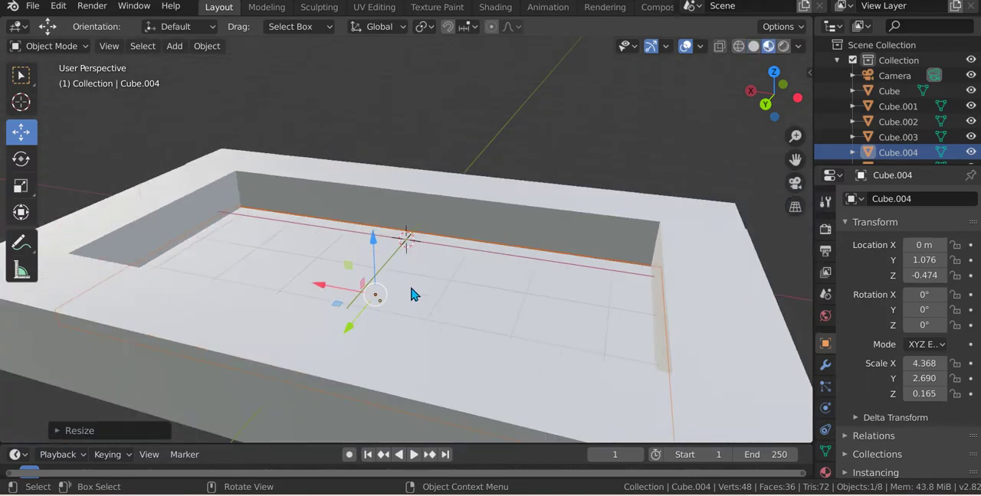
scroll(410, 284, down, 2)
Give the slab a new material and tint its base colour cyan.
click(827, 474)
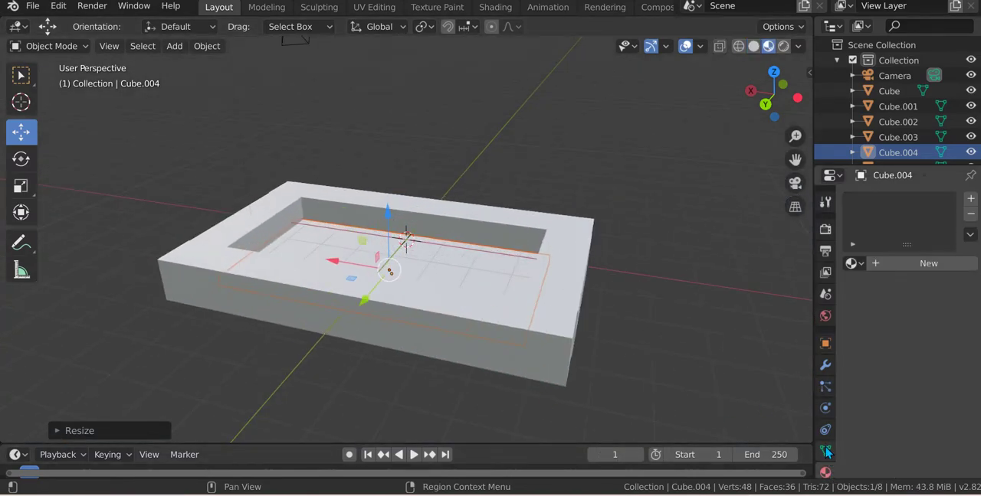
scroll(834, 414, down, 1)
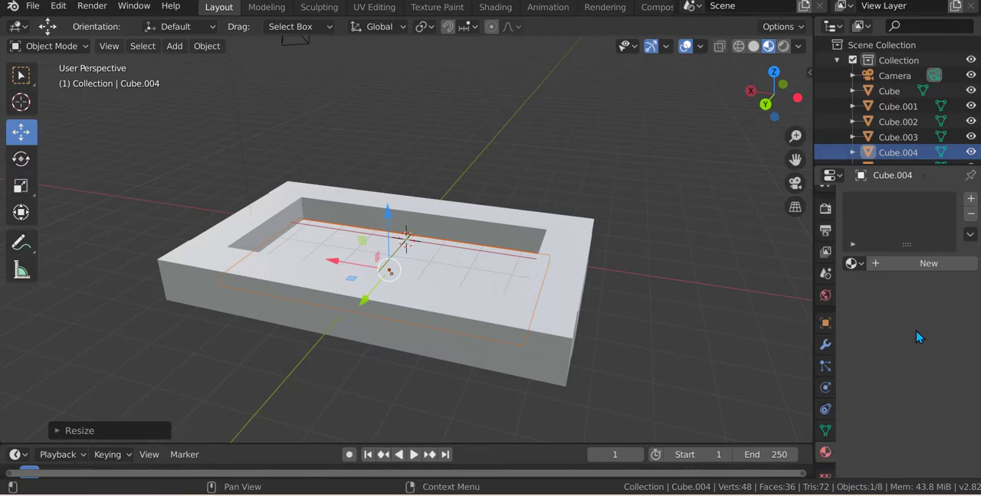
click(939, 264)
click(929, 423)
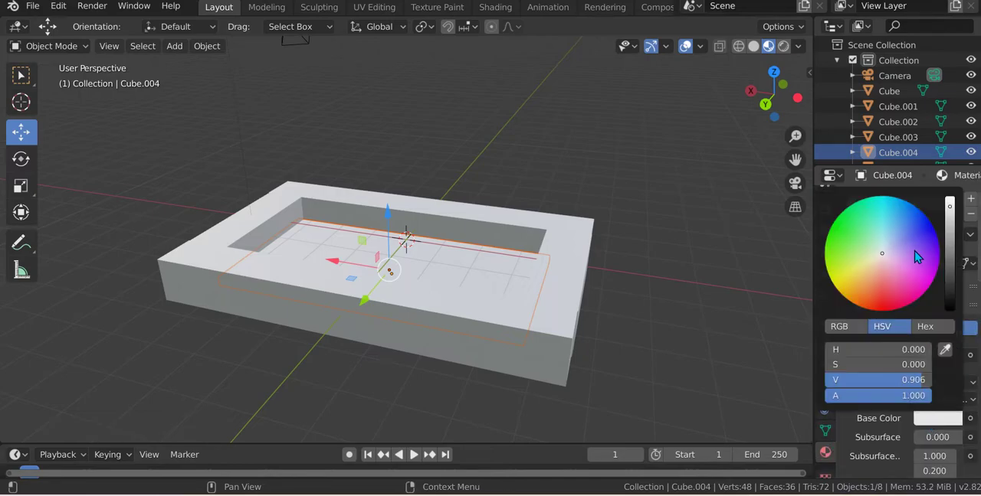
click(897, 219)
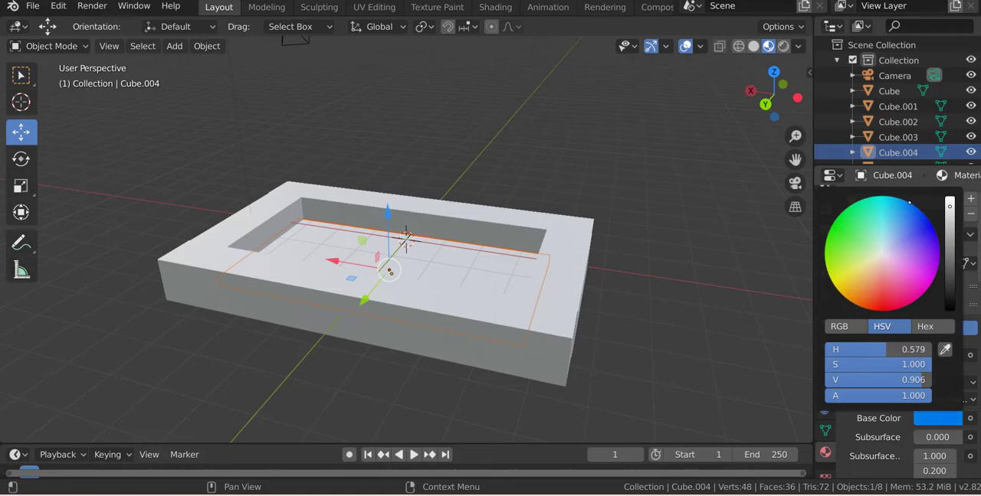
drag(909, 203, 889, 197)
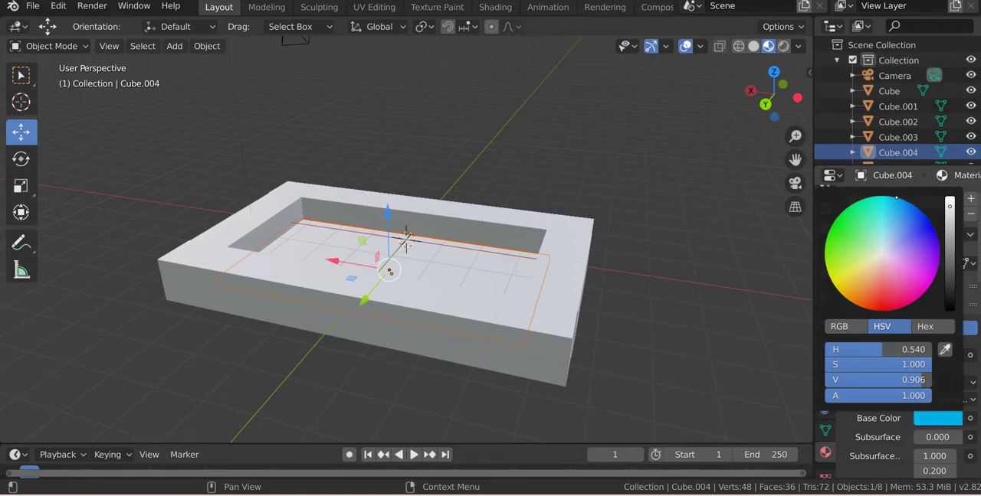
scroll(230, 356, up, 3)
Check the slab from below, then undo the cyan tint back to white.
middle_drag(230, 357, 222, 254)
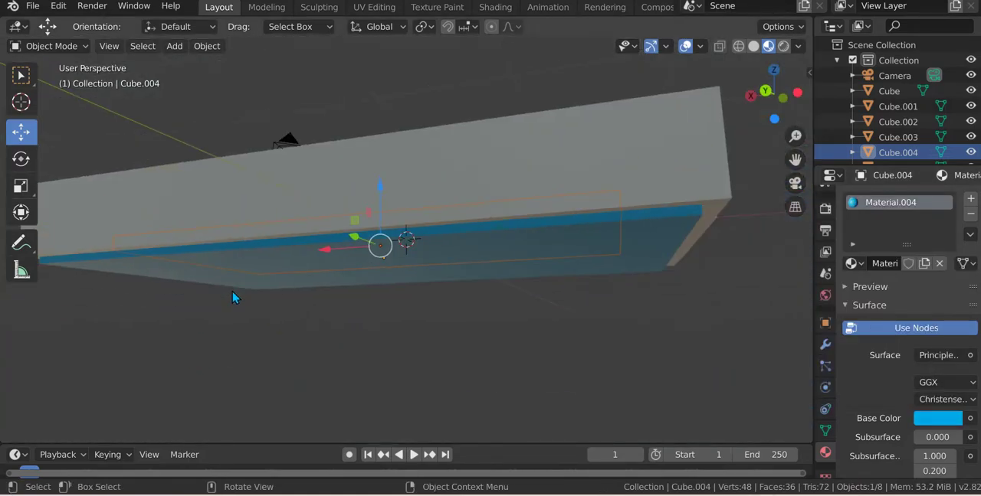
key(ctrl+z)
mouse_move(262, 286)
middle_down()
mouse_move(331, 247)
mouse_move(560, 327)
mouse_move(736, 326)
mouse_move(744, 381)
mouse_move(608, 328)
middle_up()
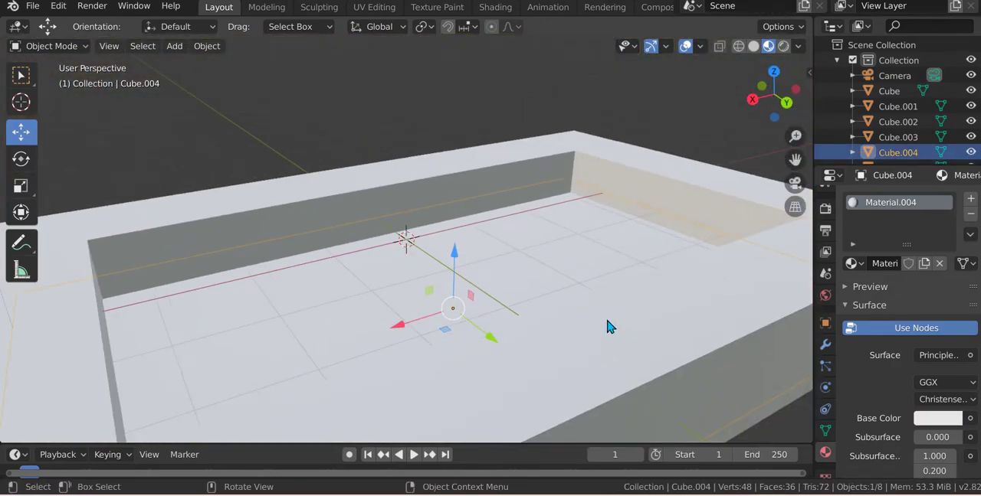
Select Cube.005, add a new material, and set its base colour to turquoise.
click(576, 242)
key(Tab)
scroll(565, 252, up, 3)
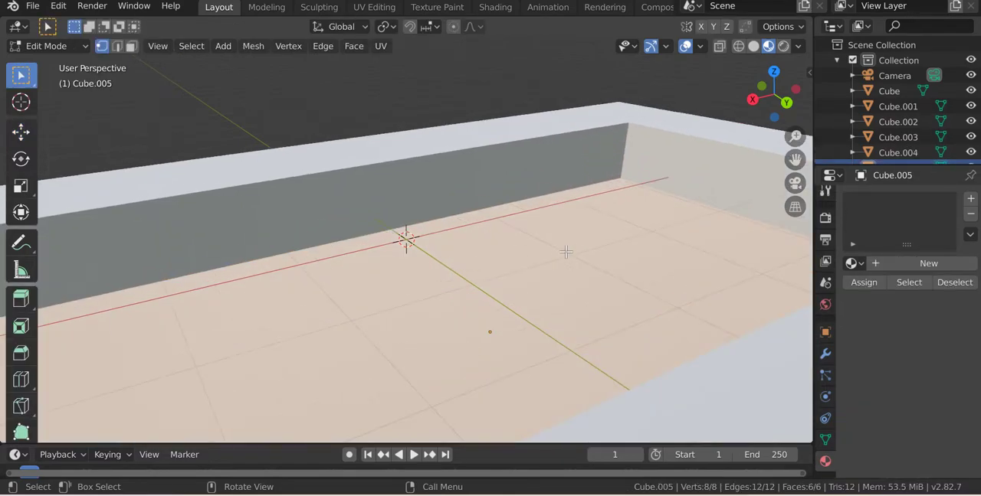
click(931, 264)
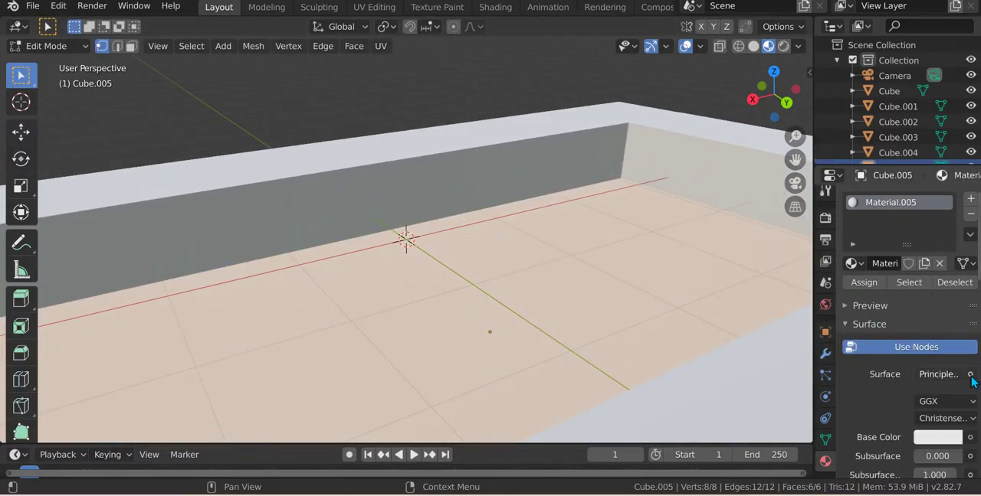
key(Tab)
click(927, 419)
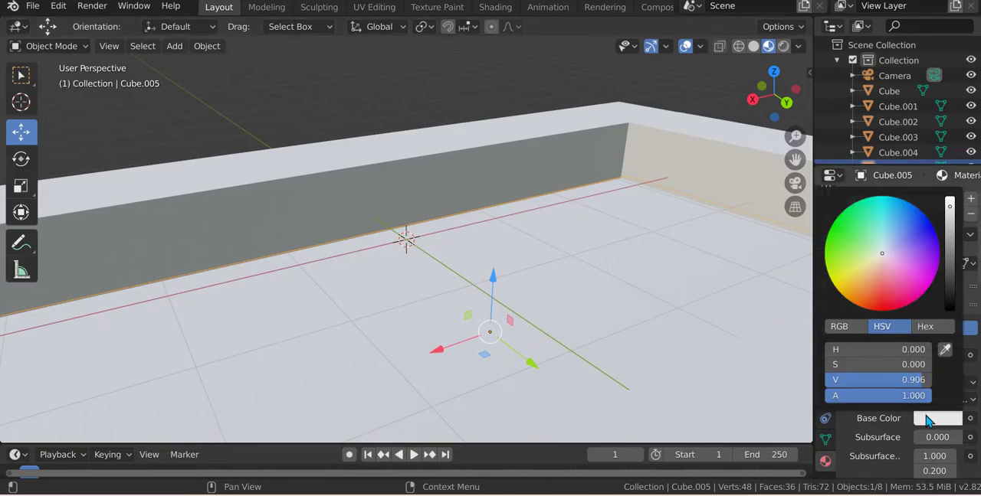
drag(870, 229, 907, 201)
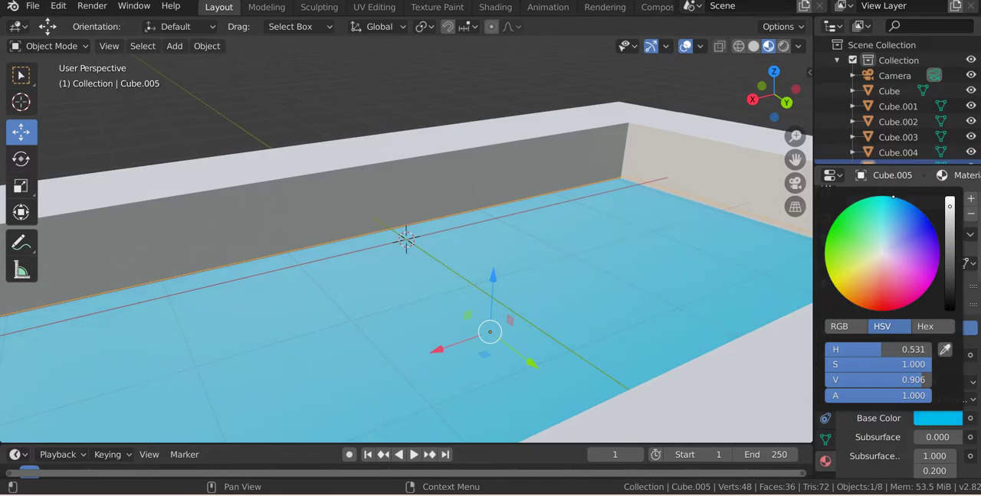
drag(892, 197, 875, 197)
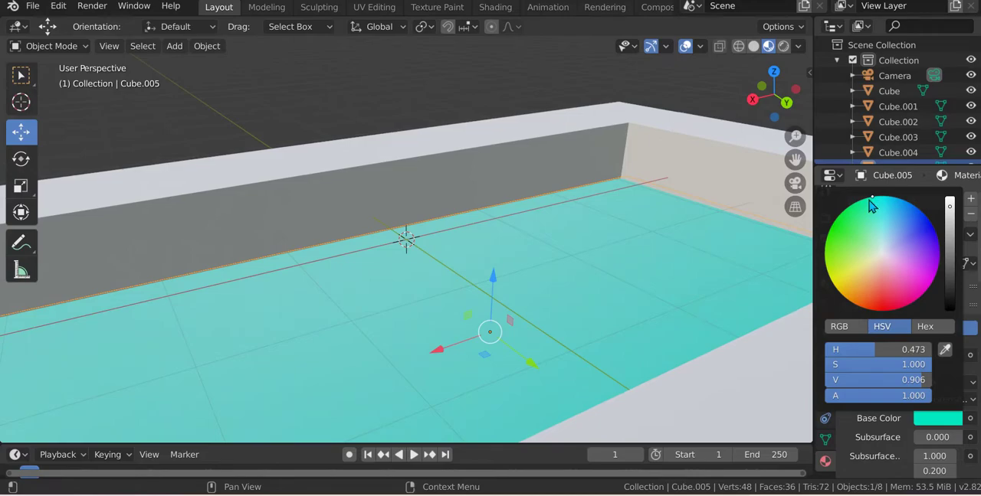
scroll(460, 268, down, 3)
scroll(348, 324, up, 3)
mouse_move(348, 324)
middle_down()
mouse_move(498, 254)
mouse_move(493, 247)
middle_up()
scroll(493, 247, down, 2)
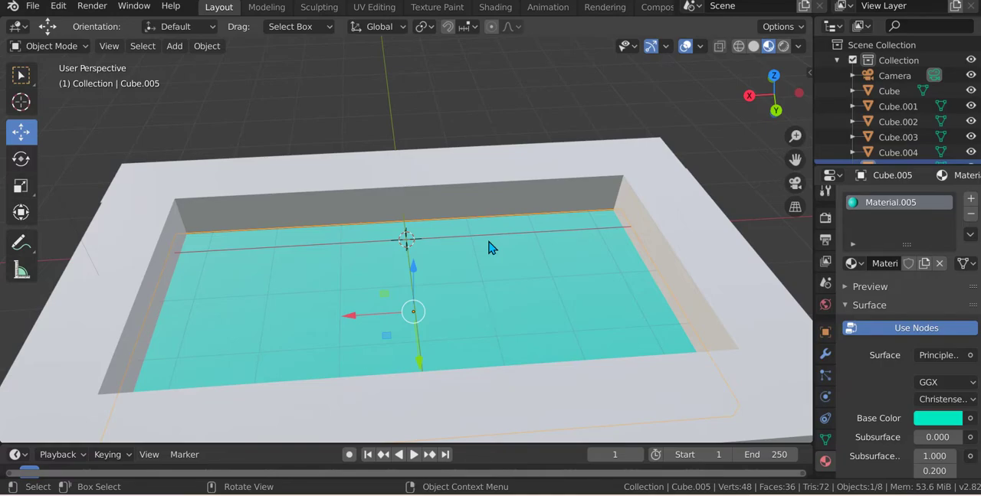
Add a cylinder, move it toward the tub's corner and shrink it.
key(shift+a)
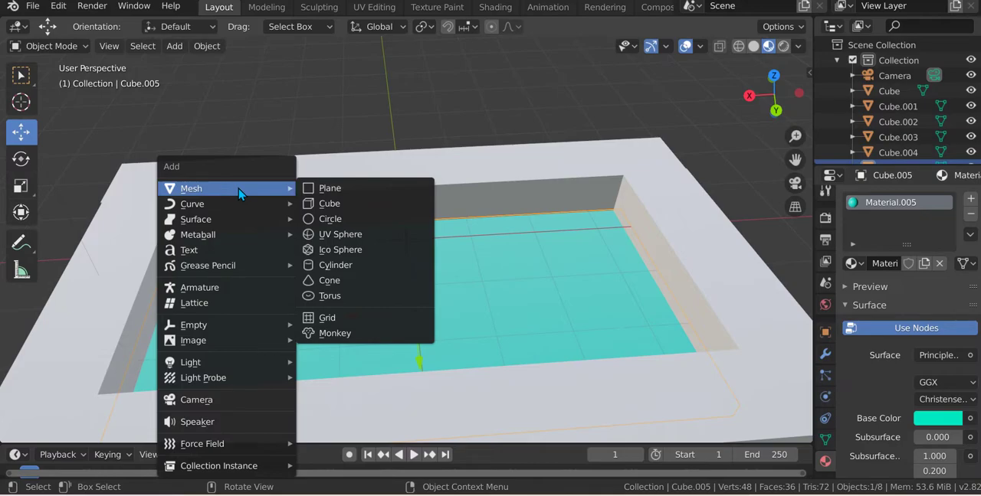
click(386, 272)
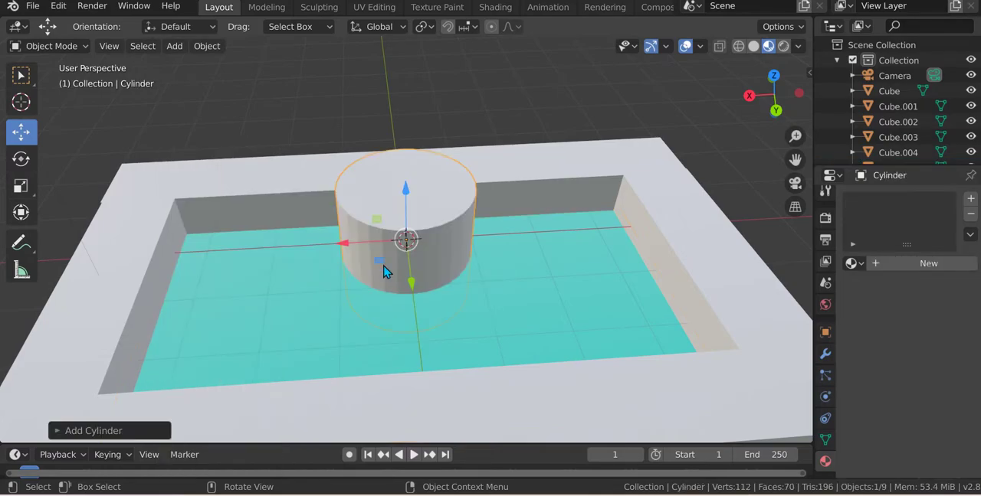
drag(364, 247, 81, 223)
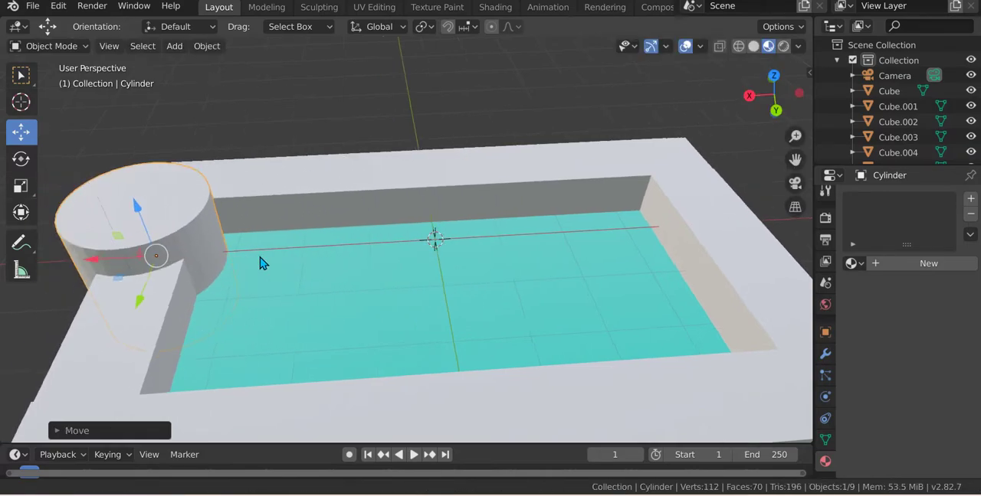
shift+middle_drag(263, 262, 406, 261)
key(s)
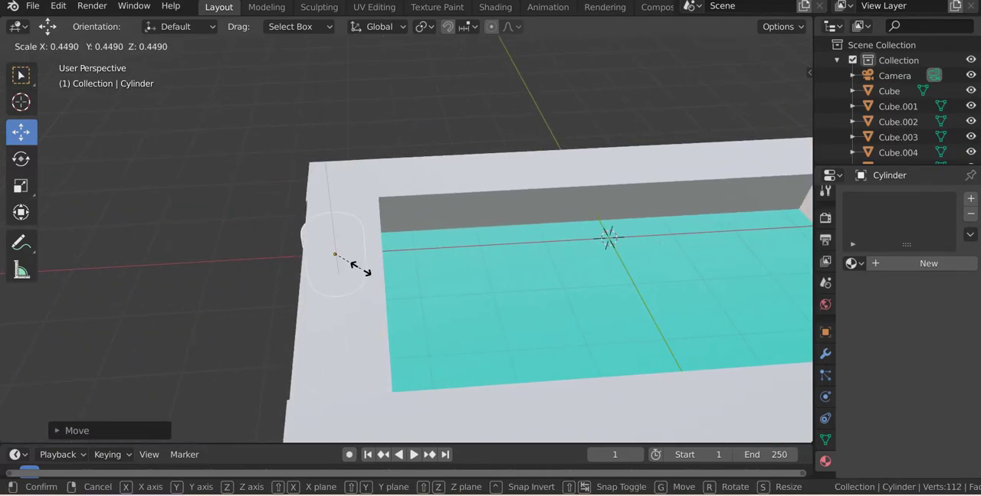
click(360, 268)
Reposition the cylinder onto the tub's rim corner.
mouse_move(351, 274)
middle_down()
mouse_move(446, 283)
mouse_move(475, 353)
middle_up()
key(g)
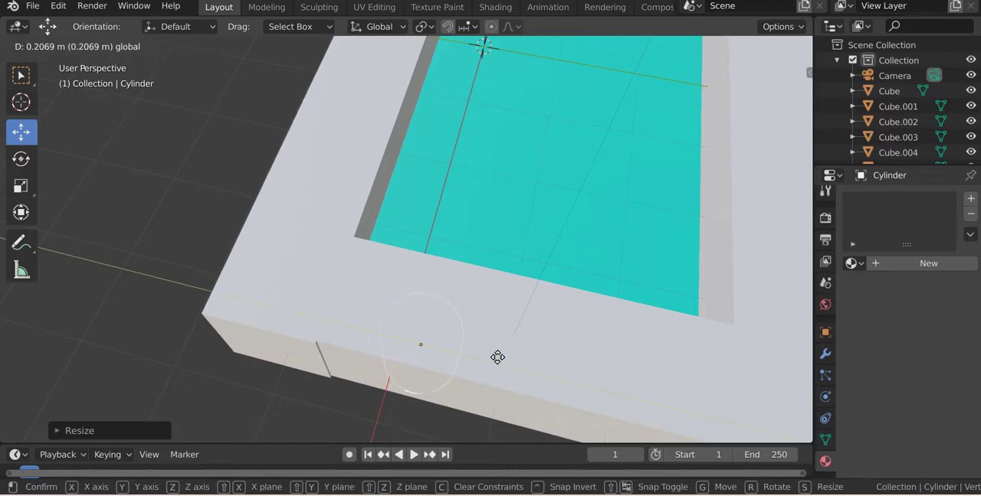
click(606, 372)
scroll(506, 306, down, 2)
scroll(506, 306, down, 2)
scroll(407, 273, down, 1)
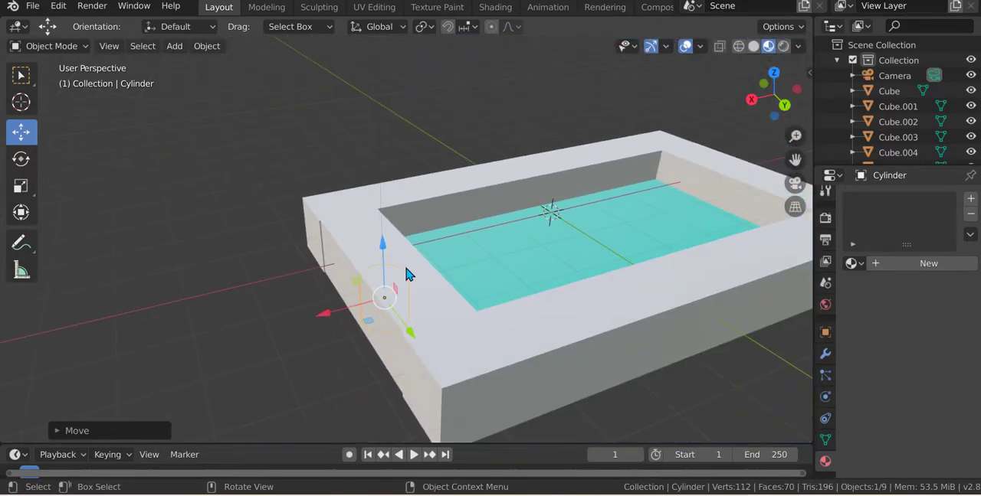
key(g)
click(381, 198)
middle_drag(380, 198, 349, 276)
key(g)
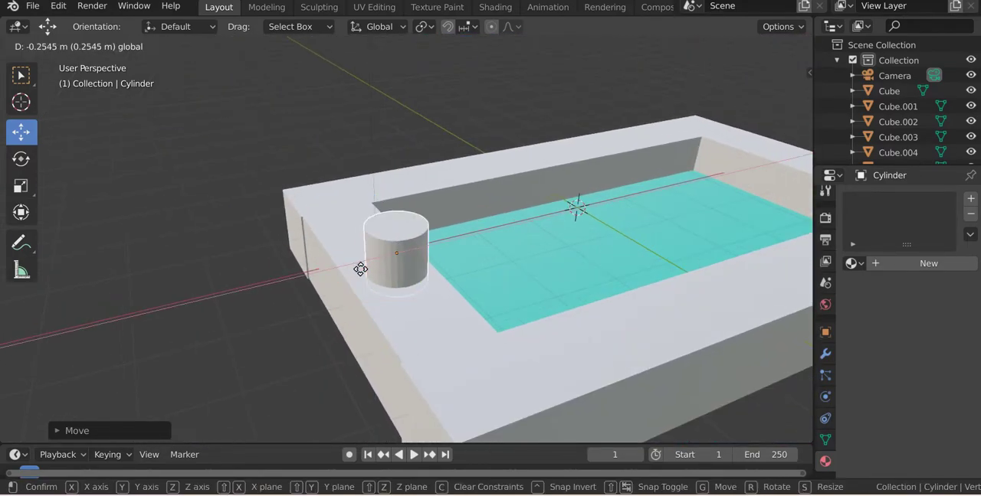
click(411, 221)
Shade the cylinder smooth and resize it.
right_click(412, 221)
click(411, 221)
scroll(460, 265, up, 2)
scroll(468, 261, up, 2)
key(s)
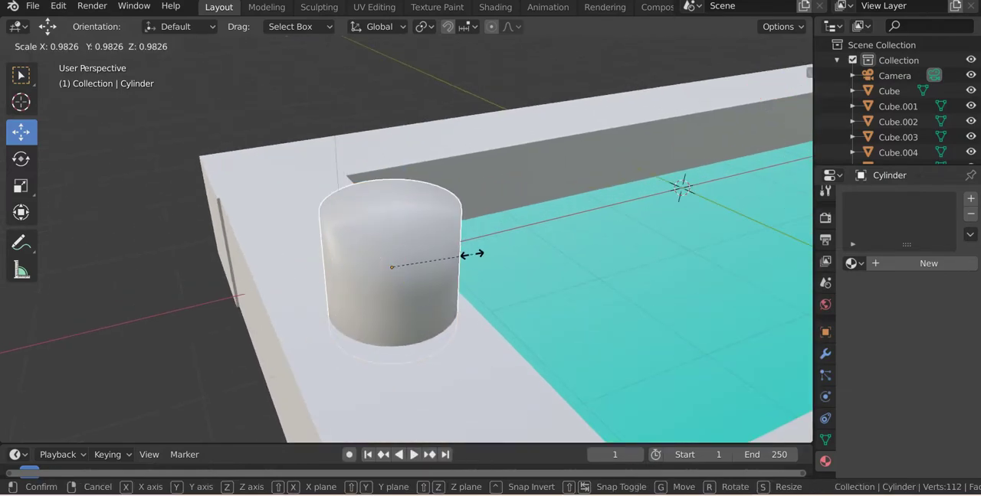
click(441, 248)
Reselect the cylinder and fine-tune its position on the rim.
key(g)
click(375, 271)
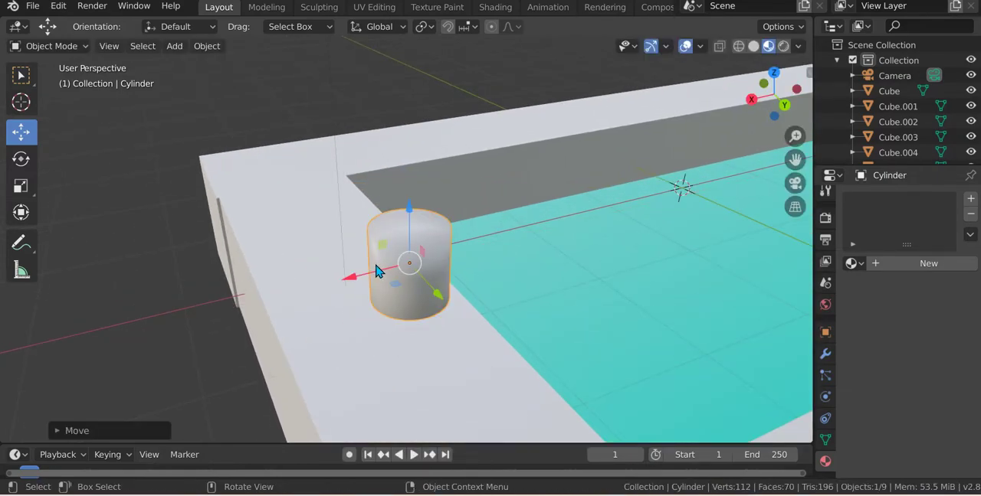
click(418, 211)
click(409, 230)
key(g)
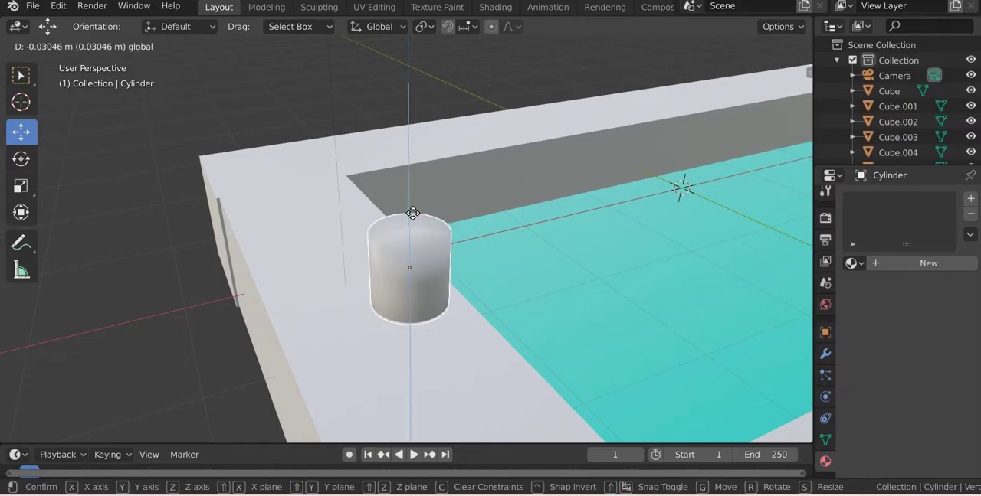
click(413, 224)
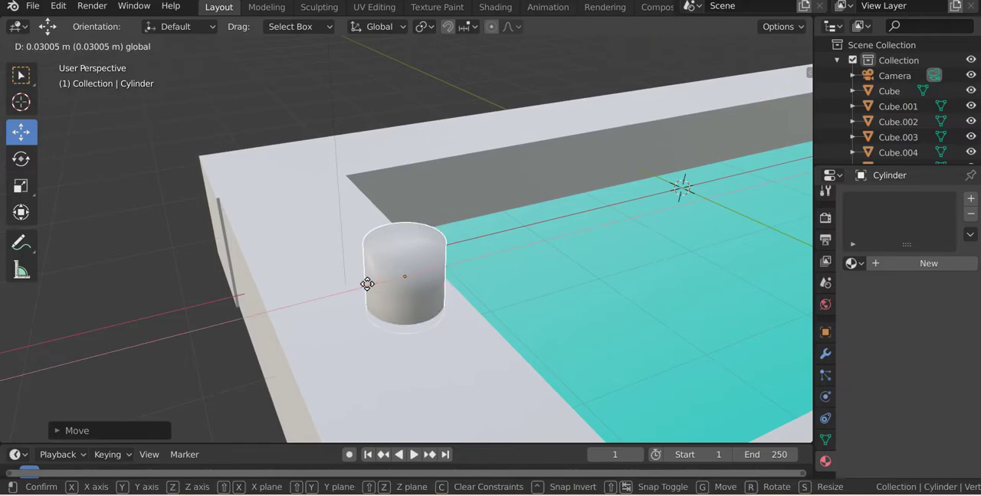
click(367, 285)
Stretch the cylinder taller along Z and raise it vertically.
key(s)
key(z)
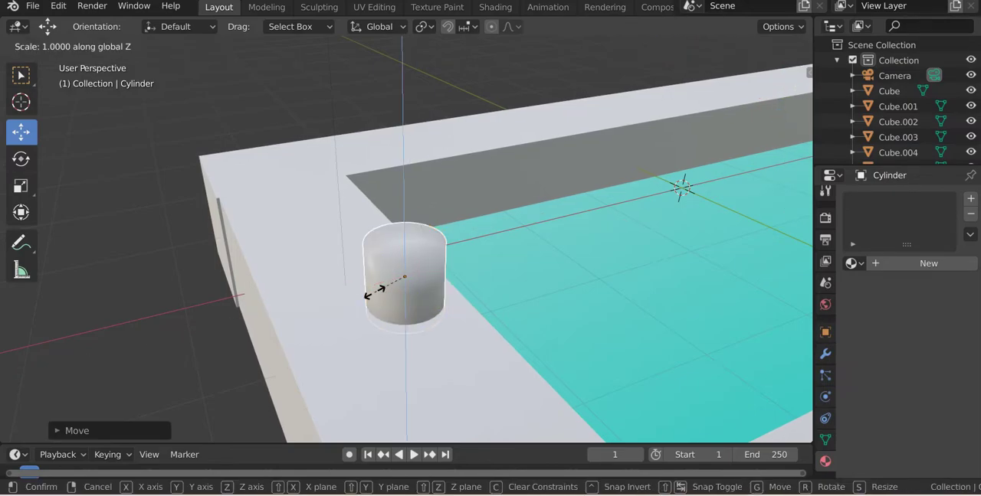
click(419, 377)
key(g)
key(z)
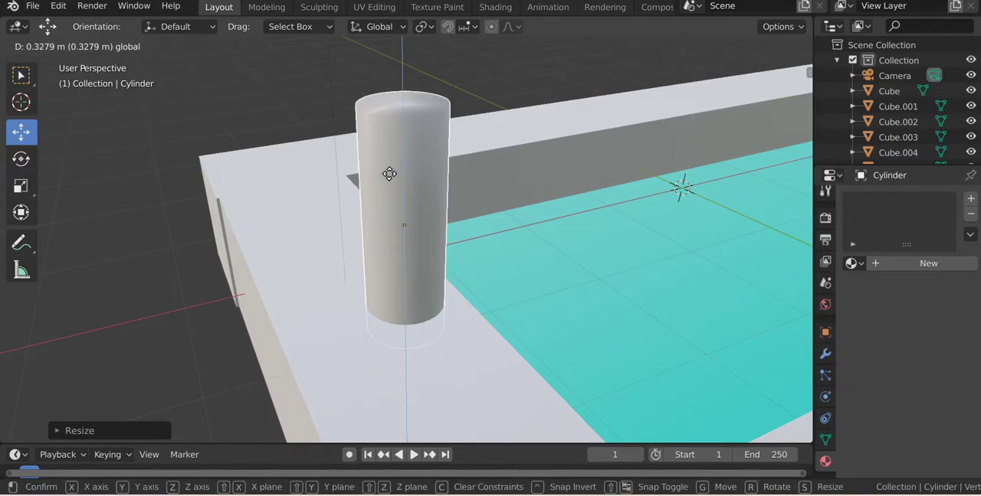
click(449, 213)
Readjust the cylinder's height along Z and its final spot on the rim.
mouse_move(449, 213)
middle_down()
mouse_move(502, 263)
mouse_move(345, 272)
middle_up()
key(s)
key(z)
click(343, 257)
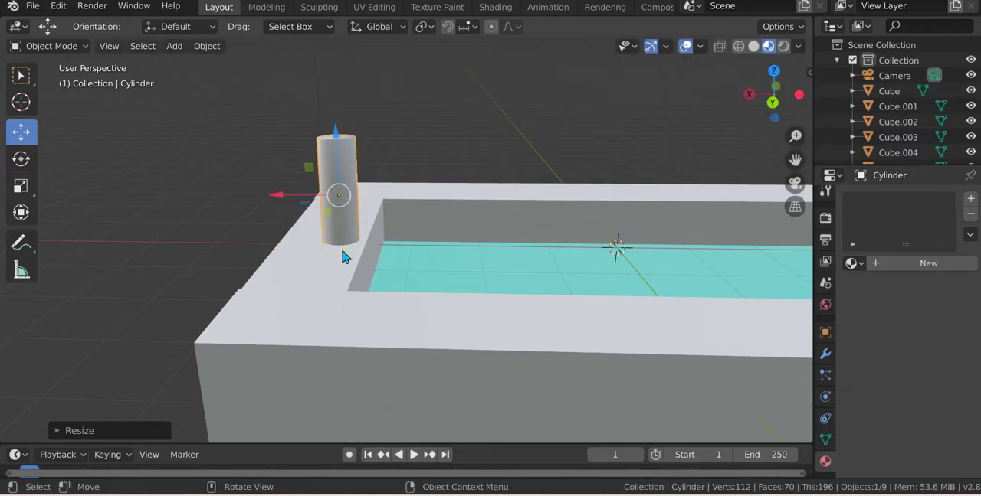
key(g)
click(339, 165)
scroll(361, 184, down, 4)
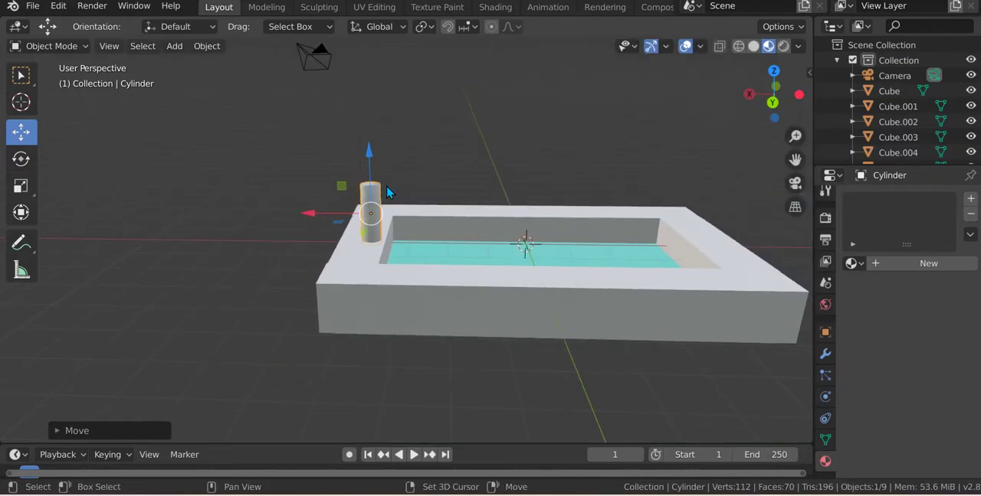
Add a torus and place it left of the basin.
key(shift+a)
click(509, 294)
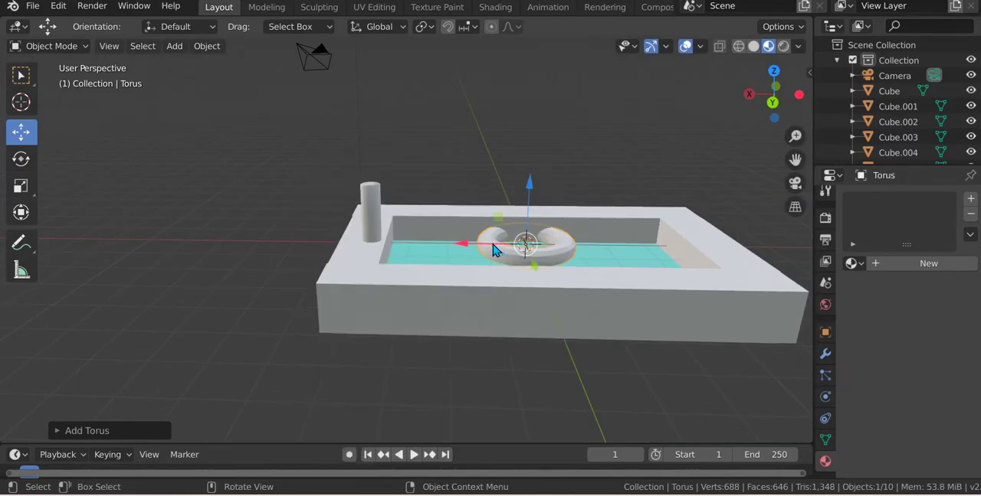
key(g)
click(237, 220)
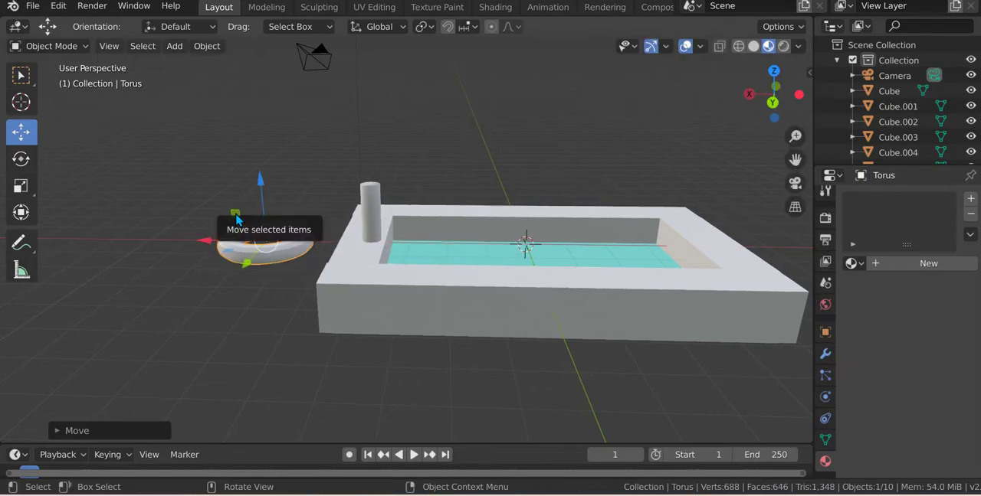
In front view, turn the torus upright, centre on it, and enter Edit Mode.
key(KP_1)
scroll(448, 316, up, 3)
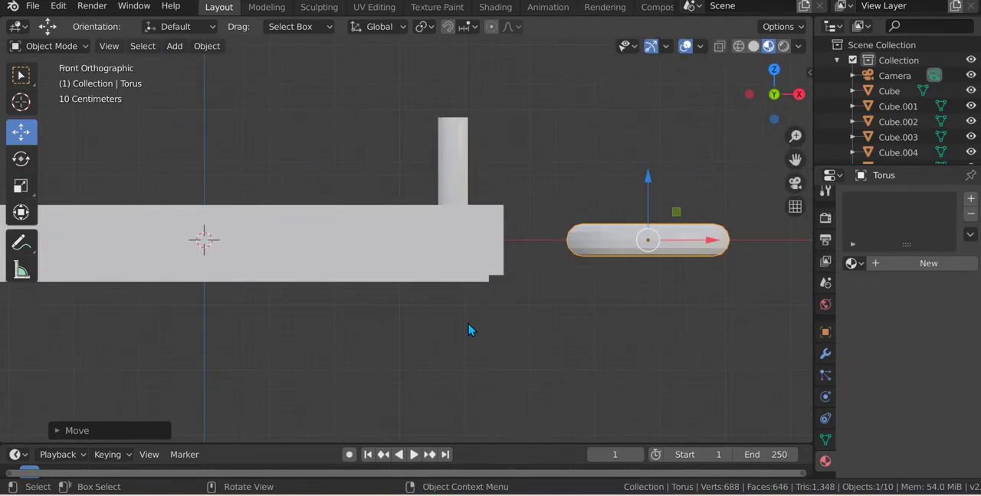
text(rx90)
key(Return)
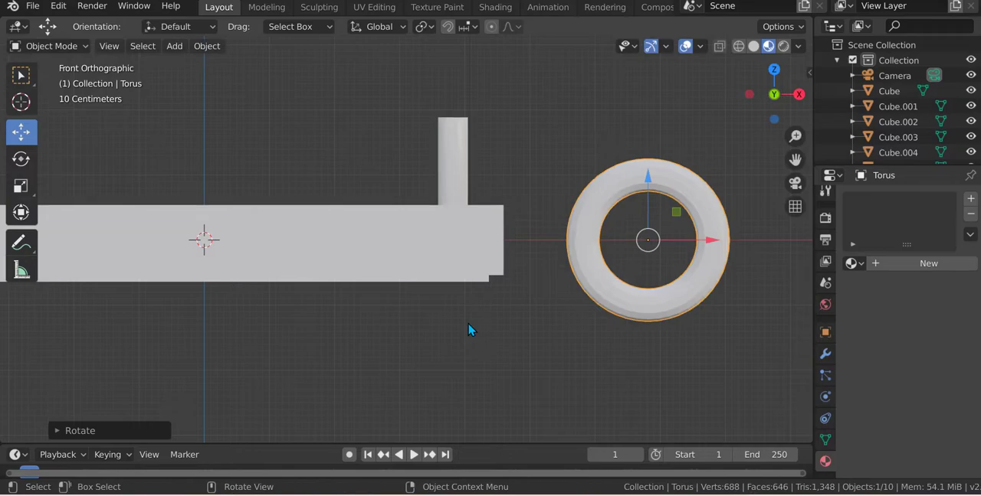
scroll(469, 328, up, 4)
key(KP_Decimal)
scroll(644, 381, down, 1)
scroll(634, 368, down, 1)
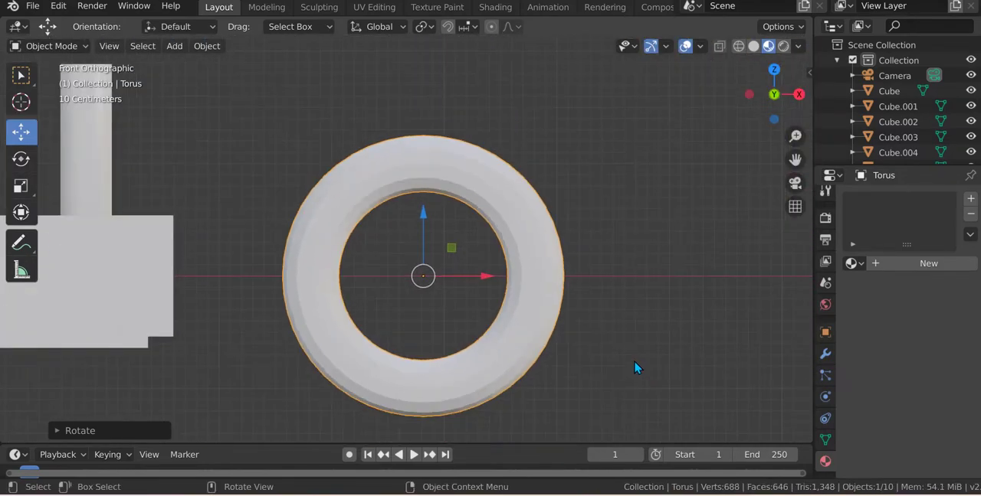
key(Tab)
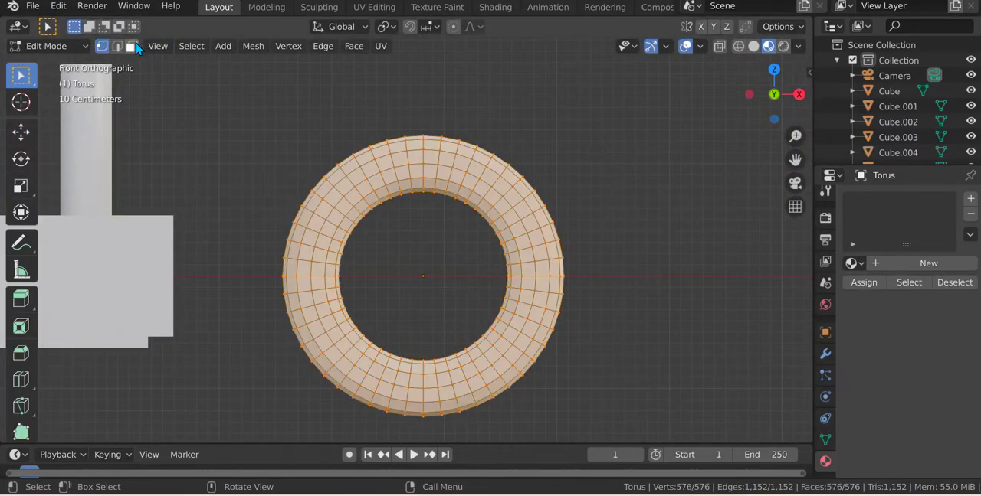
In see-through view, box-select and delete the torus's lower faces, then select the remaining arch.
key(alt+a)
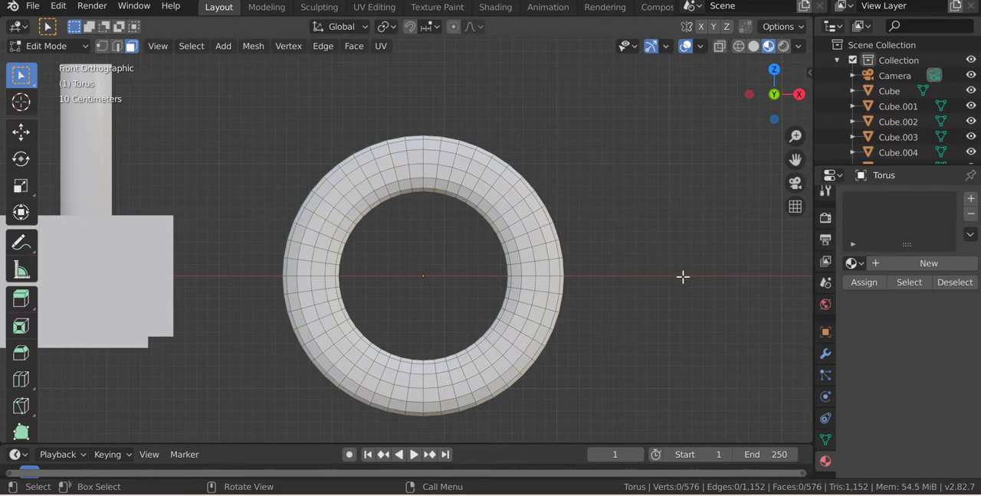
key(shift+z)
drag(680, 276, 161, 459)
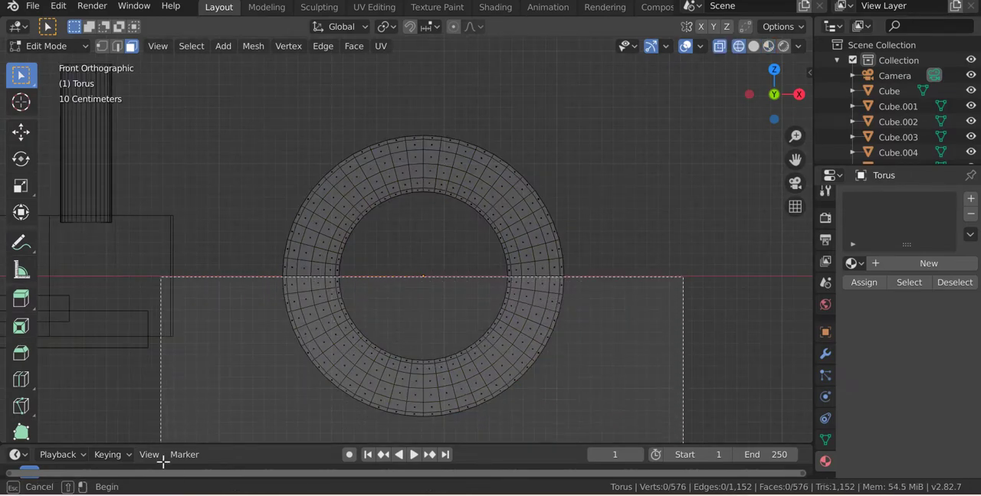
key(x)
click(474, 348)
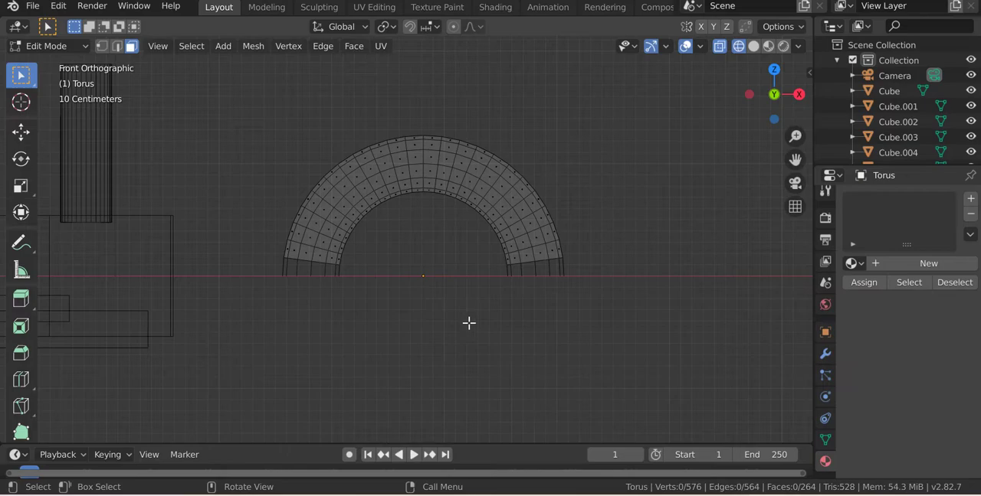
key(ctrl+z)
key(x)
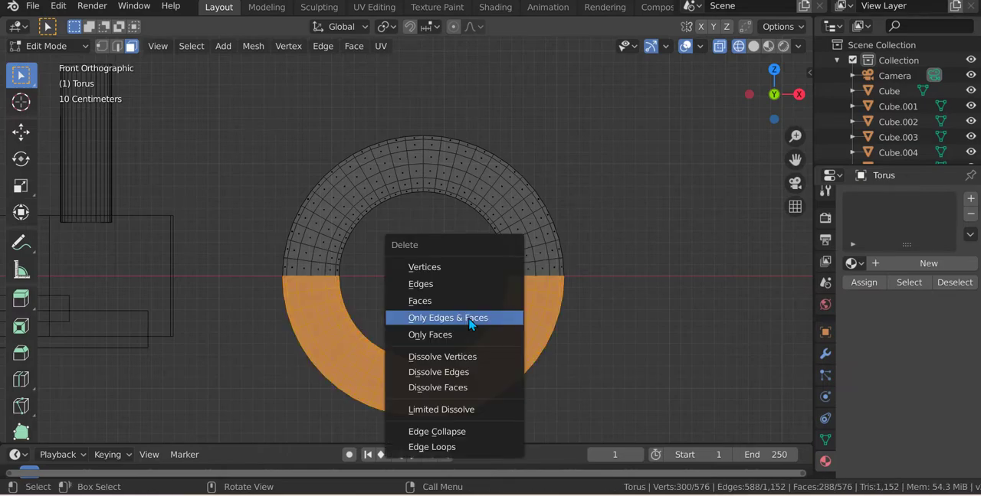
click(462, 301)
scroll(526, 227, down, 1)
scroll(526, 227, down, 2)
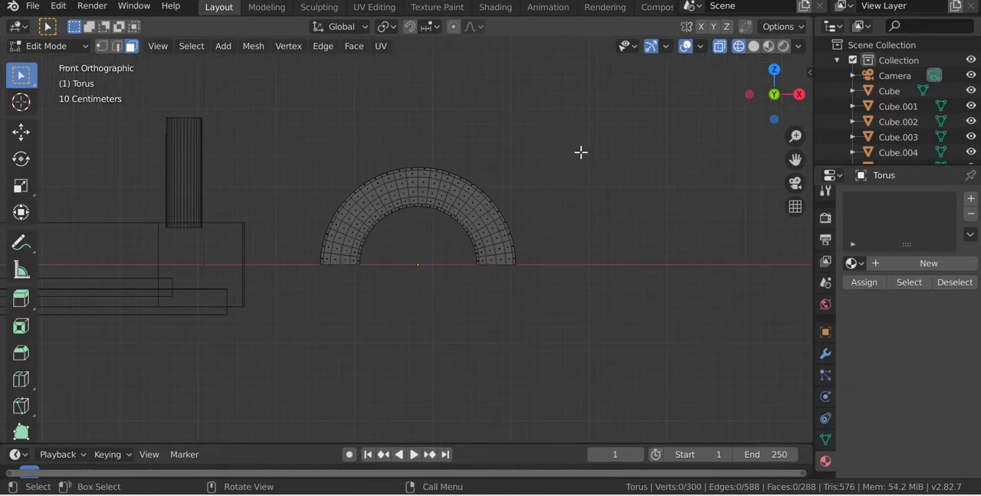
drag(580, 153, 265, 401)
scroll(441, 261, up, 2)
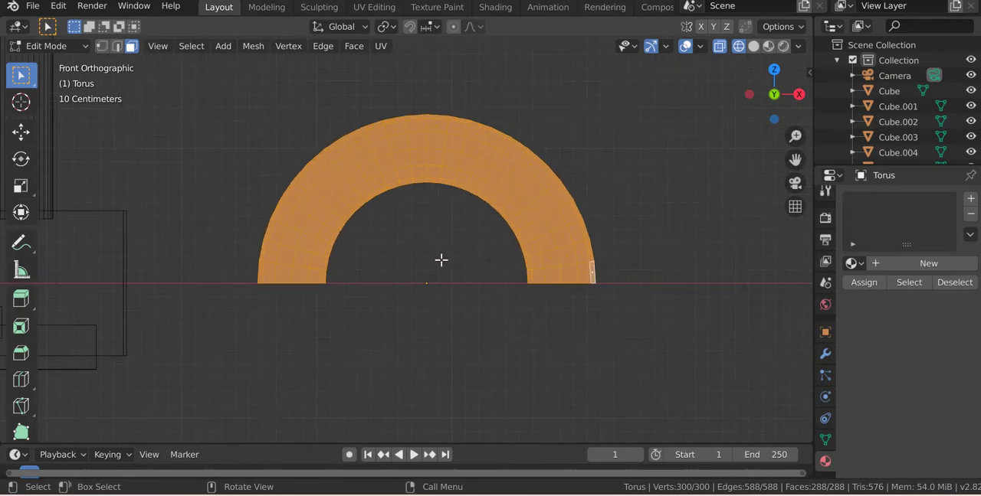
Back in solid Object Mode, rotate the arch 90° about the Z axis.
key(Tab)
key(shift+z)
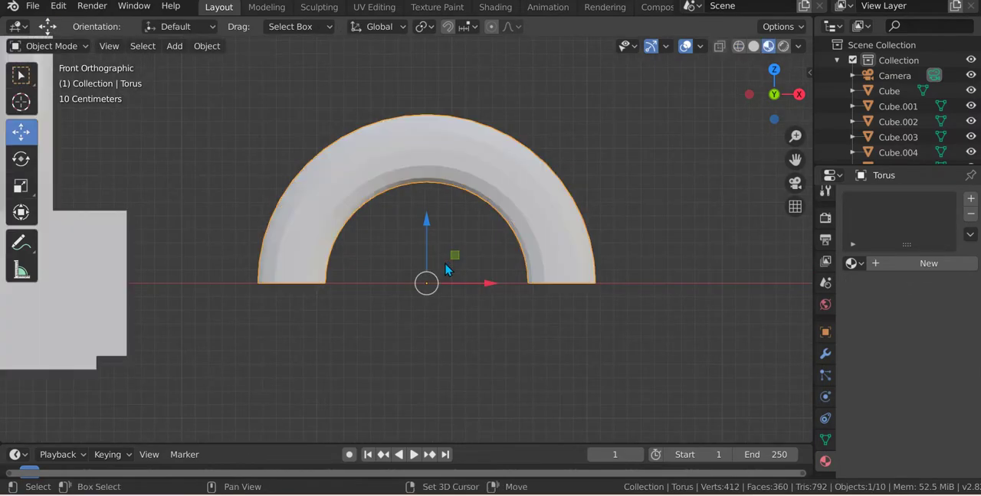
mouse_move(445, 259)
middle_down()
mouse_move(521, 296)
mouse_move(339, 236)
middle_up()
scroll(504, 285, down, 3)
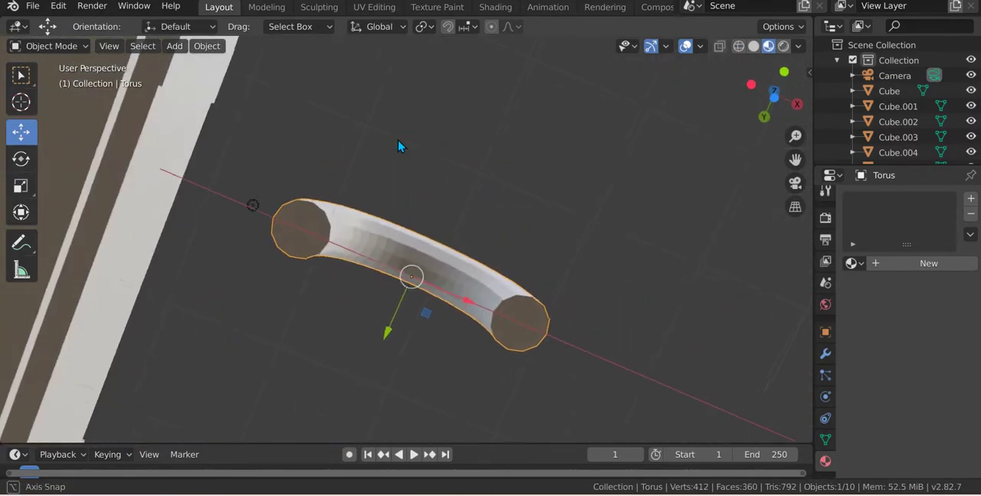
right_click(404, 124)
click(404, 124)
middle_drag(404, 127, 385, 251)
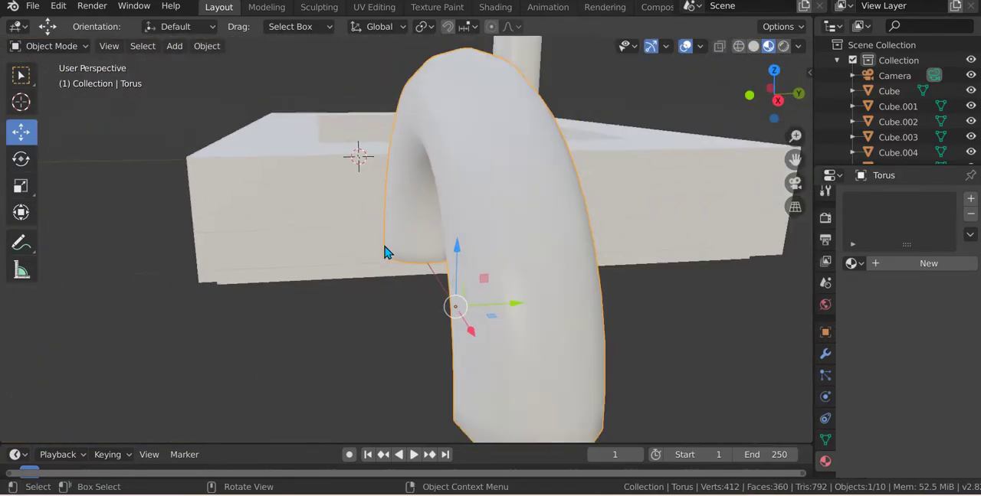
scroll(404, 268, down, 3)
key(r)
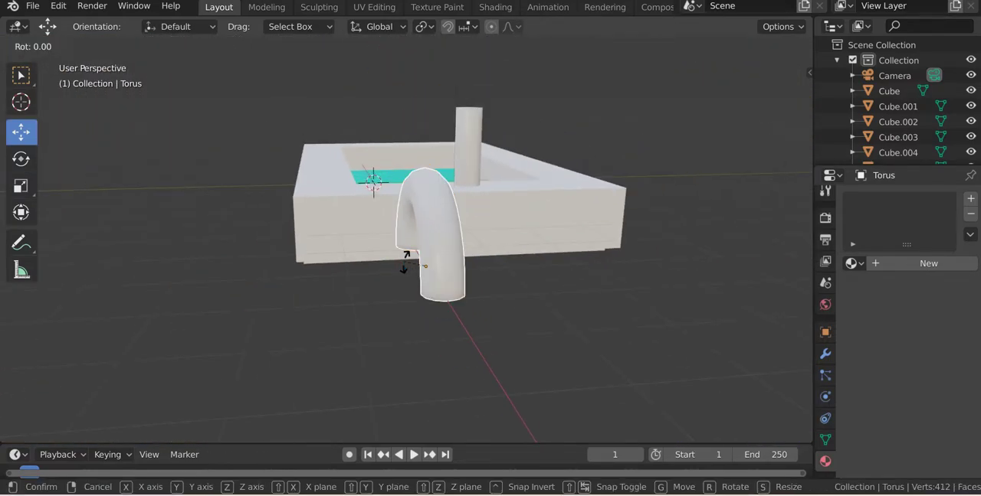
text(z)
text(90)
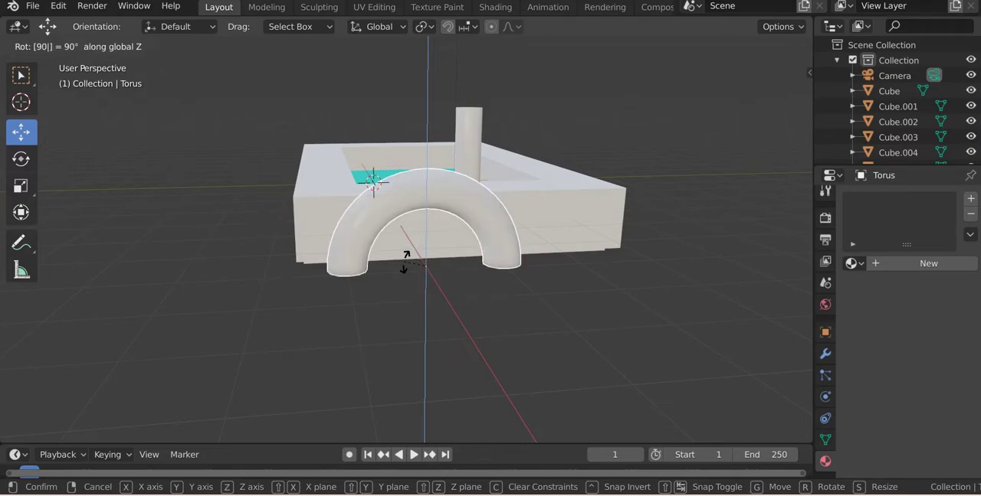
key(Return)
Slide the arch along X so it sits over the tub.
middle_drag(405, 264, 460, 221)
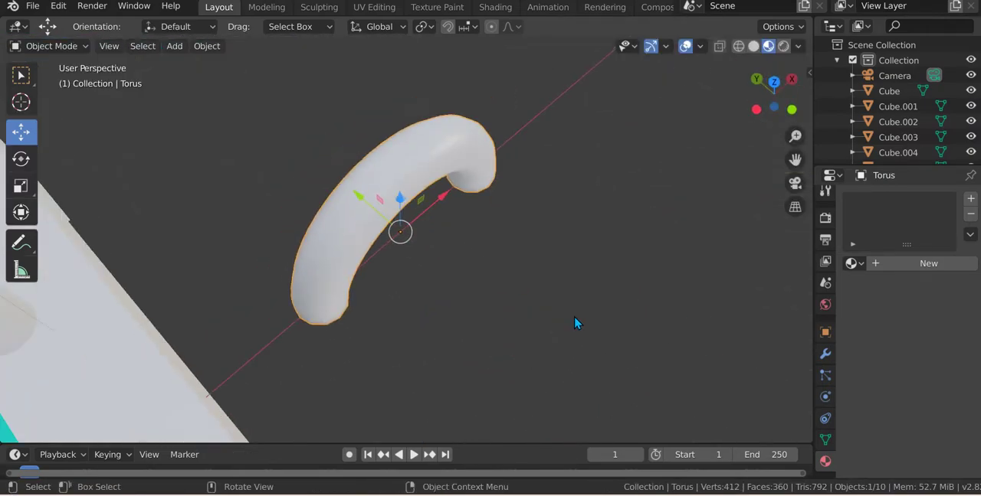
key(g)
key(x)
click(338, 322)
mouse_move(337, 322)
middle_down()
mouse_move(398, 307)
mouse_move(433, 328)
middle_up()
Move the arch along Y and X toward the cylinder, then lift it along Z.
key(g)
key(y)
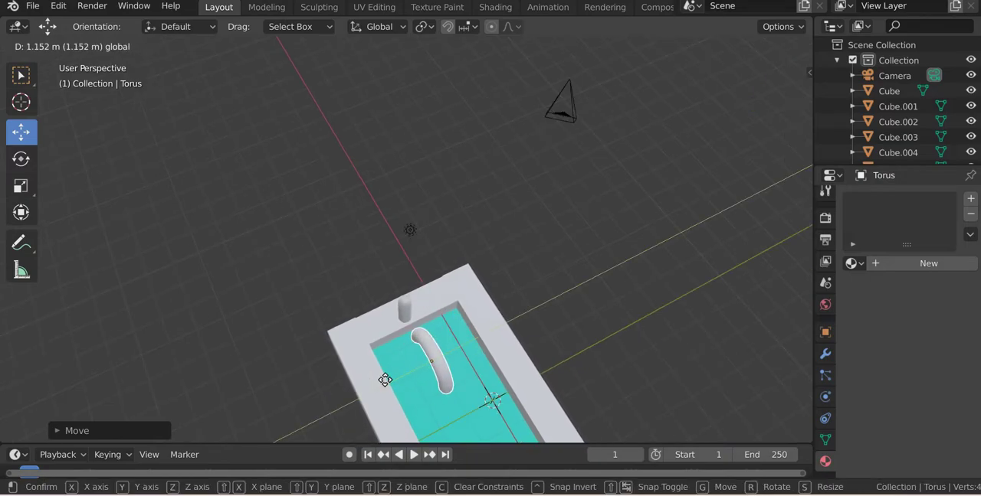
click(385, 380)
scroll(401, 376, up, 5)
middle_drag(492, 335, 460, 222)
scroll(444, 201, up, 2)
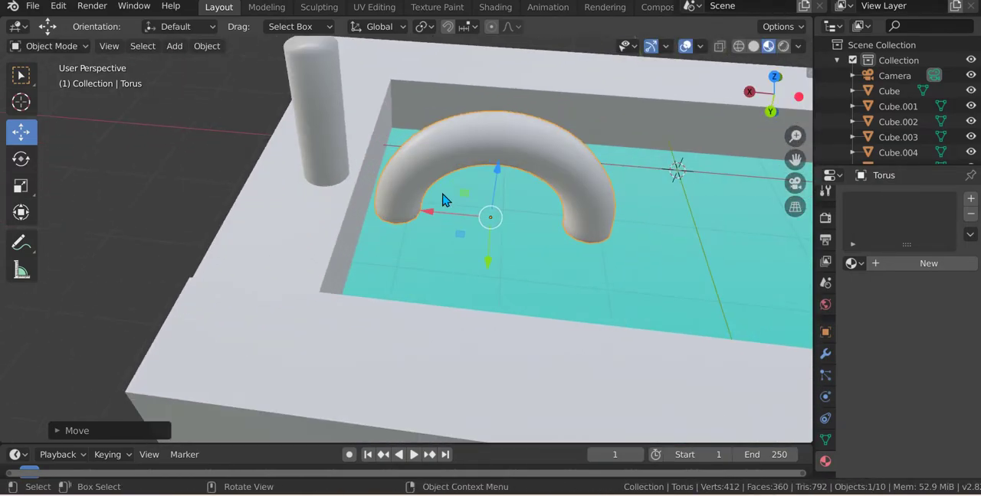
key(g)
key(x)
click(349, 188)
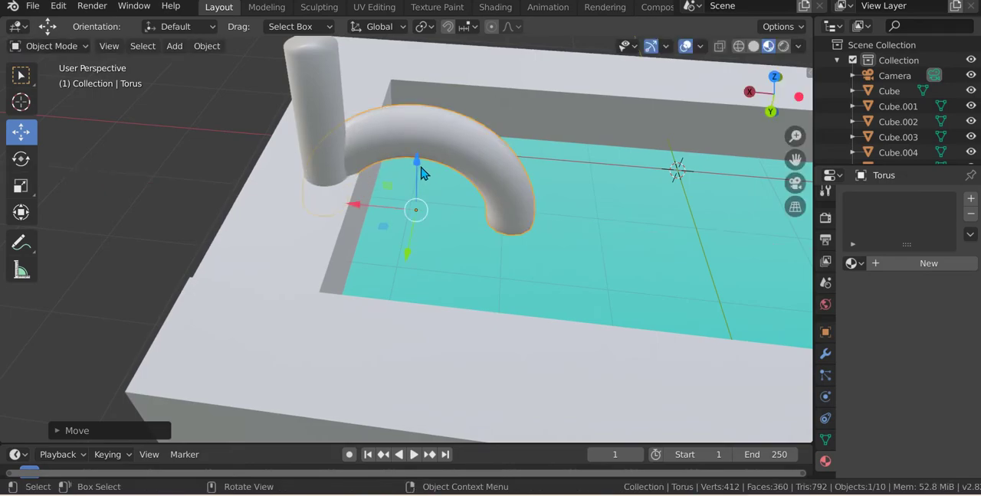
key(g)
key(z)
click(450, 77)
scroll(536, 192, down, 3)
scroll(610, 305, up, 2)
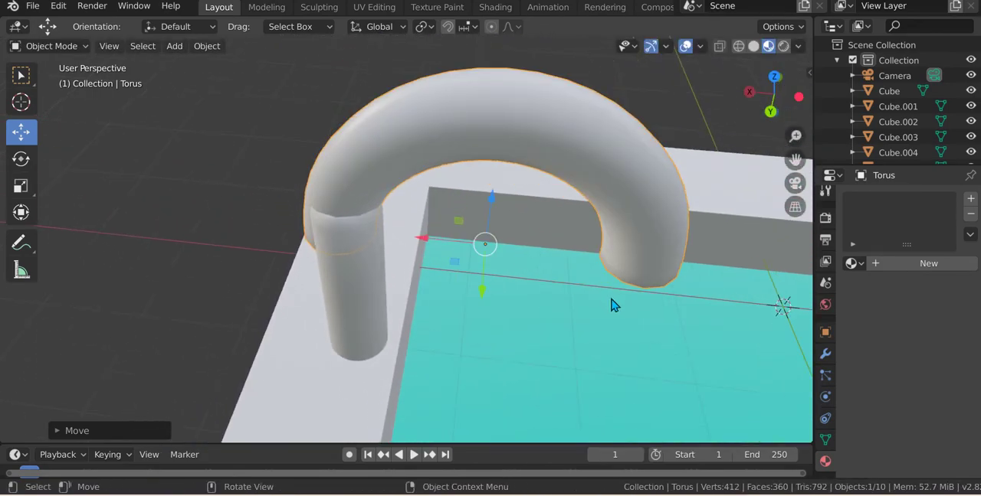
Shrink the arch and reposition it near the cylinder.
key(s)
click(575, 262)
key(g)
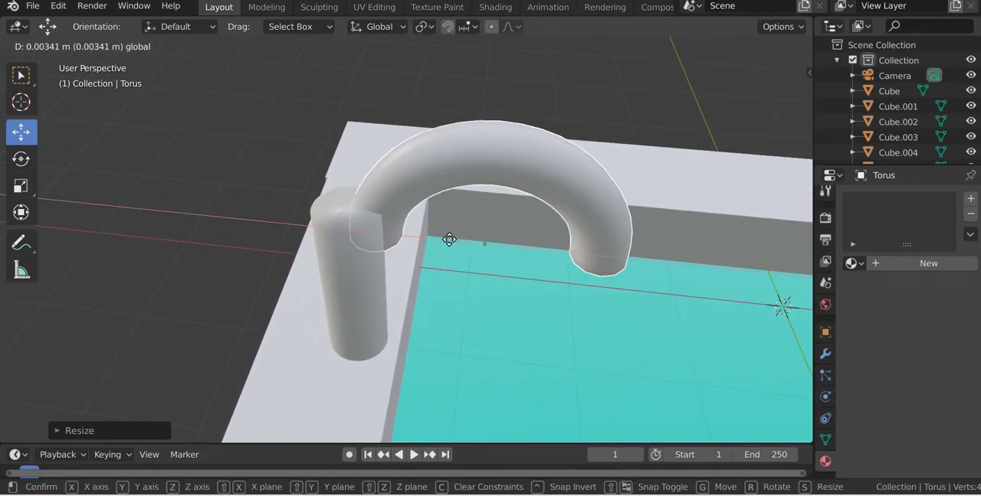
click(416, 229)
mouse_move(416, 229)
middle_down()
mouse_move(453, 245)
mouse_move(615, 264)
middle_up()
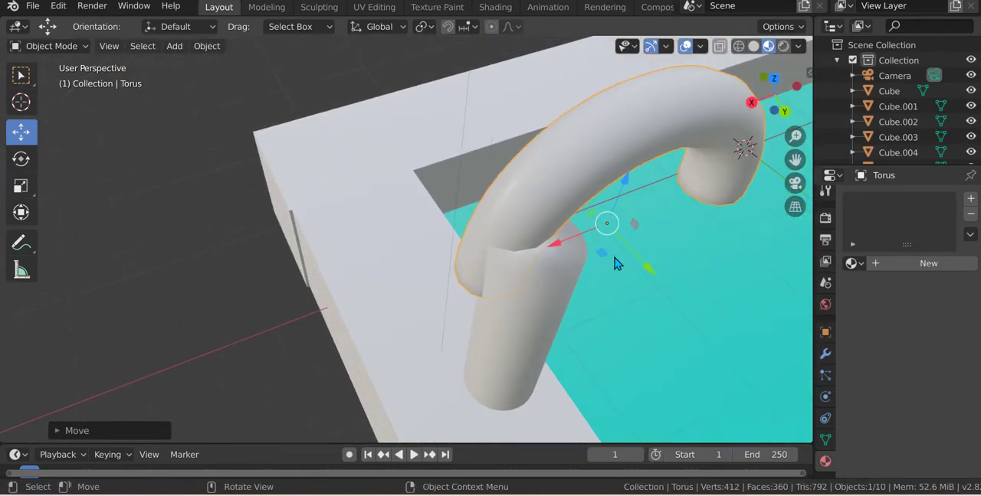
key(g)
click(537, 270)
key(g)
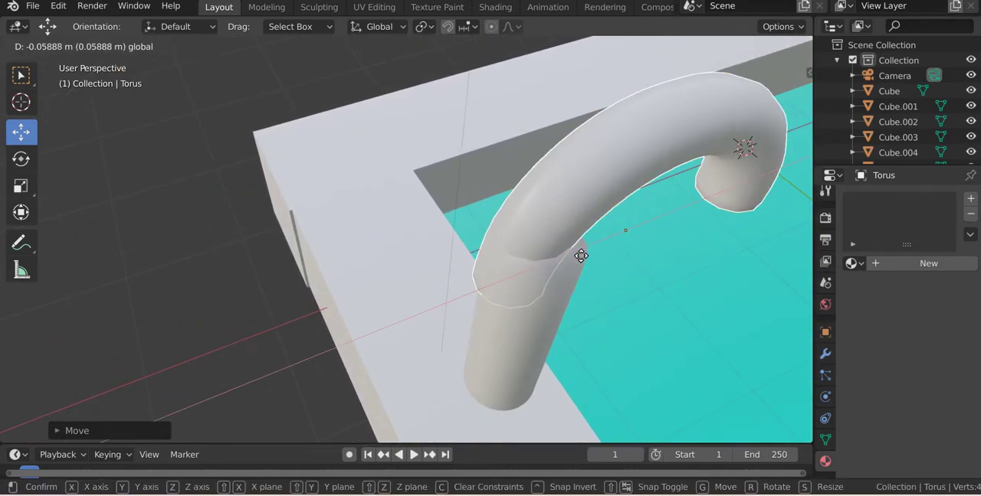
click(594, 262)
Lift the arch and settle it onto the cylinder's top.
mouse_move(594, 261)
middle_down()
mouse_move(543, 254)
mouse_move(543, 220)
middle_up()
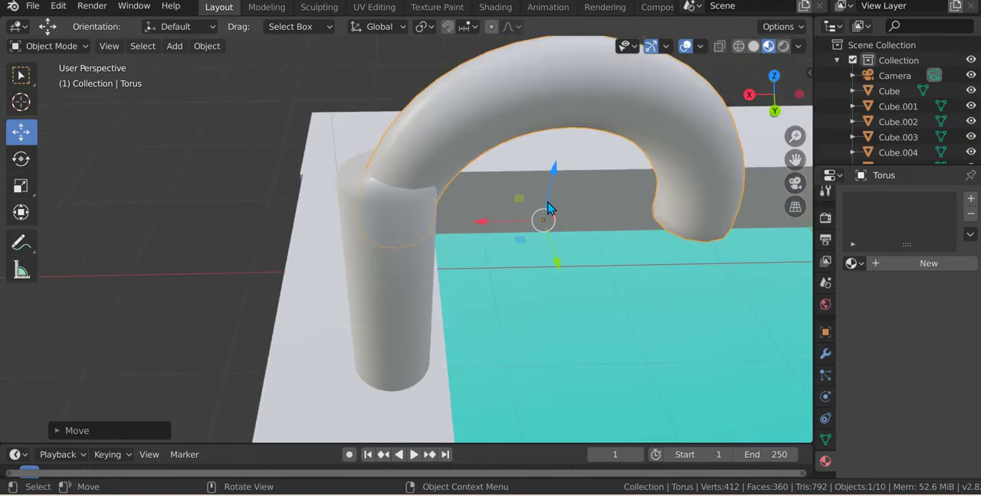
key(g)
click(509, 219)
key(g)
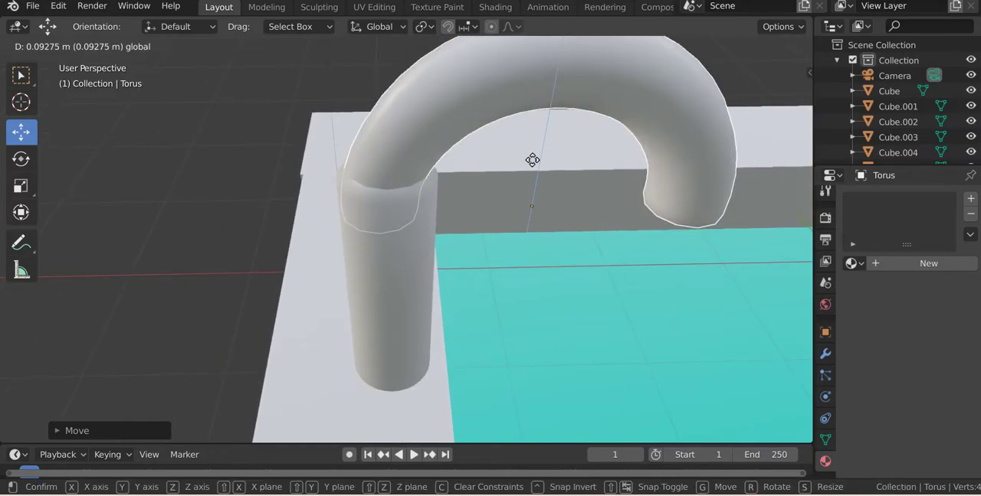
click(527, 143)
Enlarge the arch slightly, adjust its position, and add the cylinder to the selection.
key(g)
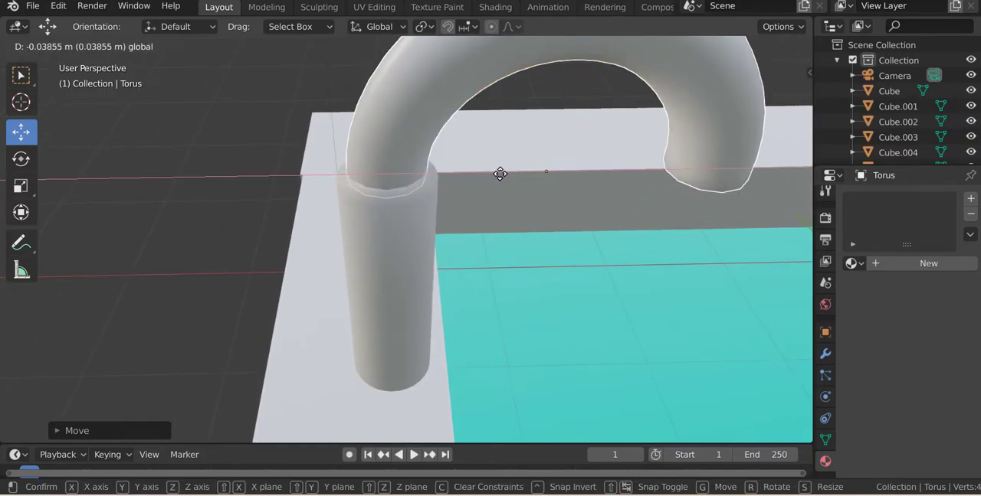
key(s)
click(492, 192)
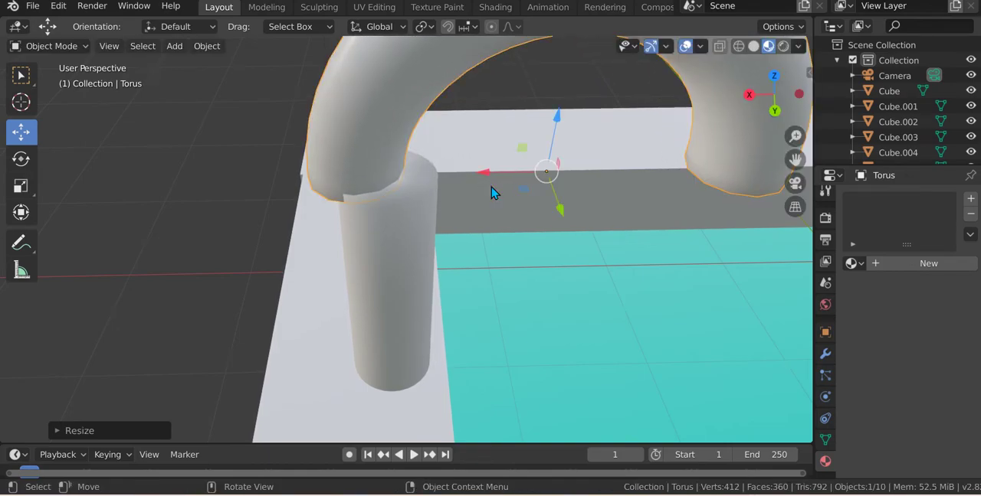
key(g)
click(493, 185)
mouse_move(493, 185)
middle_down()
mouse_move(508, 201)
mouse_move(467, 226)
middle_up()
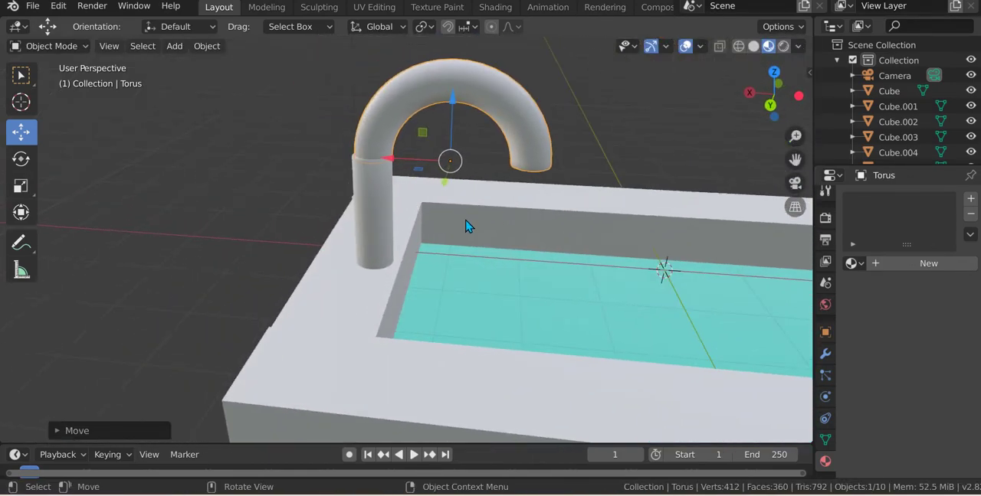
shift+click(377, 234)
Scale the whole faucet down and lower it onto the tub rim.
key(s)
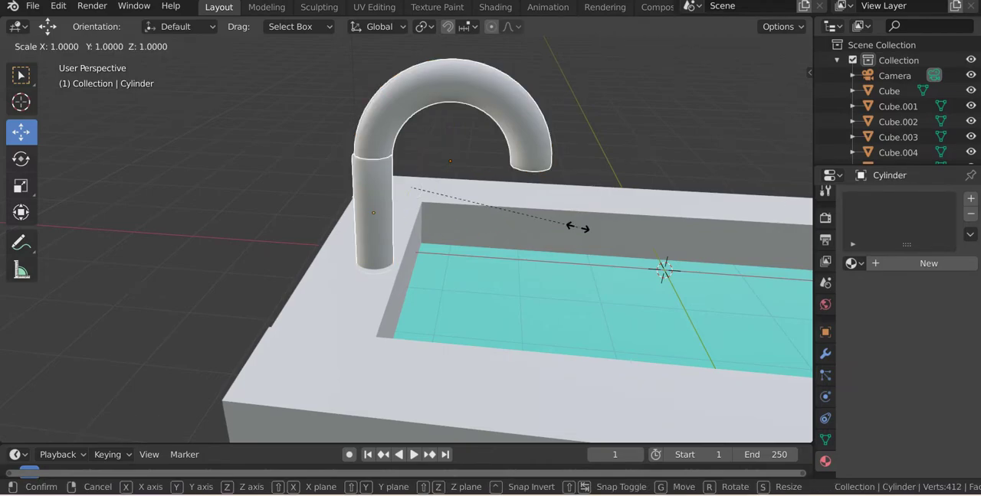
click(513, 212)
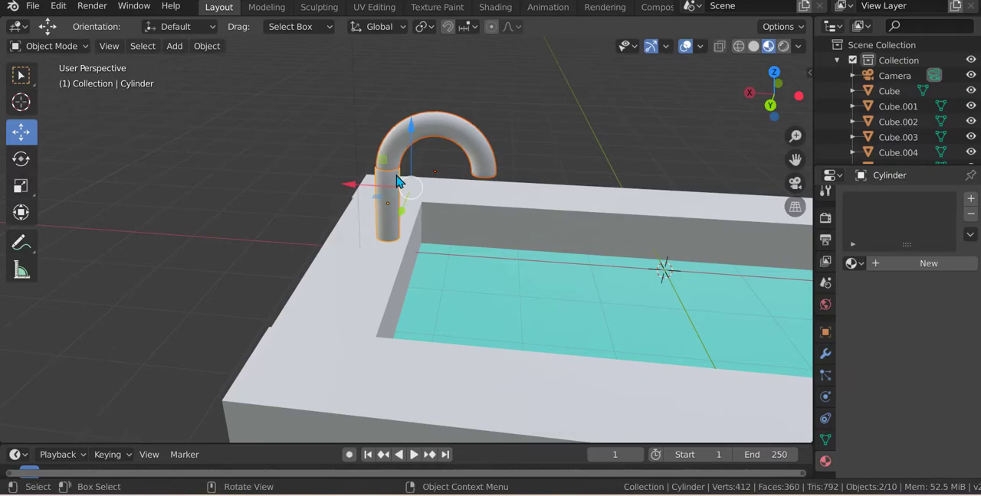
drag(412, 137, 412, 146)
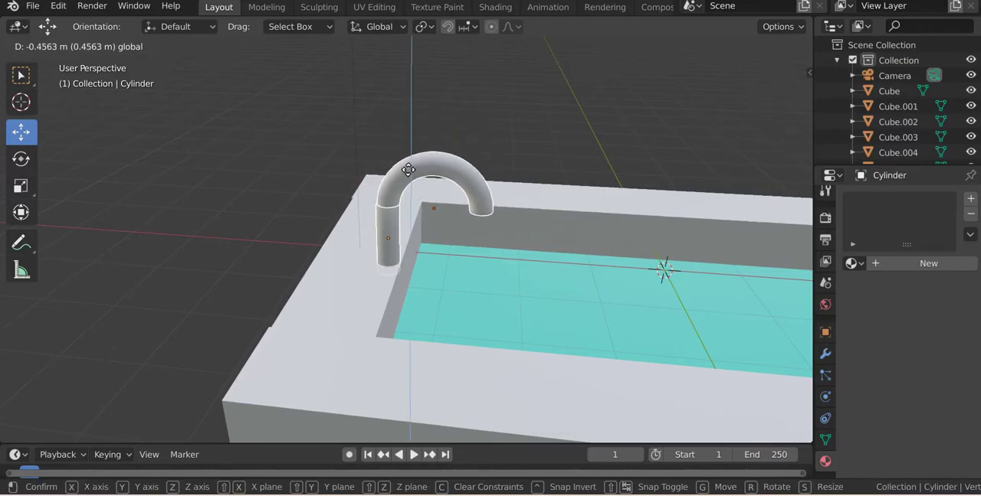
middle_drag(412, 145, 373, 217)
Stretch the cylinder taller along Z, then realign the arch on its top.
click(438, 147)
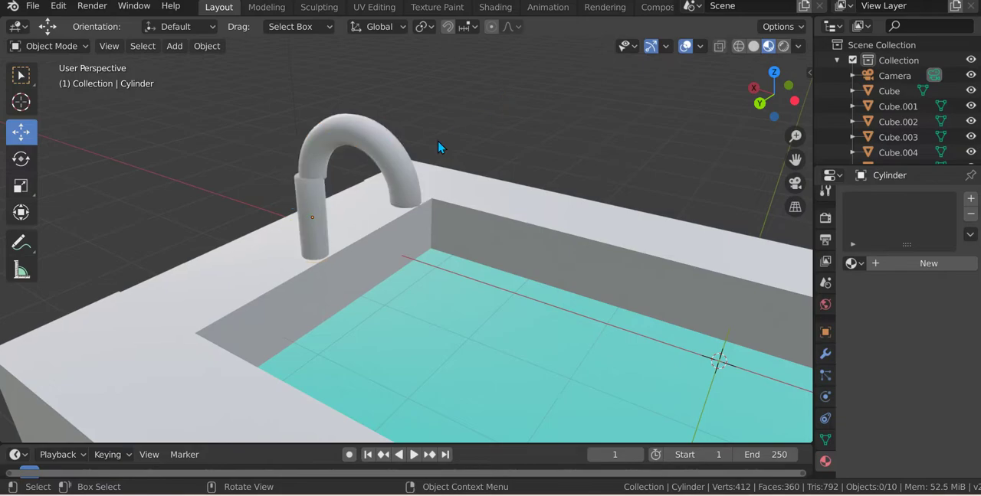
key(s)
key(z)
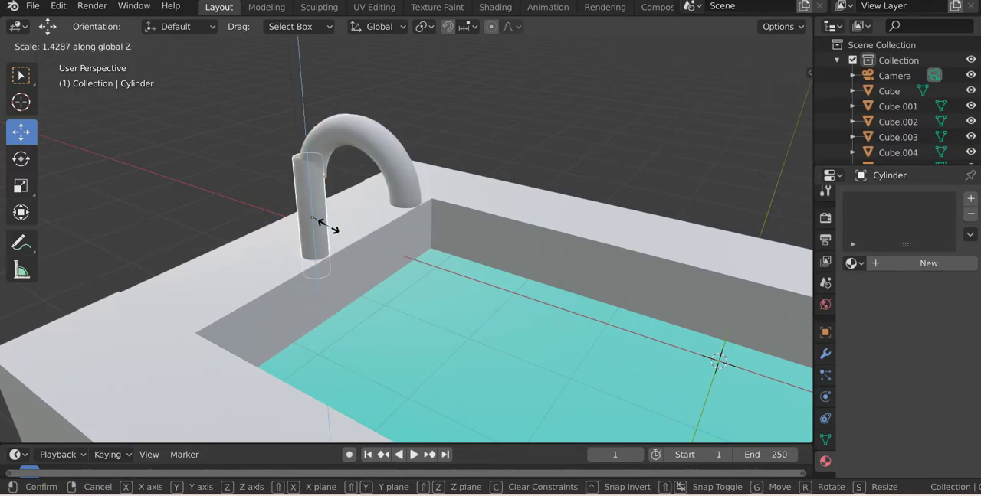
click(341, 200)
shift+click(318, 151)
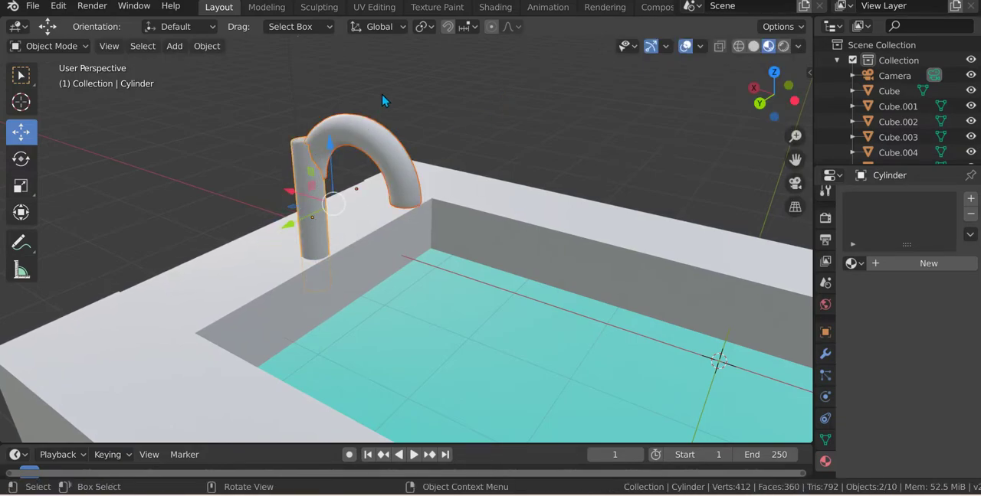
mouse_move(312, 161)
mouse_down()
mouse_move(342, 162)
mouse_move(345, 78)
mouse_up()
drag(334, 140, 323, 129)
middle_drag(324, 129, 406, 233)
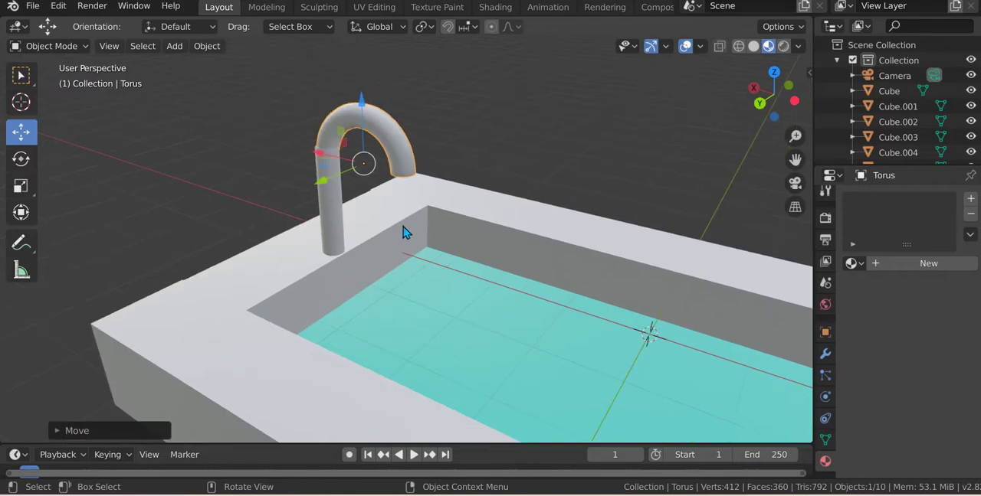
click(328, 242)
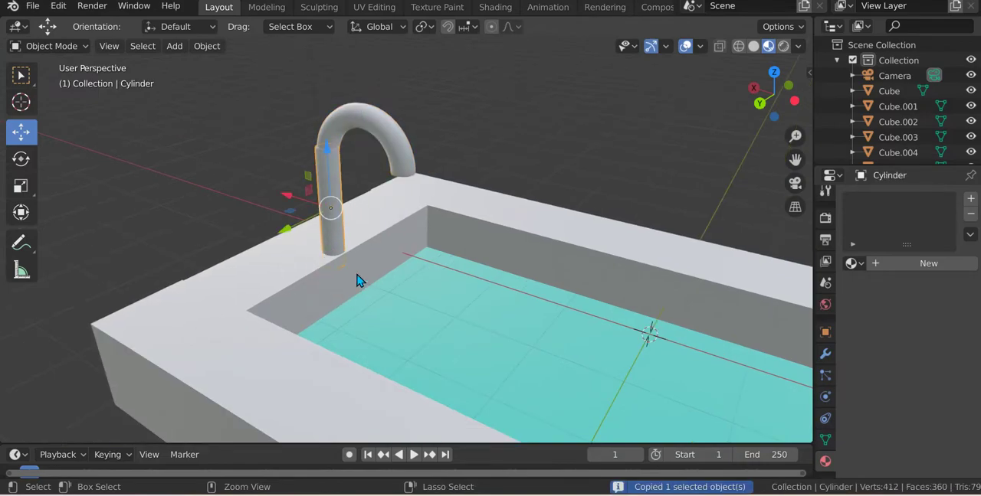
Paste a copy of the cylinder, shrink it, and move it vertically.
key(ctrl+v)
drag(285, 202, 356, 243)
scroll(460, 168, up, 4)
scroll(459, 163, down, 3)
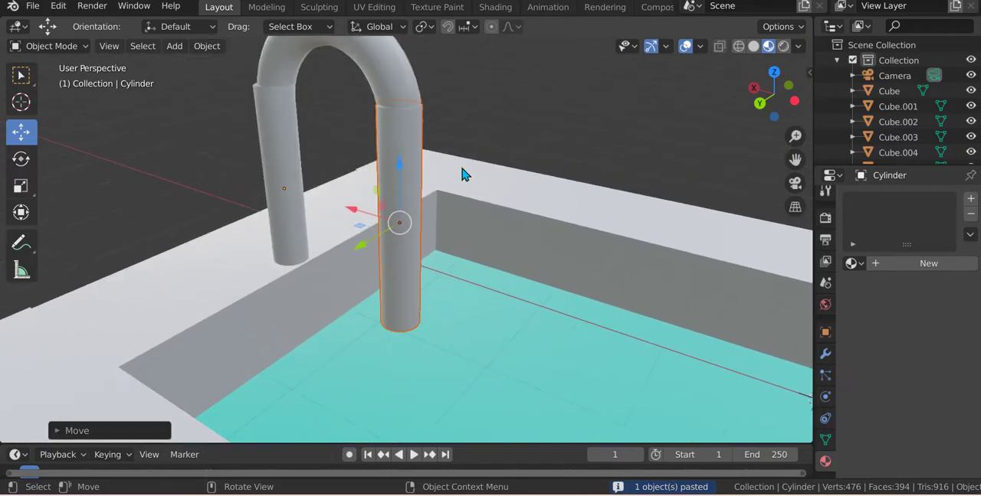
key(s)
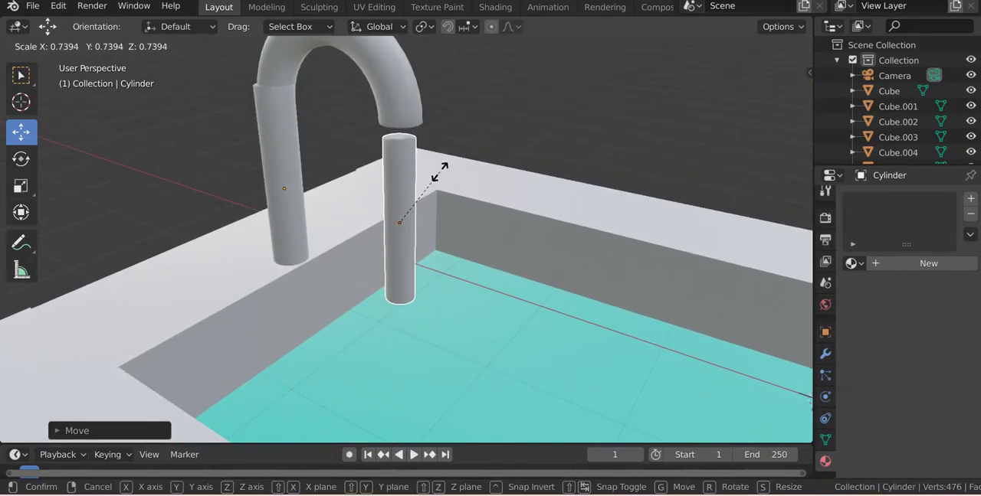
click(442, 170)
key(s)
click(441, 206)
key(g)
key(z)
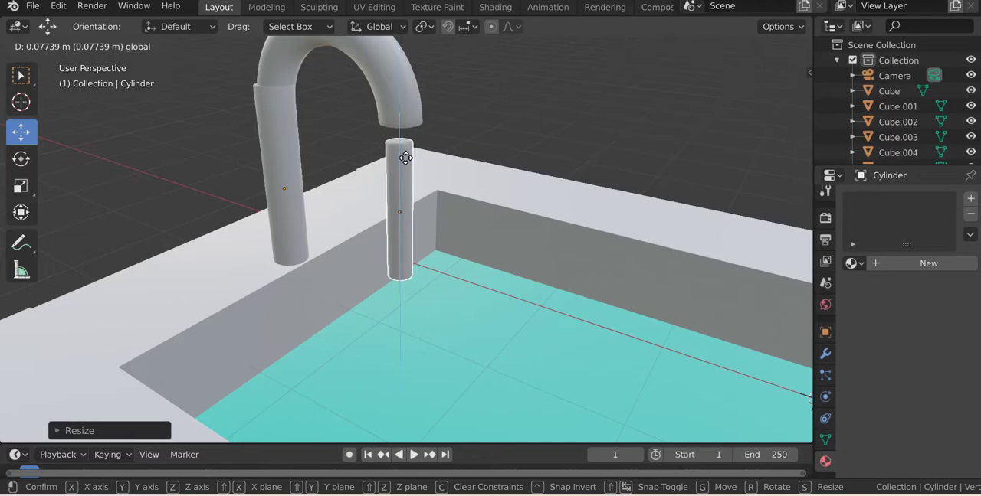
click(412, 143)
Slide the copy under the spout, lengthen it along Z, and lower it into the water.
middle_drag(406, 176, 396, 171)
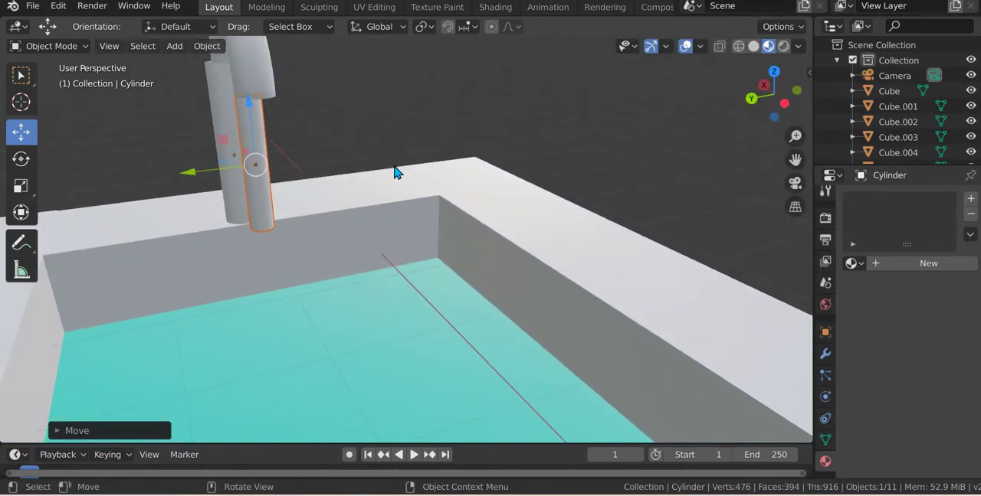
drag(238, 199, 243, 190)
key(s)
key(z)
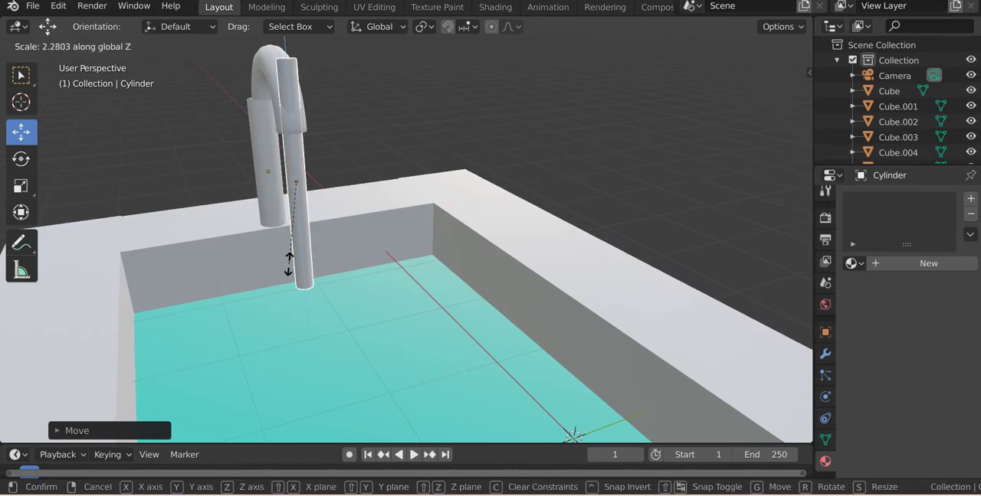
click(297, 260)
drag(291, 121, 306, 165)
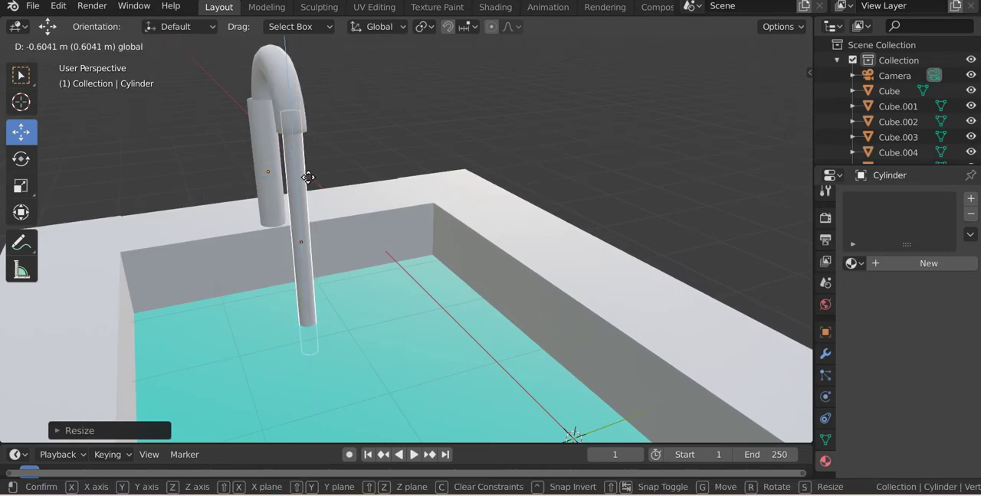
click(313, 187)
Fine-tune the hanging pipe's length along Z and nudge it slightly upward.
middle_drag(313, 187, 639, 339)
scroll(449, 241, down, 3)
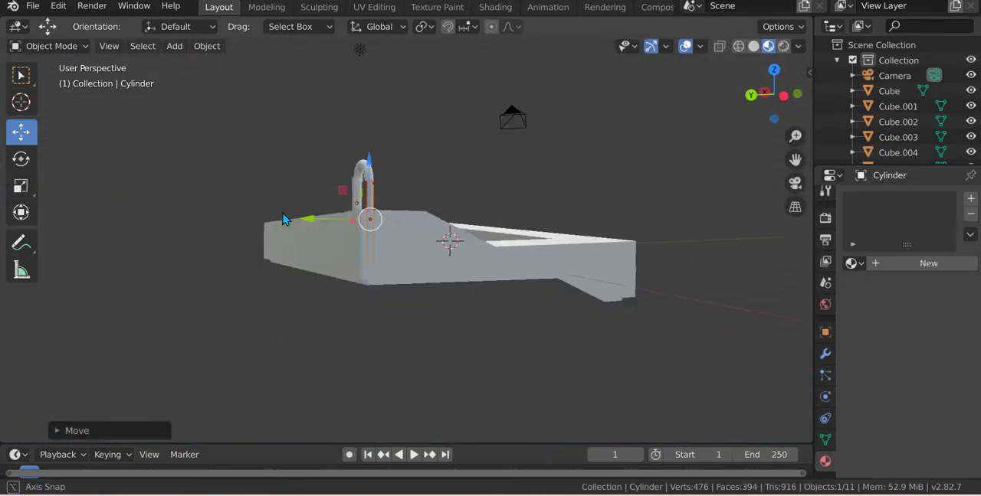
middle_drag(449, 241, 299, 254)
scroll(298, 254, up, 3)
middle_drag(401, 223, 365, 313)
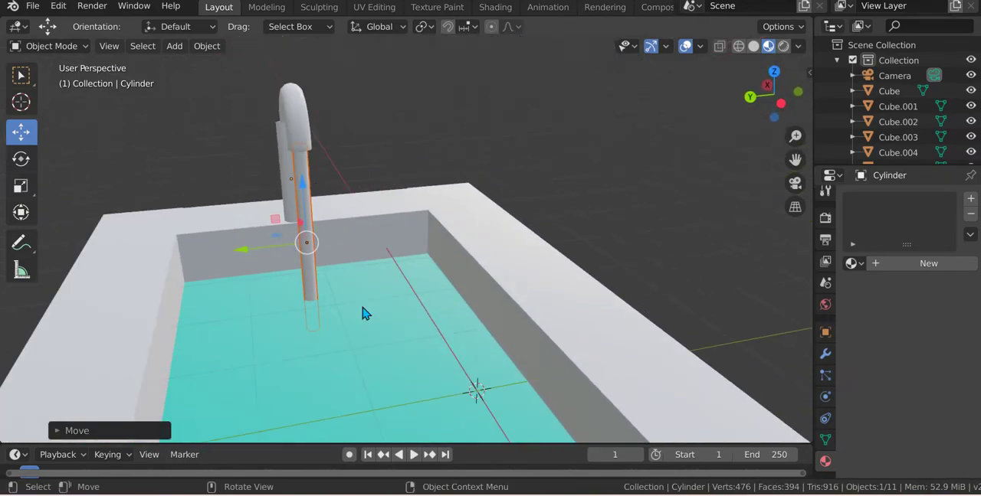
key(s)
key(z)
click(332, 253)
key(s)
key(z)
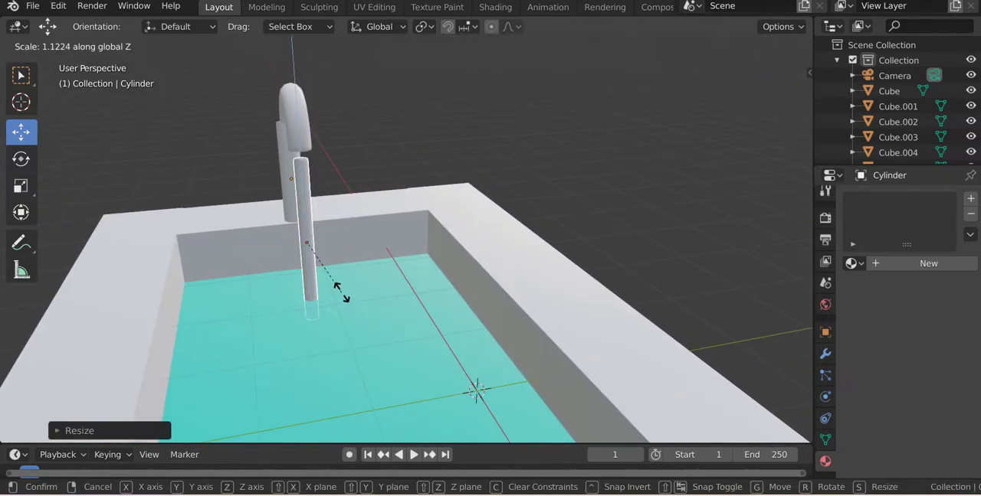
click(343, 250)
drag(304, 191, 301, 182)
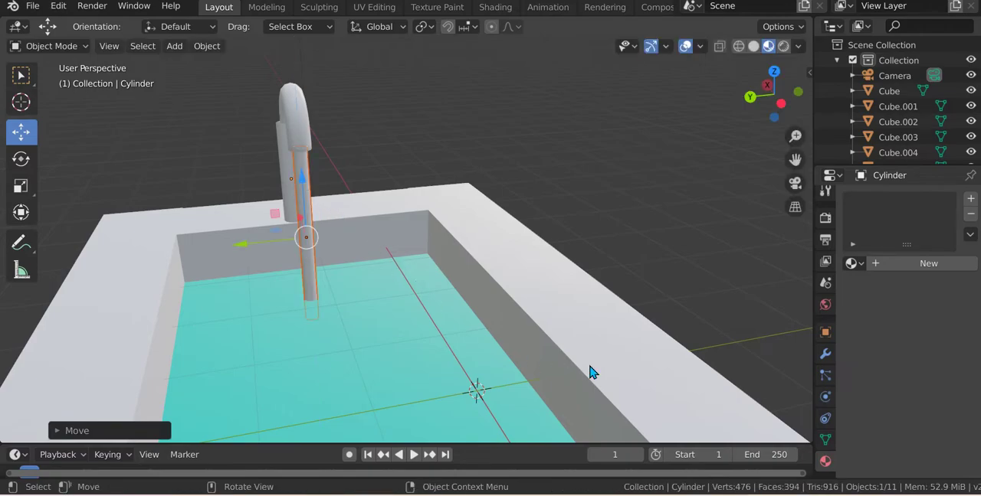
Give the cylinder a new material with a blue base colour, then undo the colour.
click(924, 263)
click(947, 419)
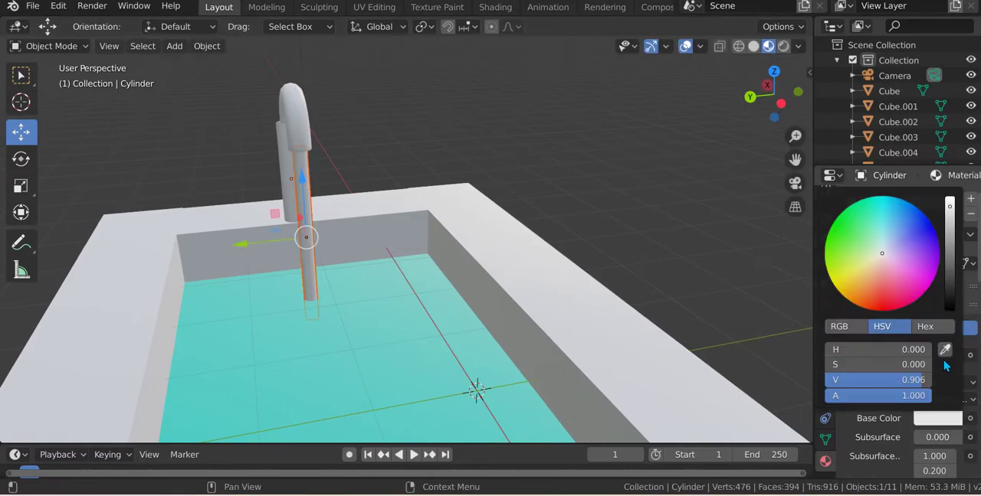
click(900, 205)
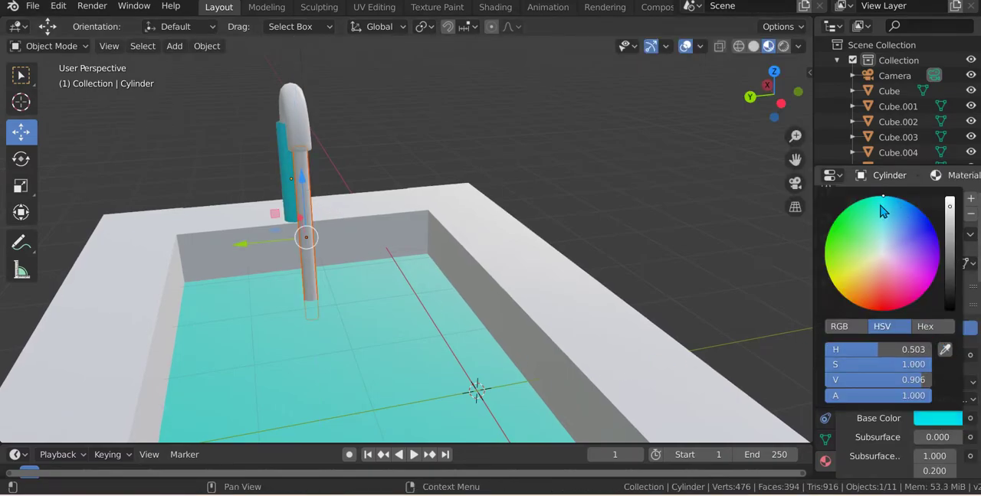
key(ctrl+z)
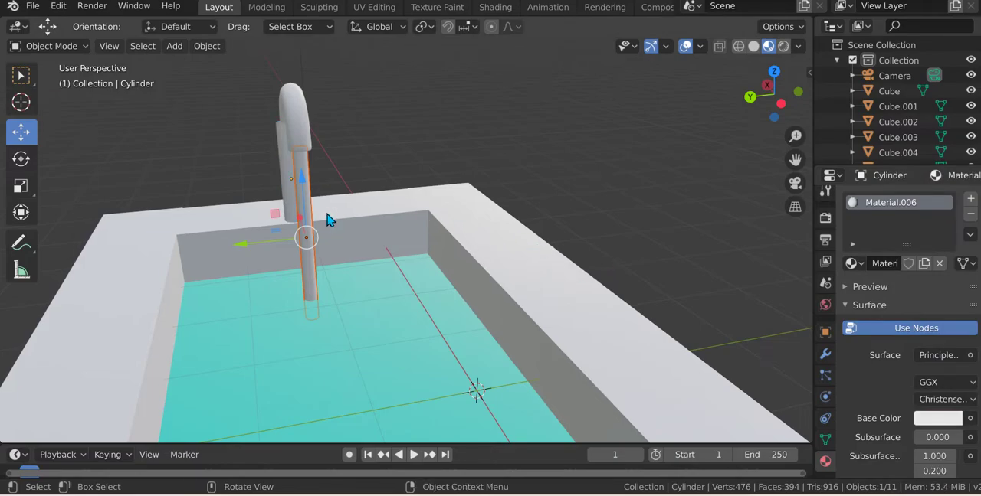
scroll(327, 222, up, 2)
scroll(267, 196, up, 1)
scroll(253, 163, up, 1)
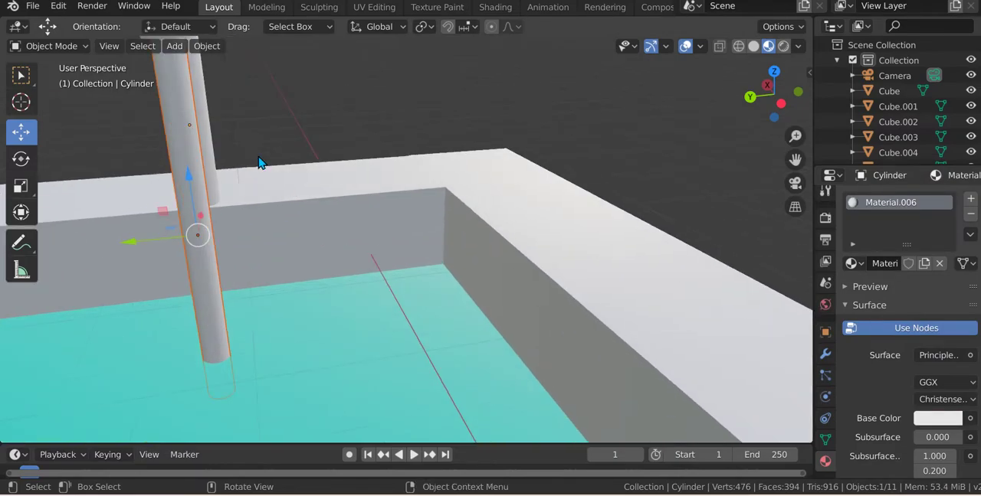
Give the central stream cylinder a new material with a cyan base colour.
middle_drag(252, 164, 320, 156)
click(409, 244)
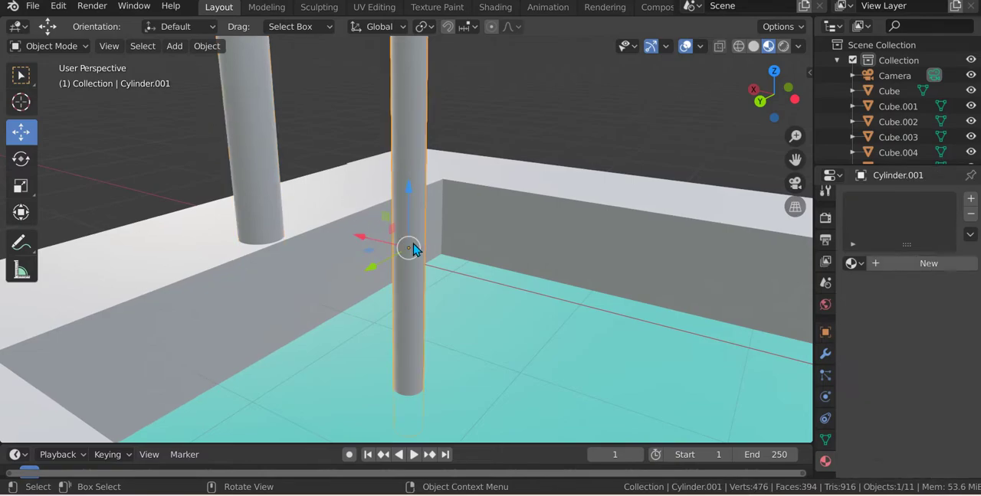
key(Tab)
click(879, 265)
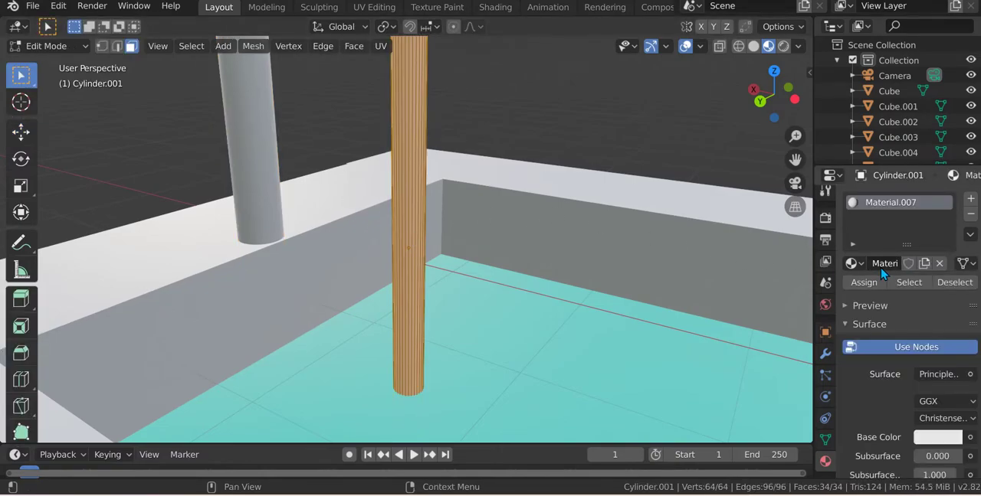
key(Tab)
click(947, 420)
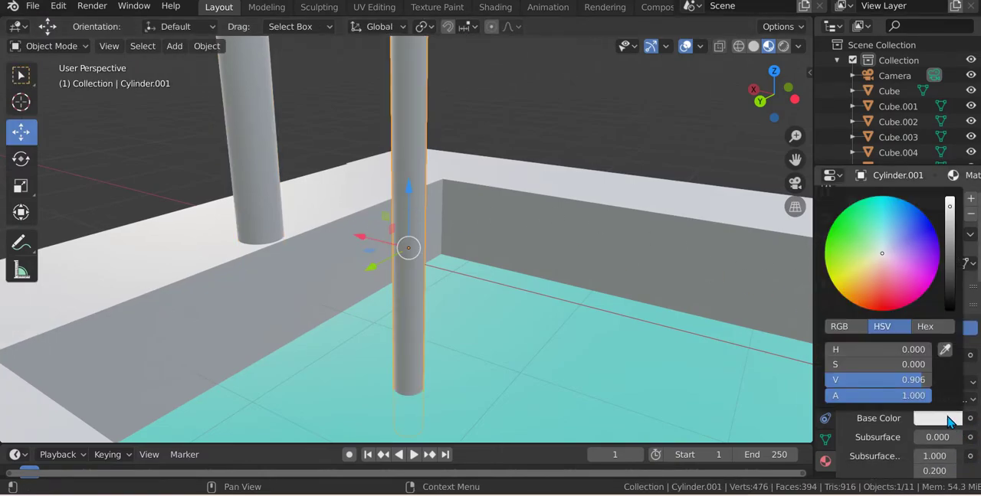
drag(885, 212, 881, 198)
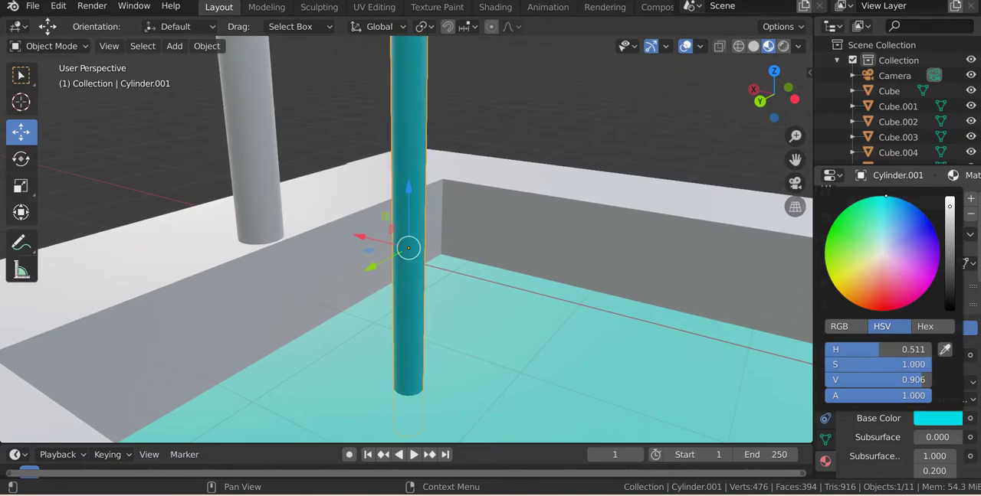
scroll(607, 306, down, 4)
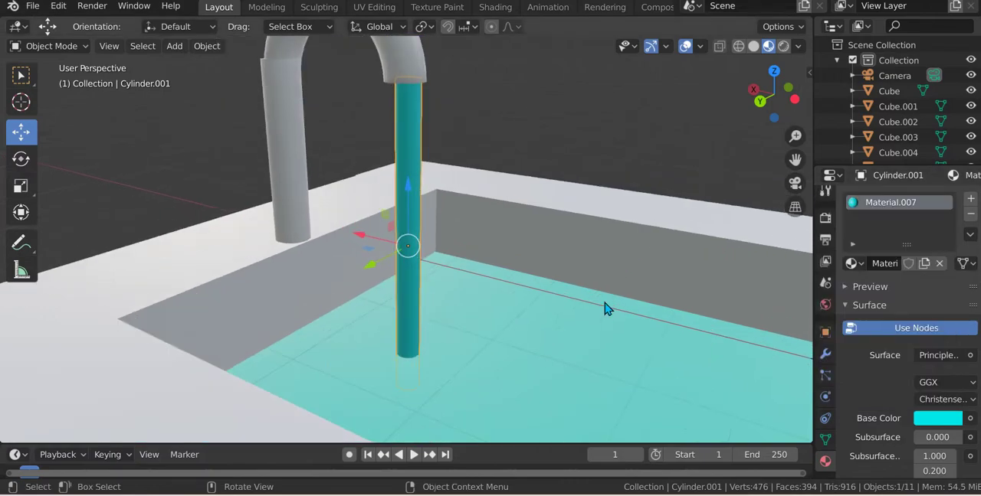
Eyedrop the stream's teal onto the tub water and raise its value to full brightness.
click(604, 337)
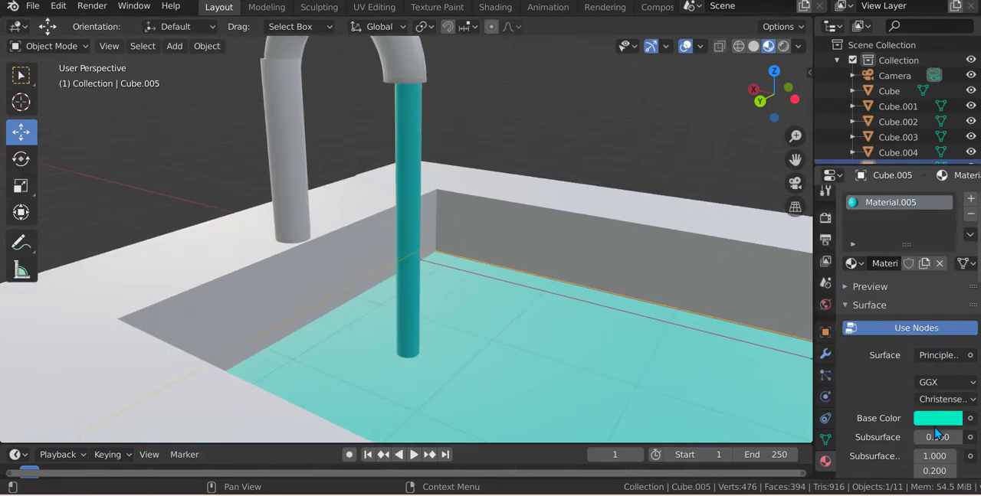
click(933, 420)
click(943, 349)
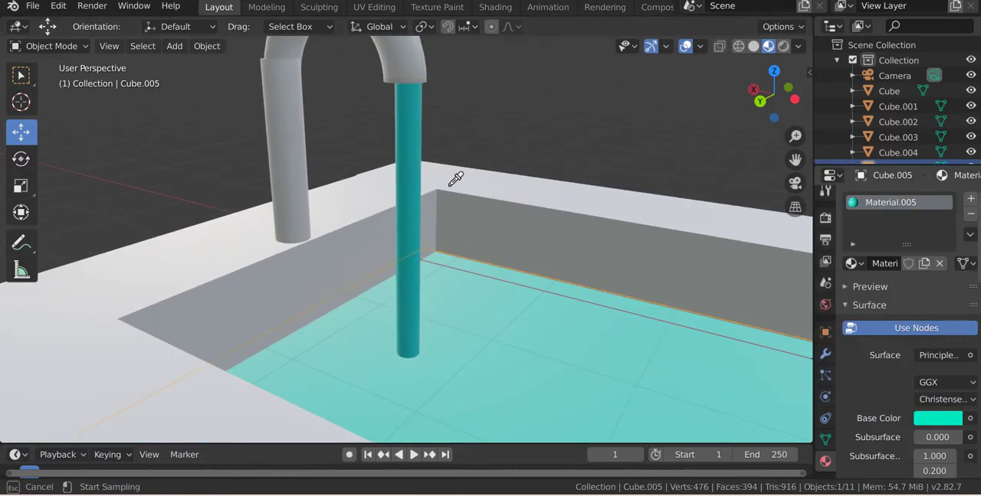
click(411, 165)
click(929, 414)
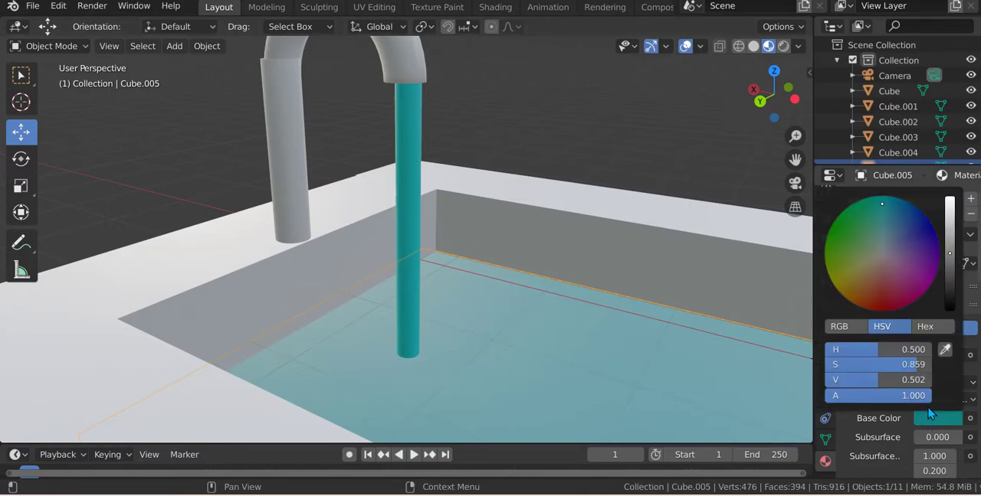
drag(950, 247, 950, 198)
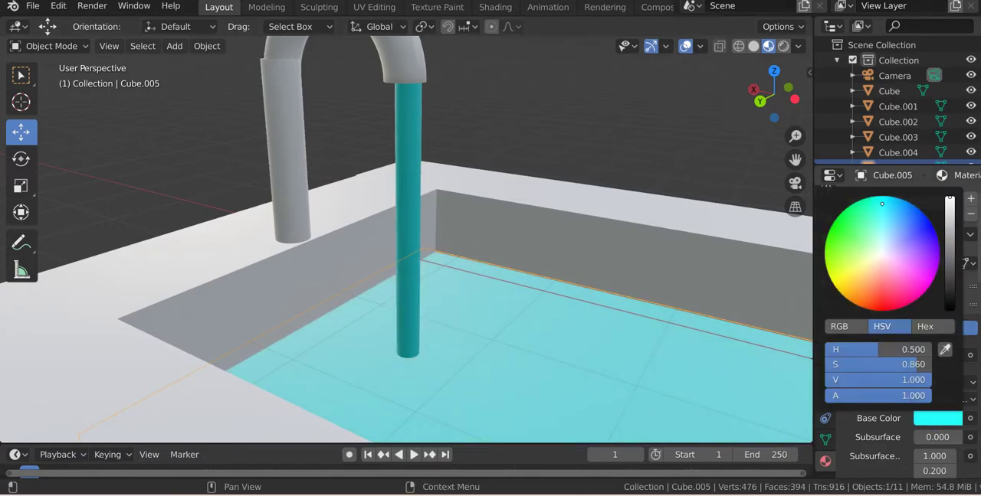
middle_drag(723, 328, 545, 389)
click(545, 389)
mouse_move(493, 357)
middle_down()
mouse_move(394, 339)
mouse_move(499, 383)
middle_up()
scroll(500, 383, up, 2)
scroll(599, 361, up, 5)
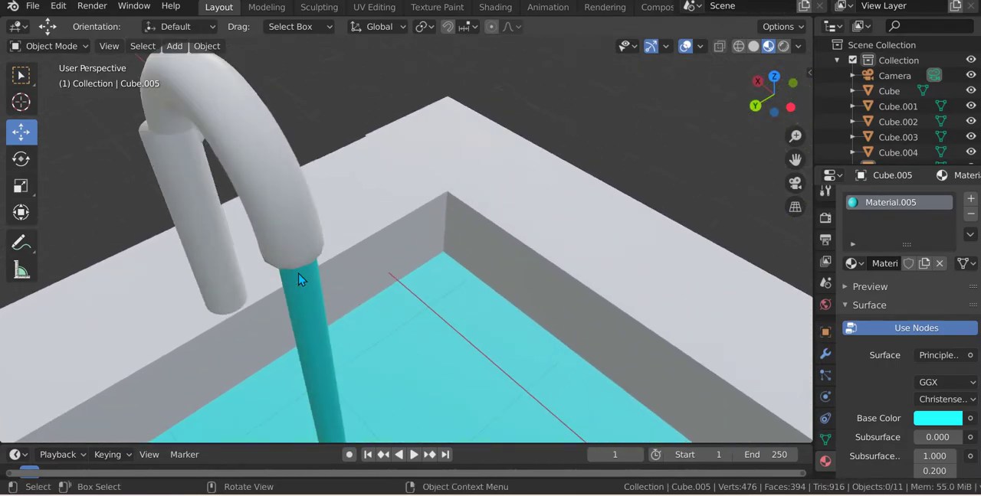
scroll(459, 322, up, 3)
Inspect the faucet, basin corner and stream's rounded bottom up close, then bring up the Add menu.
mouse_move(326, 286)
middle_down()
mouse_move(359, 278)
mouse_move(341, 268)
mouse_move(252, 273)
mouse_move(281, 247)
mouse_move(357, 268)
mouse_move(472, 261)
mouse_move(499, 271)
middle_up()
scroll(495, 192, down, 4)
scroll(411, 220, down, 1)
scroll(411, 221, up, 3)
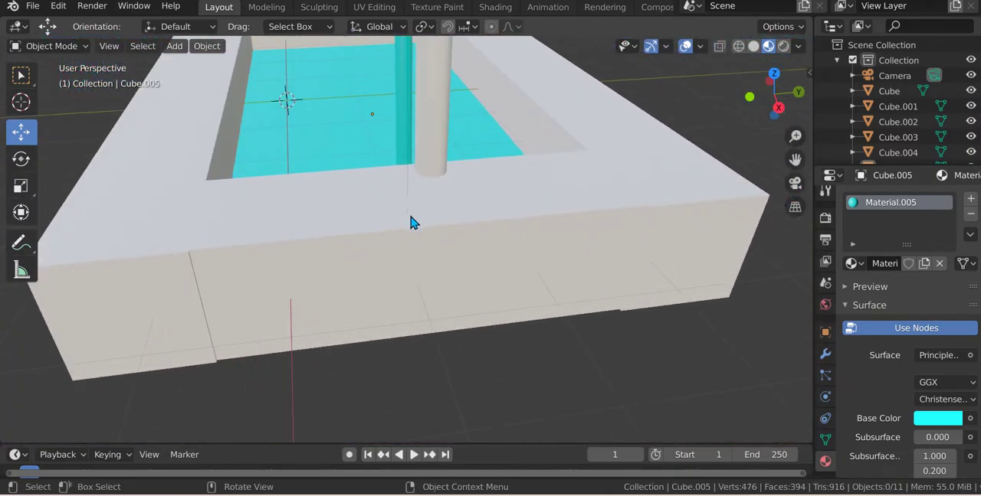
mouse_move(412, 221)
middle_down()
mouse_move(626, 227)
mouse_move(565, 212)
mouse_move(532, 187)
mouse_move(501, 194)
mouse_move(504, 229)
middle_up()
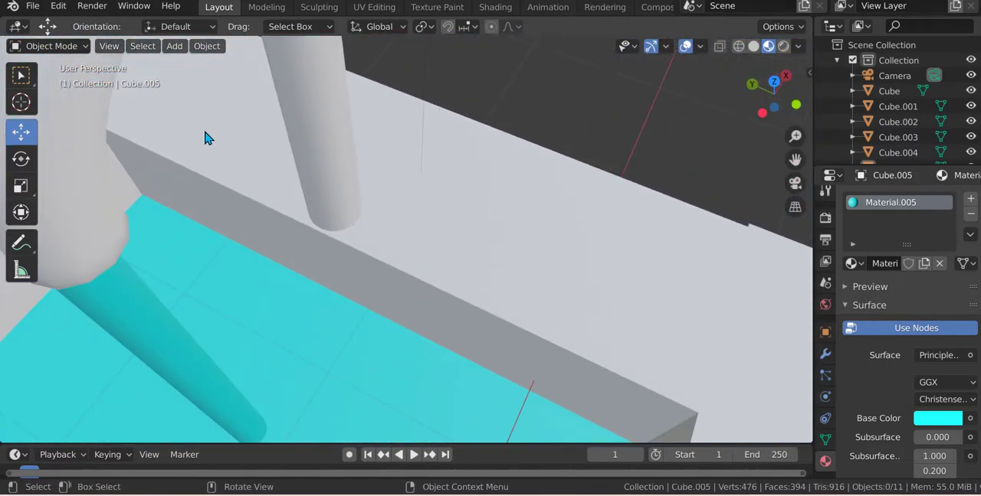
mouse_move(204, 138)
middle_down()
mouse_move(204, 164)
mouse_move(249, 206)
mouse_move(344, 191)
mouse_move(331, 202)
middle_up()
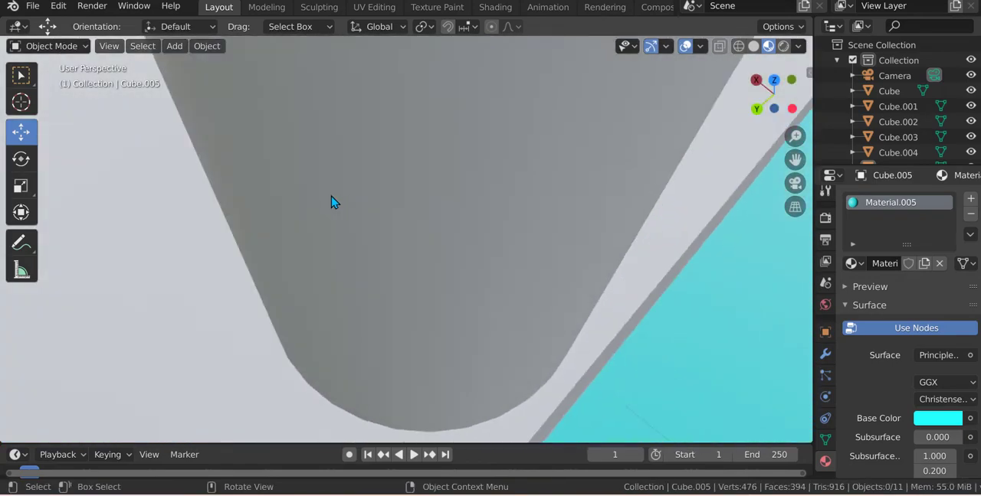
scroll(331, 202, down, 5)
scroll(322, 148, up, 2)
scroll(344, 168, up, 2)
scroll(304, 180, up, 2)
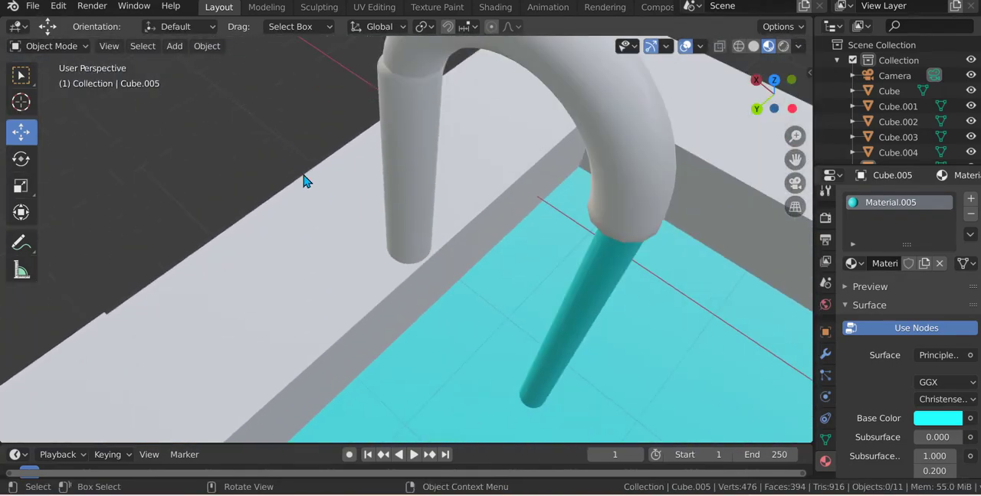
key(shift+a)
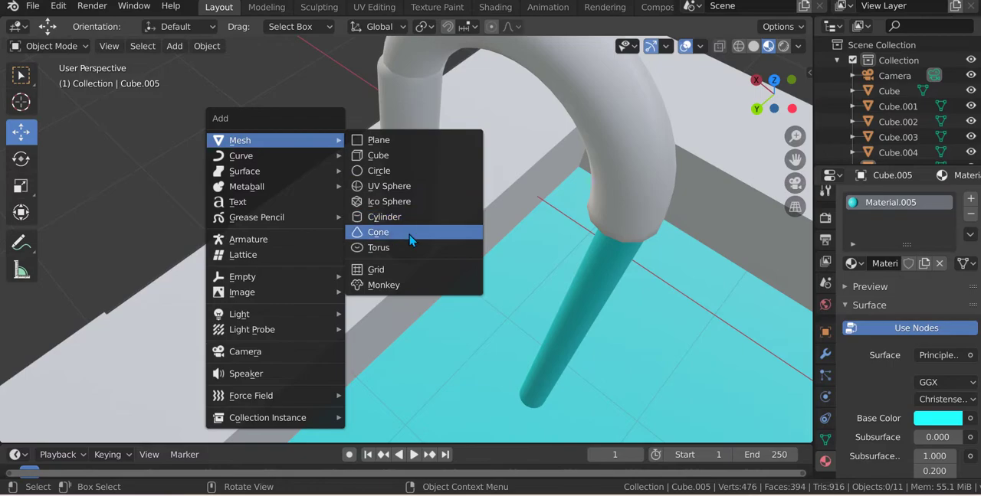
Add a cylinder, place it at the faucet, and adjust its size.
click(416, 218)
scroll(417, 218, down, 3)
scroll(459, 252, down, 2)
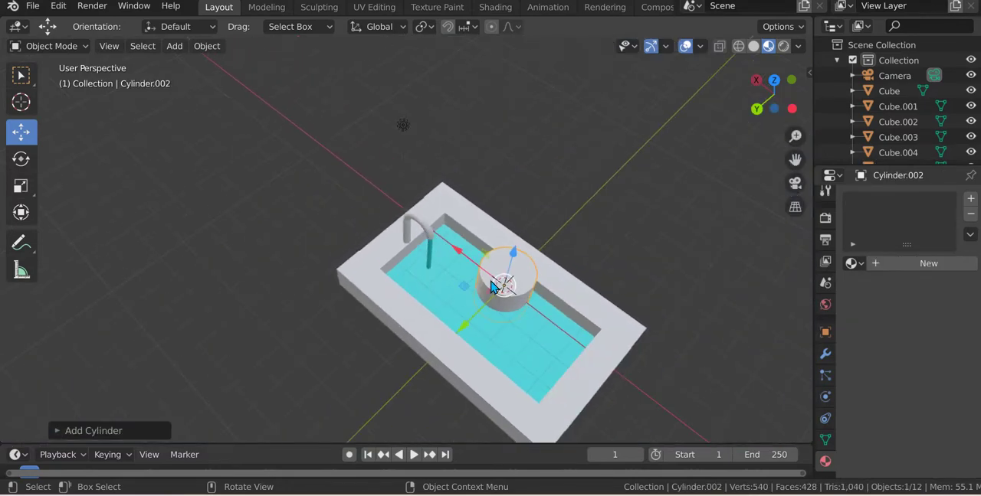
key(g)
click(383, 183)
scroll(525, 278, up, 3)
scroll(639, 212, up, 2)
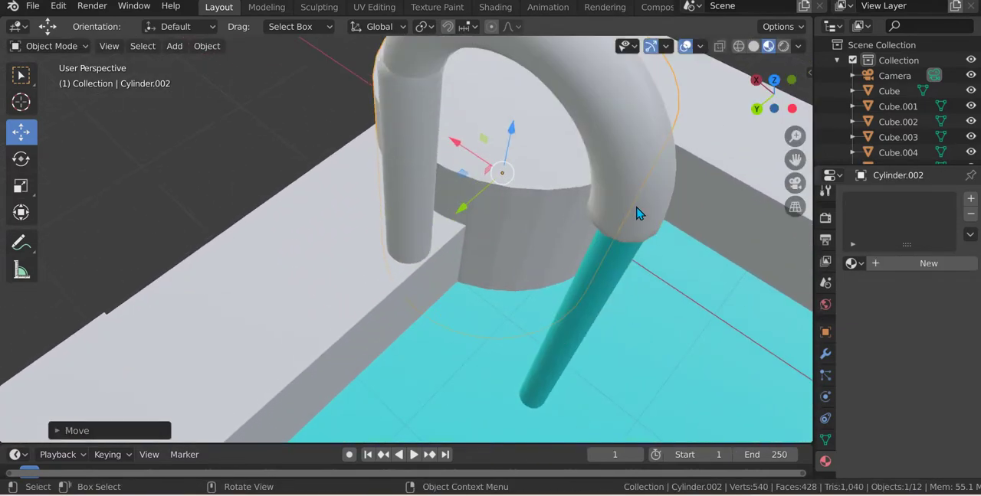
key(s)
click(536, 225)
mouse_move(536, 225)
middle_down()
mouse_move(434, 192)
mouse_move(603, 294)
middle_up()
key(s)
click(632, 303)
Raise the cylinder onto the tub rim, flatten it to a disc, then stretch it taller.
key(g)
key(z)
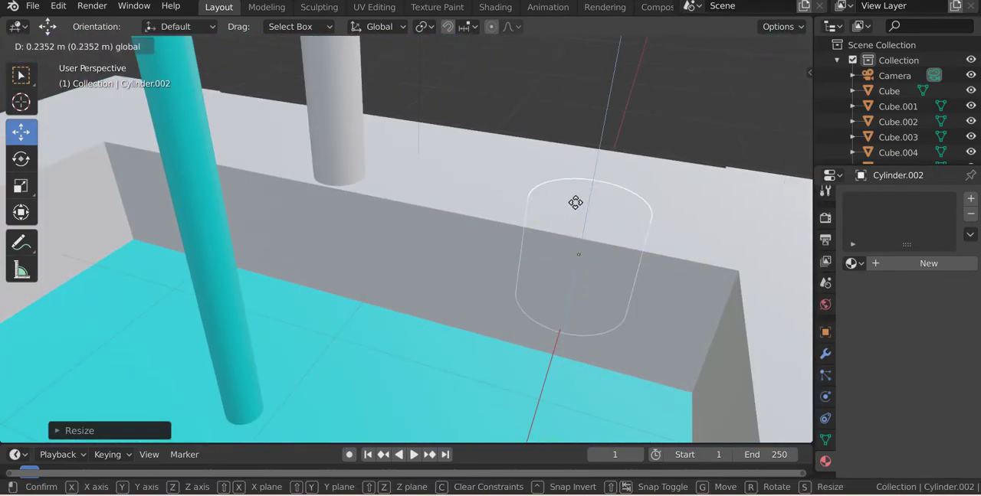
click(562, 125)
key(s)
key(z)
click(615, 193)
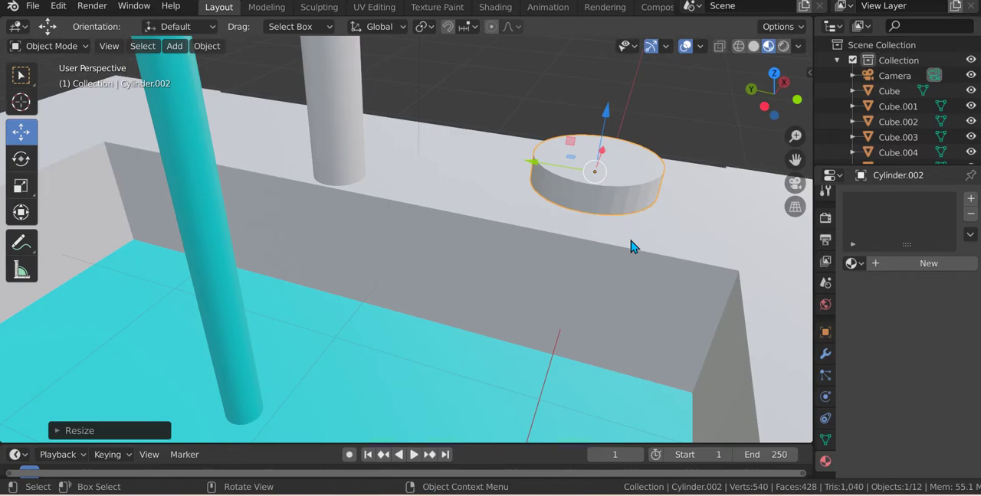
drag(605, 121, 623, 138)
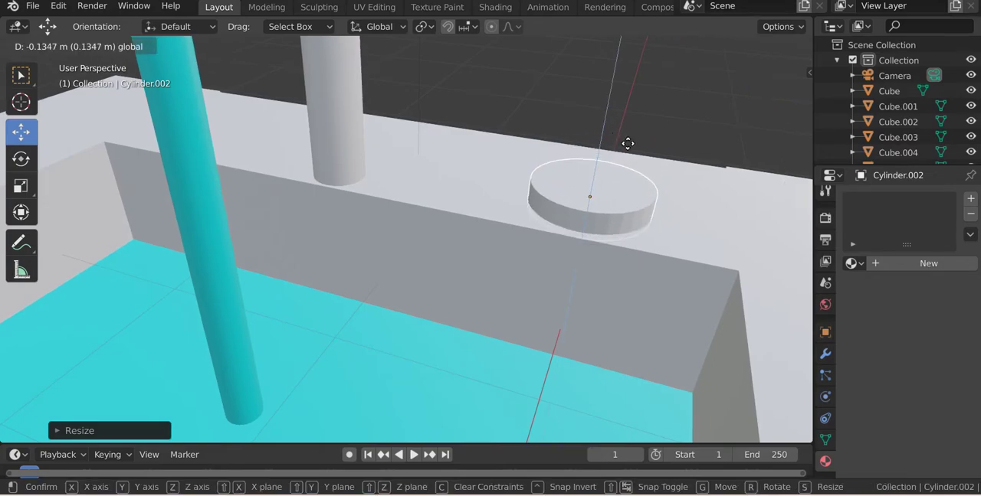
click(627, 143)
key(s)
key(z)
click(604, 238)
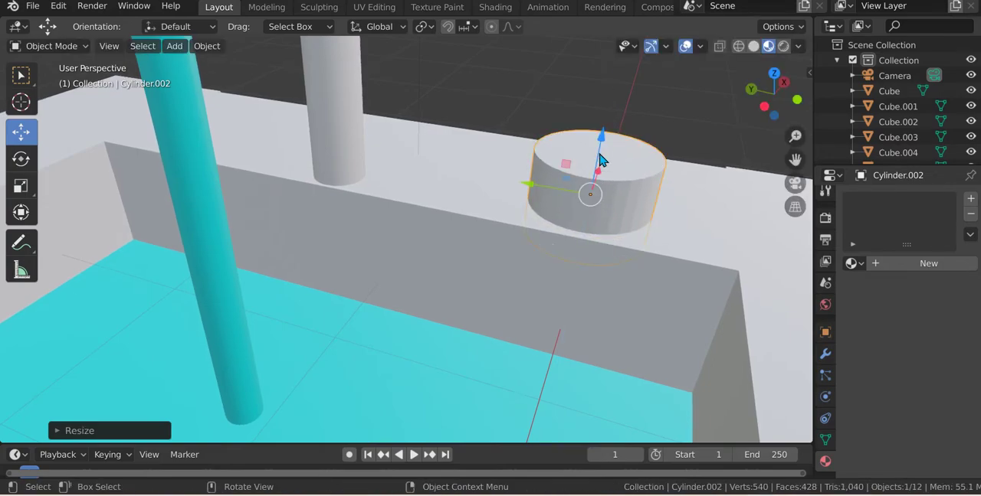
drag(600, 159, 595, 135)
scroll(595, 153, up, 3)
Make the cylinder slightly taller along its height, shift it vertically, then undo the last change.
middle_drag(596, 153, 548, 119)
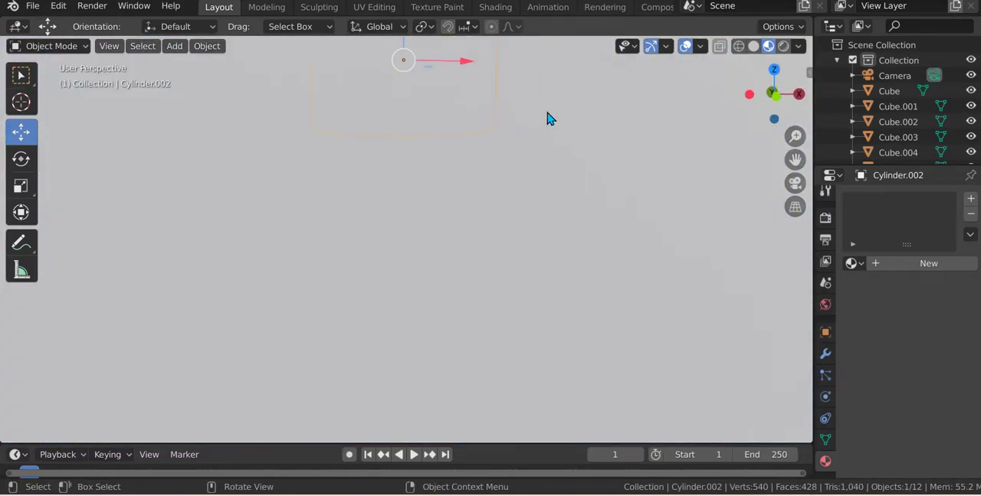
scroll(549, 119, down, 3)
middle_drag(619, 192, 537, 197)
key(s)
key(z)
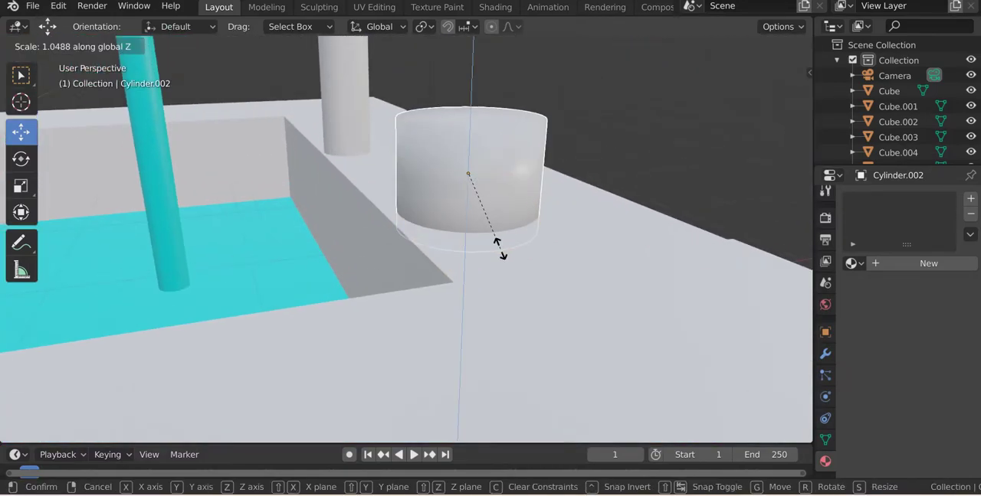
click(504, 259)
drag(475, 129, 475, 115)
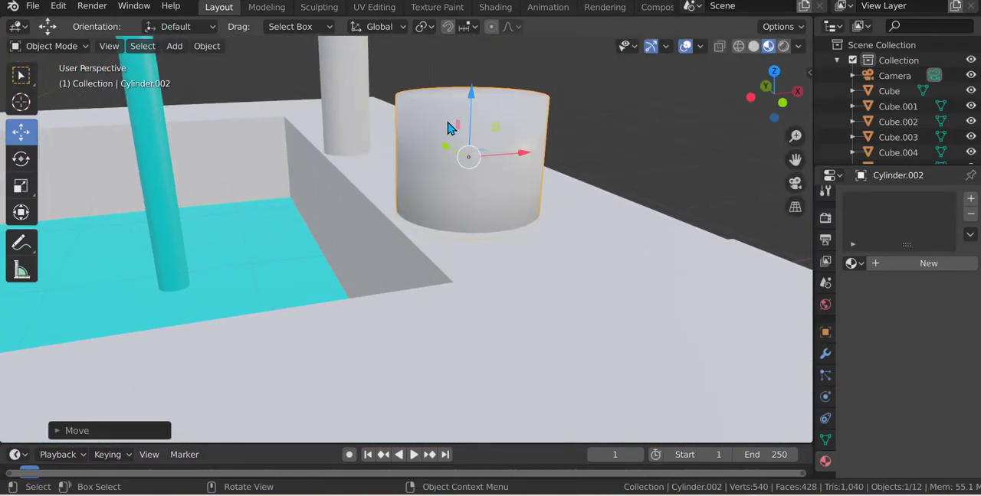
scroll(475, 115, up, 3)
mouse_move(475, 115)
middle_down()
mouse_move(399, 188)
mouse_move(373, 153)
middle_up()
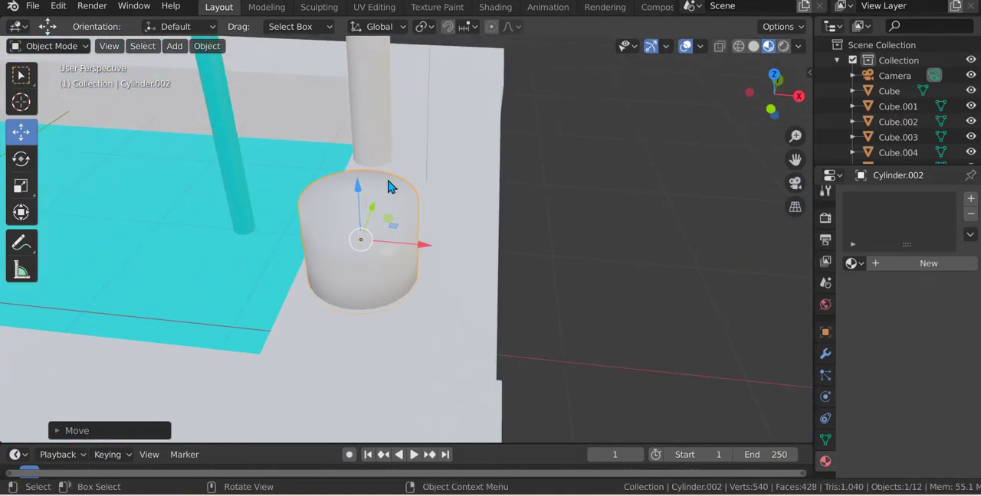
key(ctrl+z)
Paste a copy of the cylinder and trial two rotations, undoing the 90-degree tilt.
key(ctrl+shift+z)
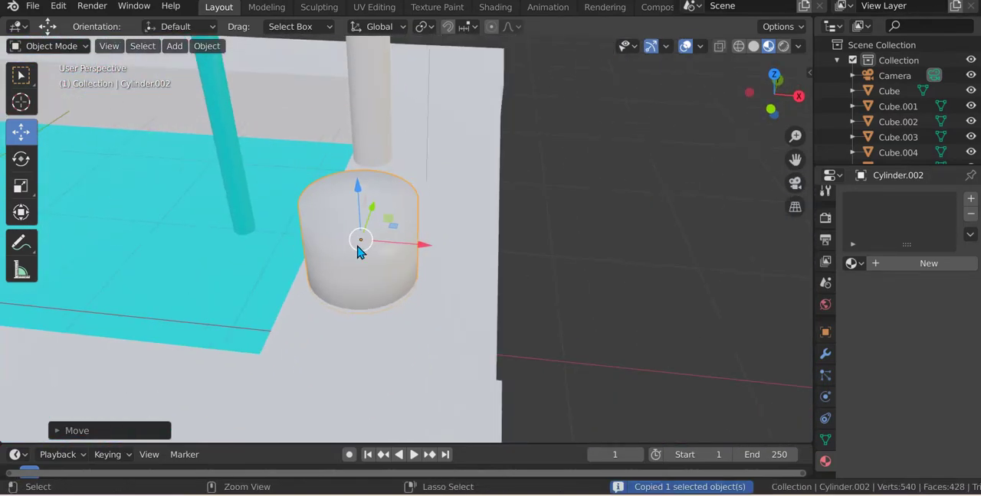
key(b)
key(Escape)
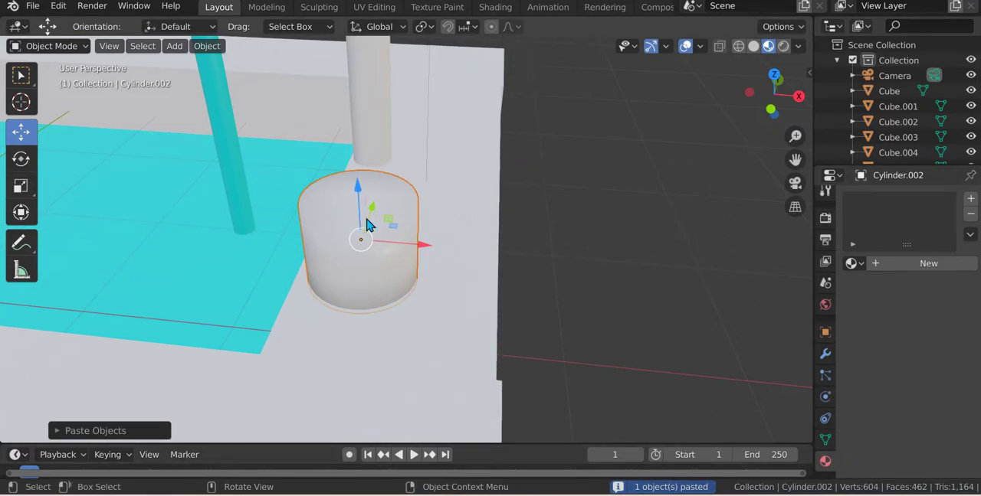
key(r)
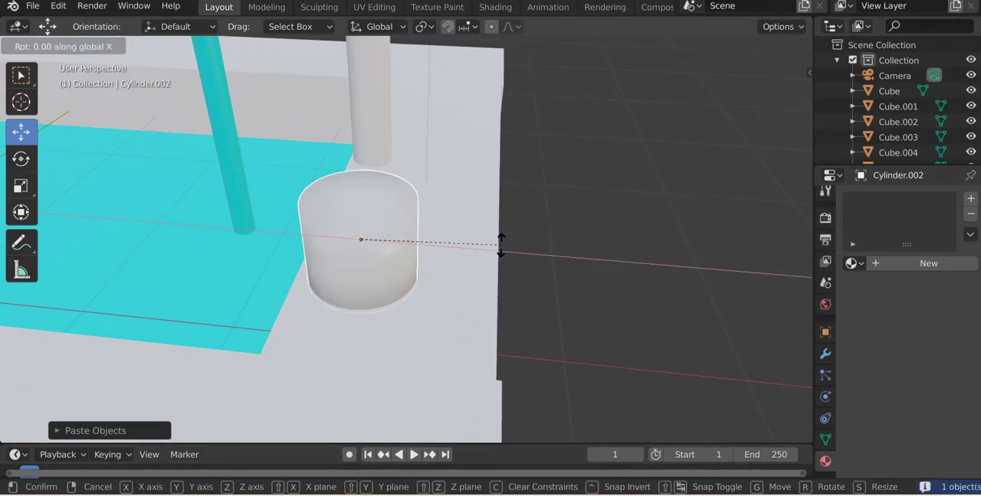
text(90)
key(Return)
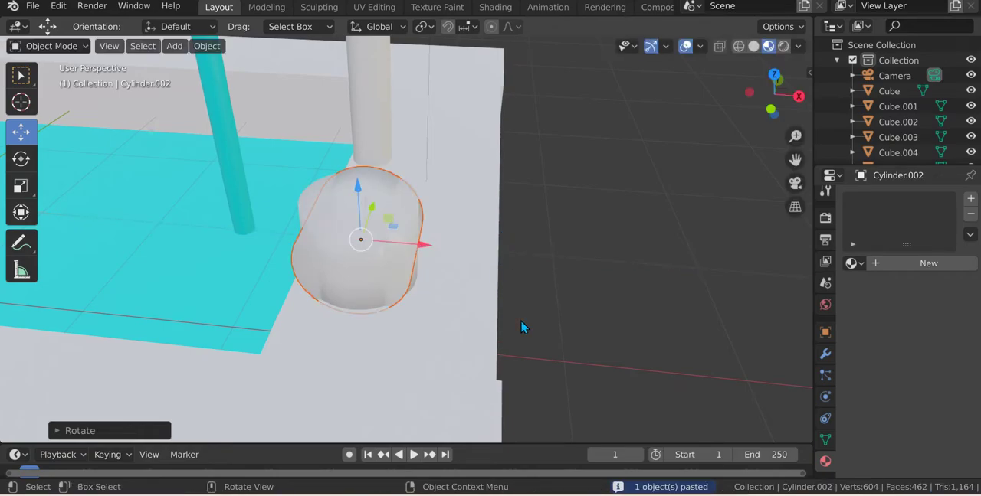
key(r)
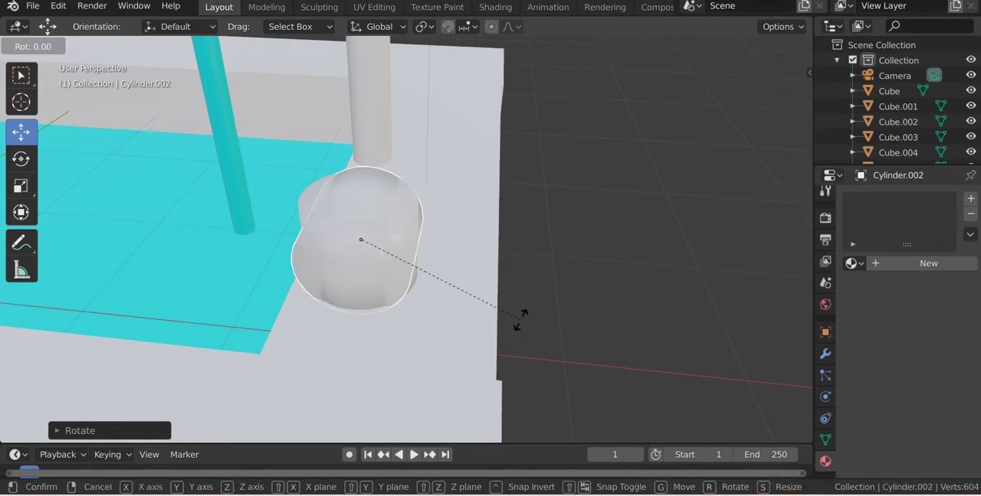
text(x90)
key(Return)
key(KP_Decimal)
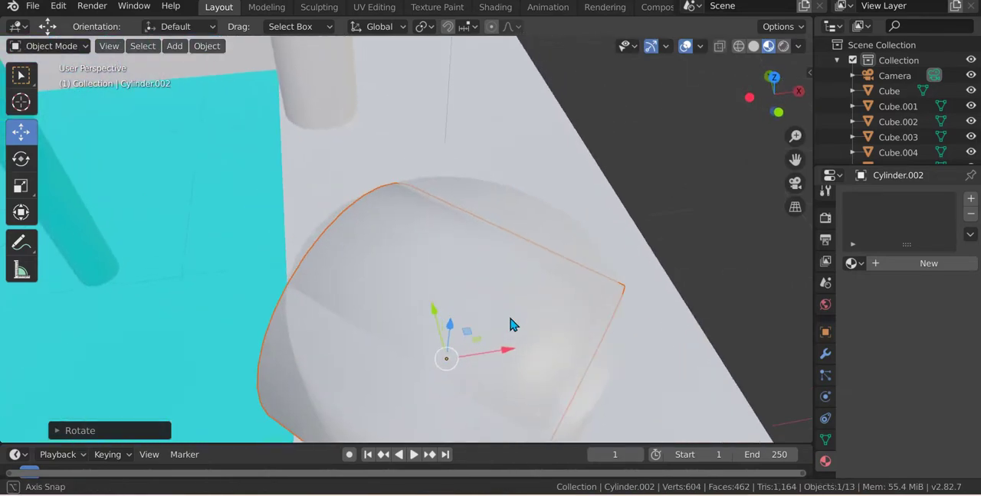
middle_drag(510, 320, 523, 330)
key(ctrl+z)
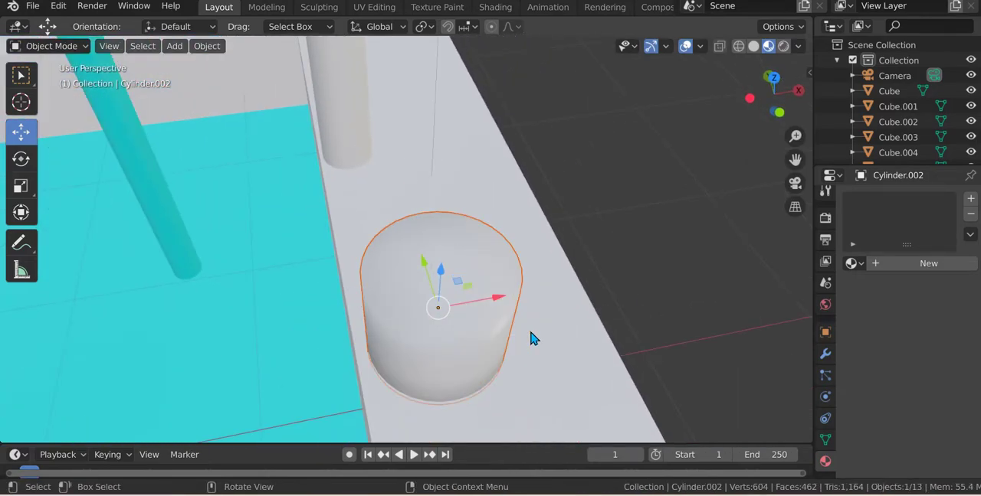
scroll(534, 339, down, 2)
scroll(532, 339, down, 1)
Stretch the copy taller, resize it evenly, and lay it on its side turned 45 degrees.
key(s)
key(z)
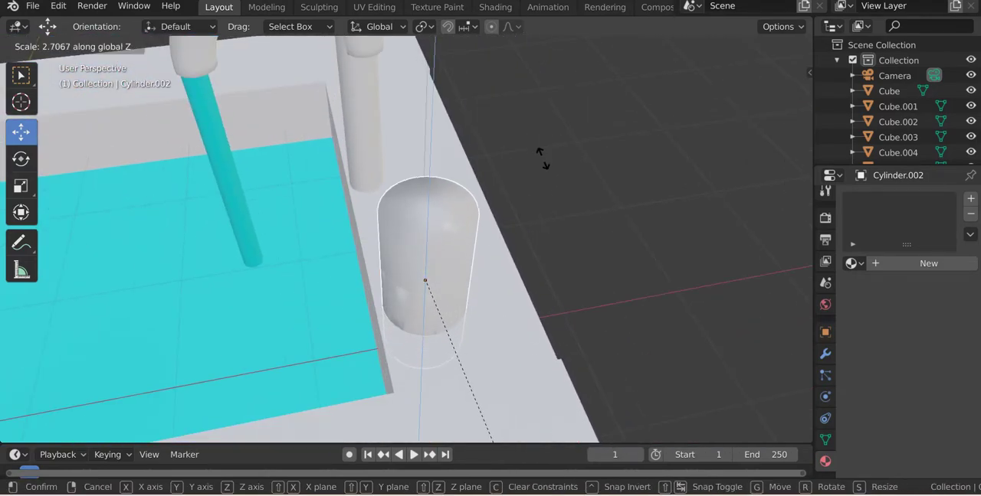
click(623, 237)
key(s)
click(596, 310)
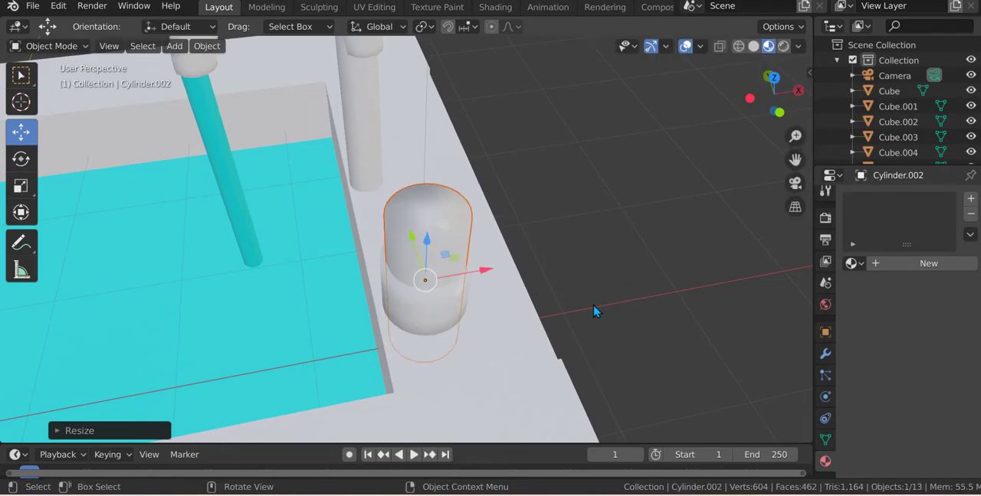
scroll(596, 311, up, 2)
key(r)
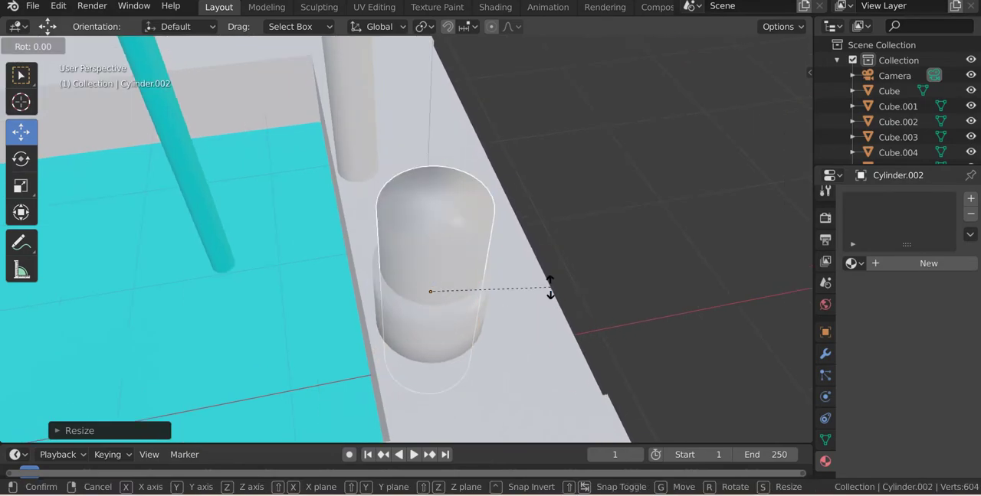
key(z)
key(Return)
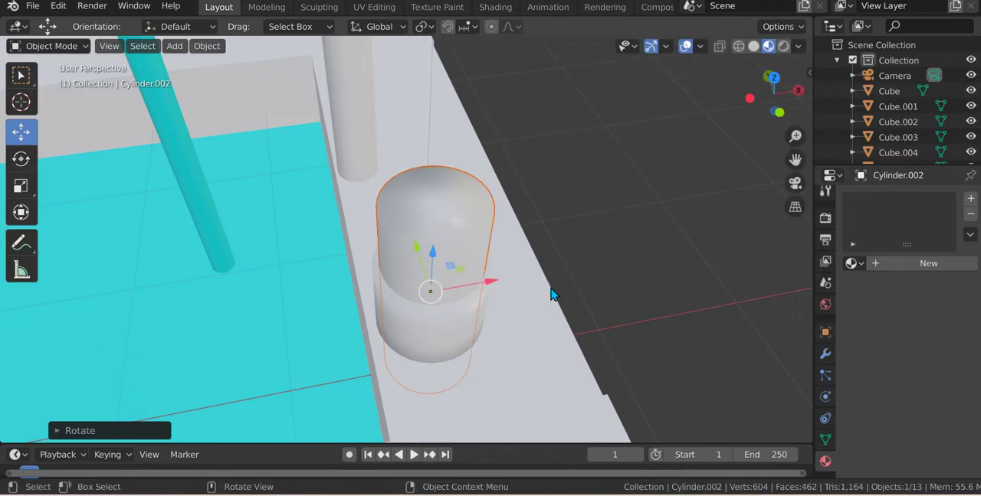
text(rx90)
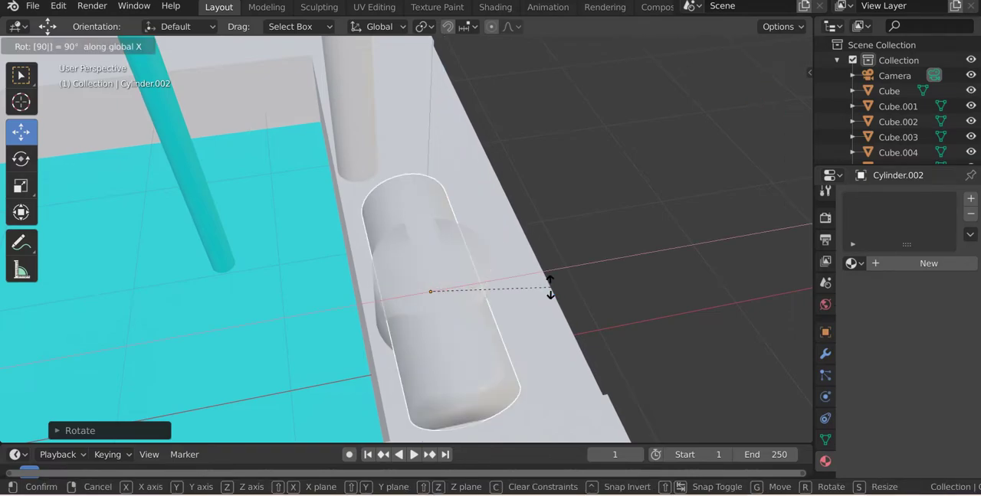
key(Return)
text(rz4)
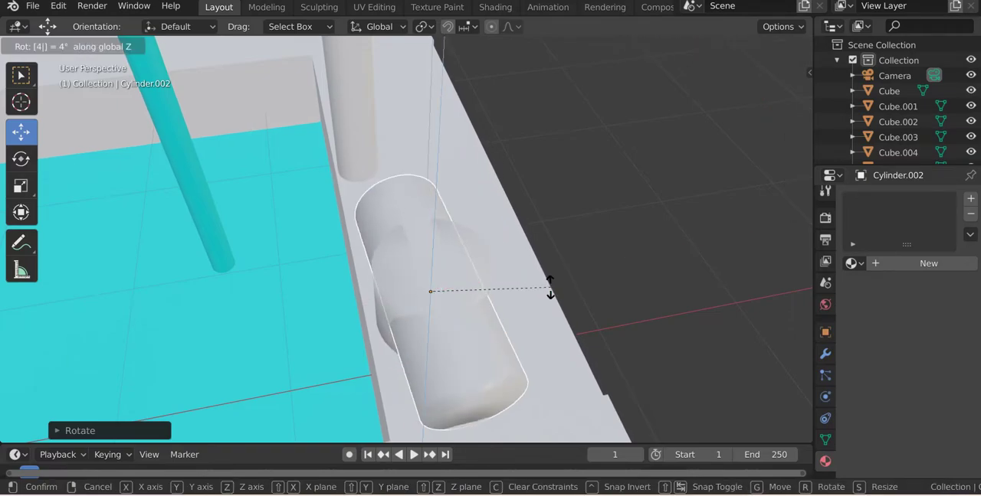
text(5)
key(Return)
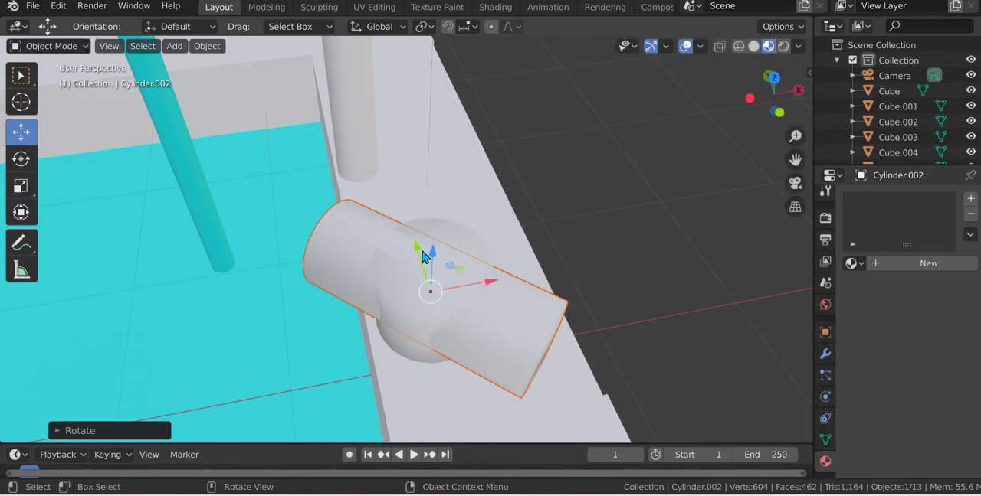
Shrink the sideways cylinder and move it to the lower right of the base.
key(g)
click(414, 244)
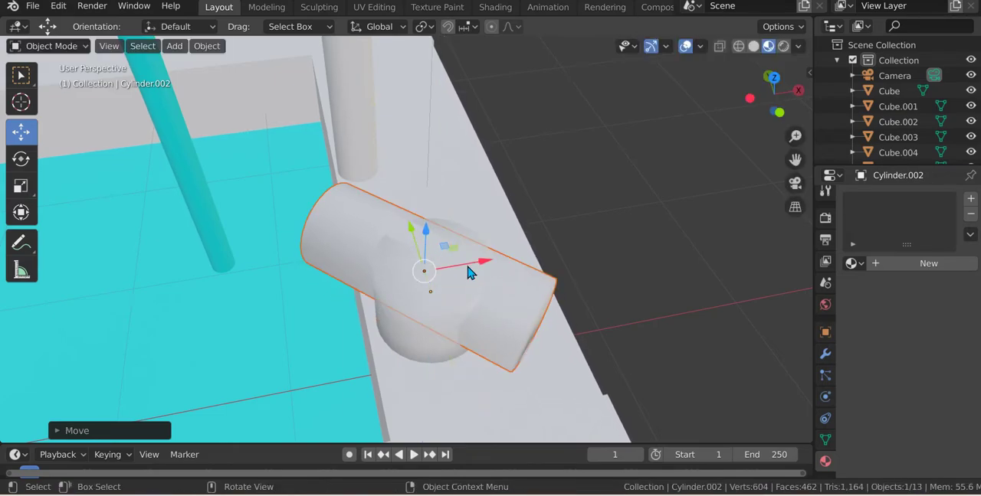
key(g)
key(Escape)
key(g)
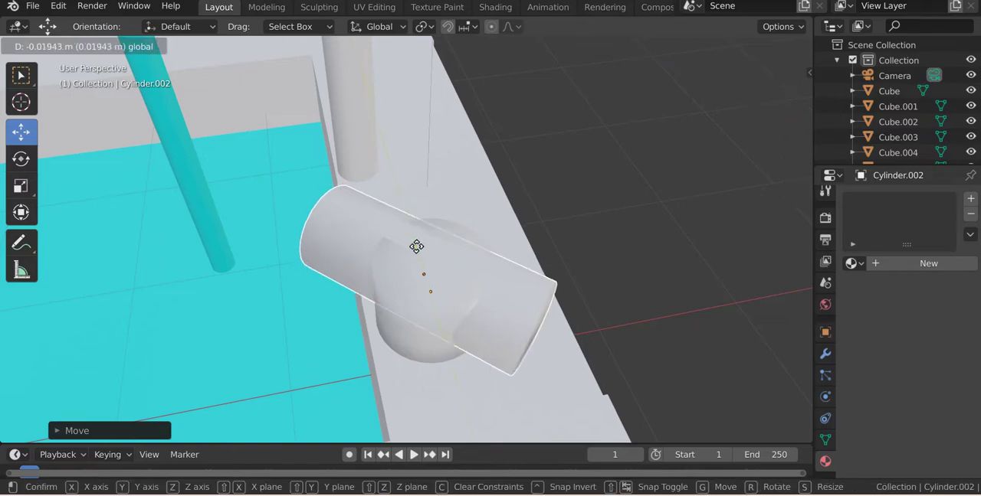
click(491, 239)
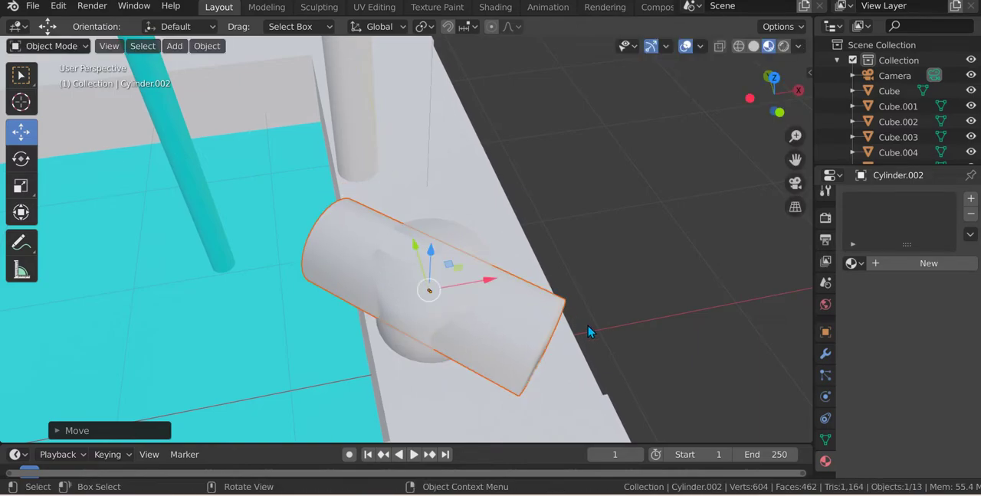
key(s)
click(541, 305)
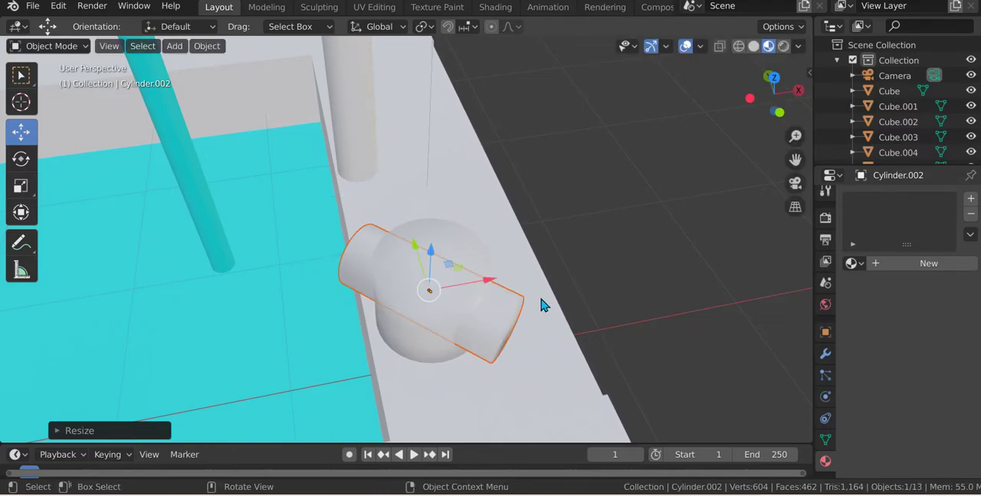
key(g)
click(459, 277)
key(g)
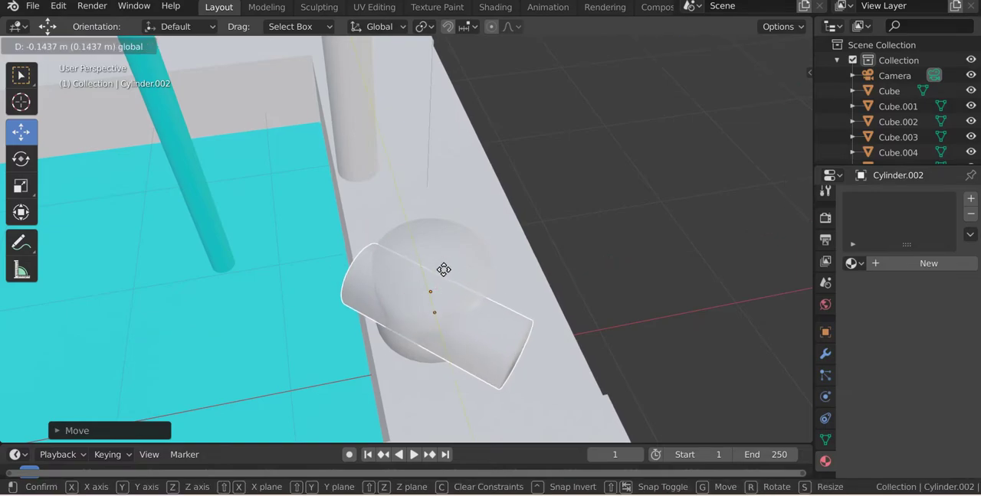
click(499, 373)
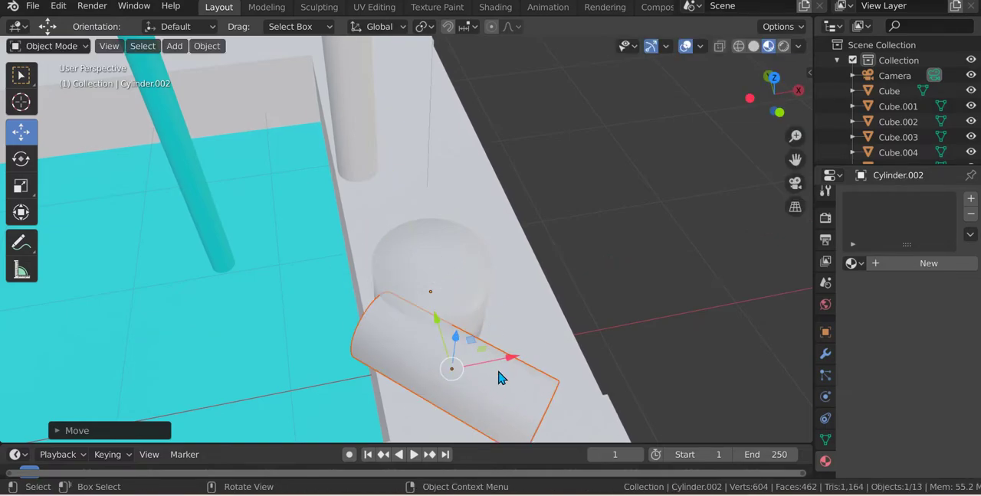
Fit the sideways cylinder against the round base and give the upright cylinder a new material.
key(g)
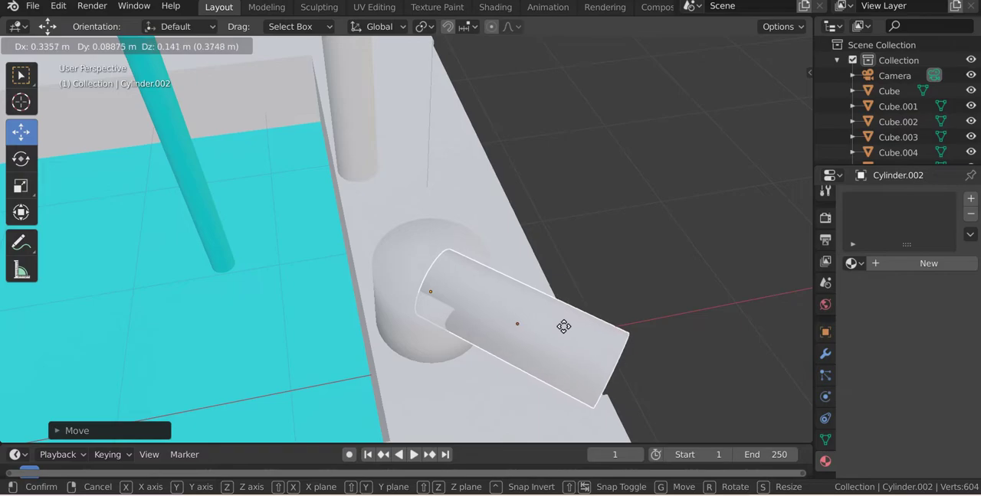
click(564, 325)
middle_drag(534, 302, 472, 251)
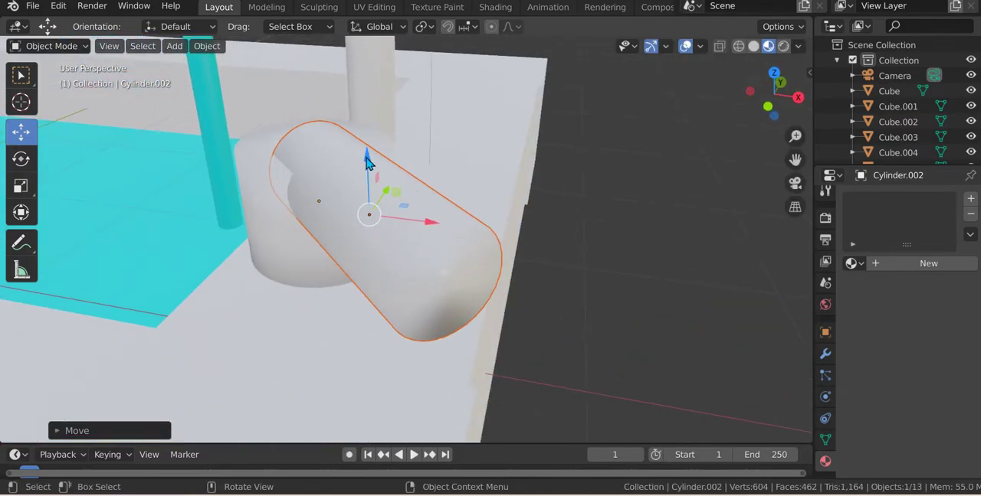
key(g)
click(378, 182)
middle_drag(378, 182, 515, 288)
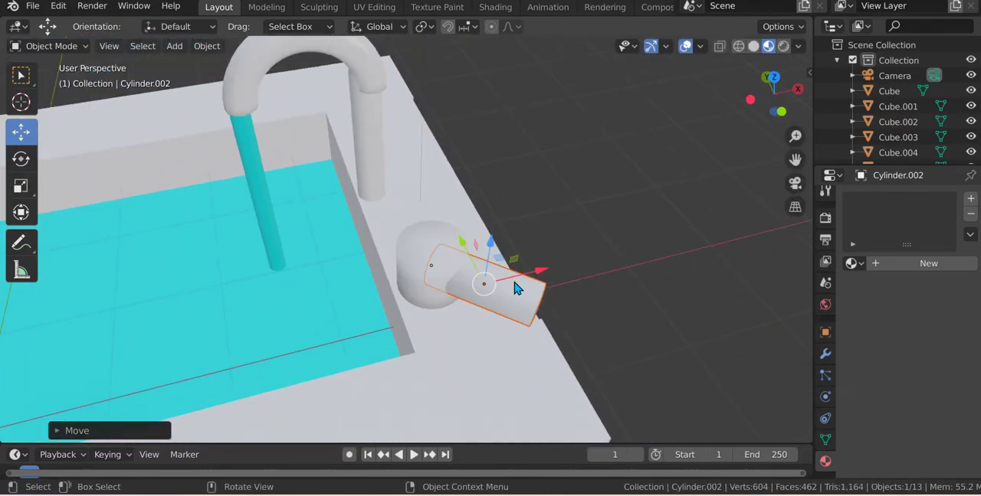
key(g)
click(473, 263)
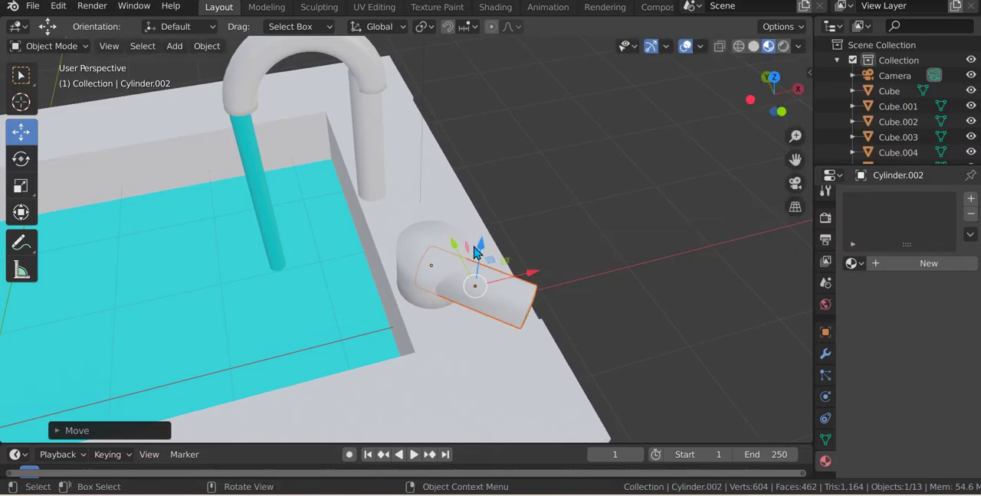
key(g)
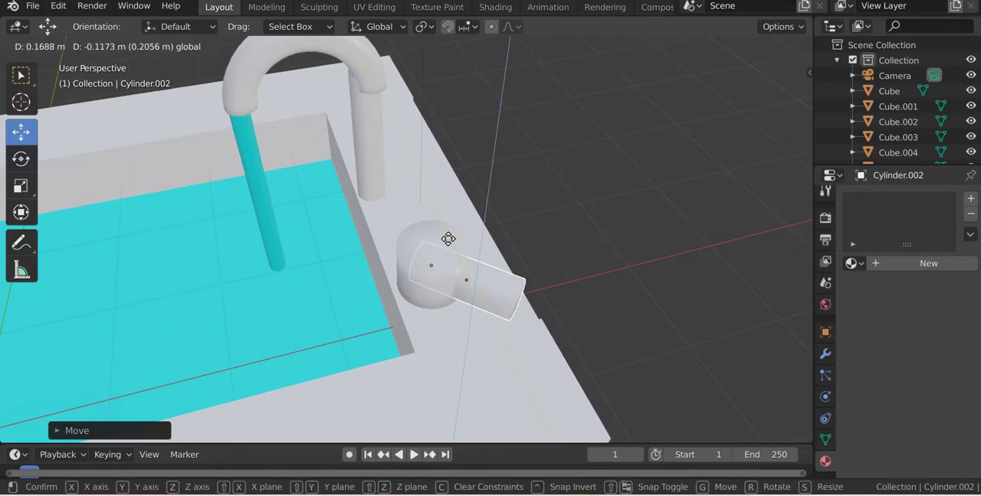
click(448, 239)
scroll(460, 329, up, 2)
scroll(460, 330, up, 2)
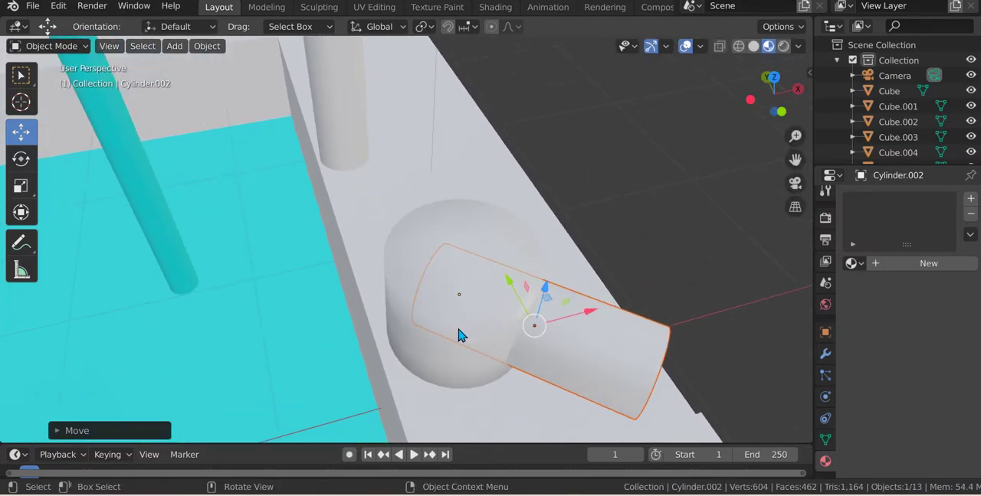
click(901, 265)
click(569, 343)
Give the sideways cylinder a new material, then copy, paste and reposition the duplicate.
click(898, 264)
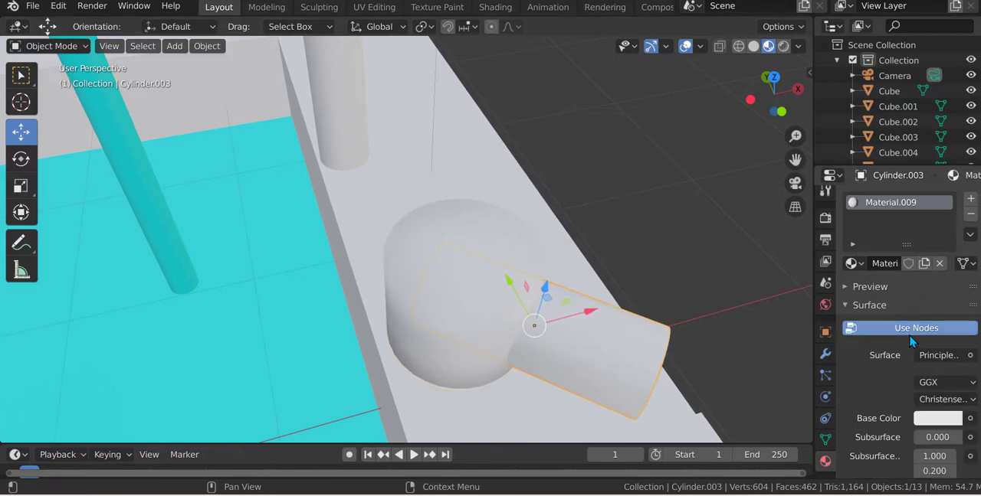
key(ctrl+c)
key(ctrl+v)
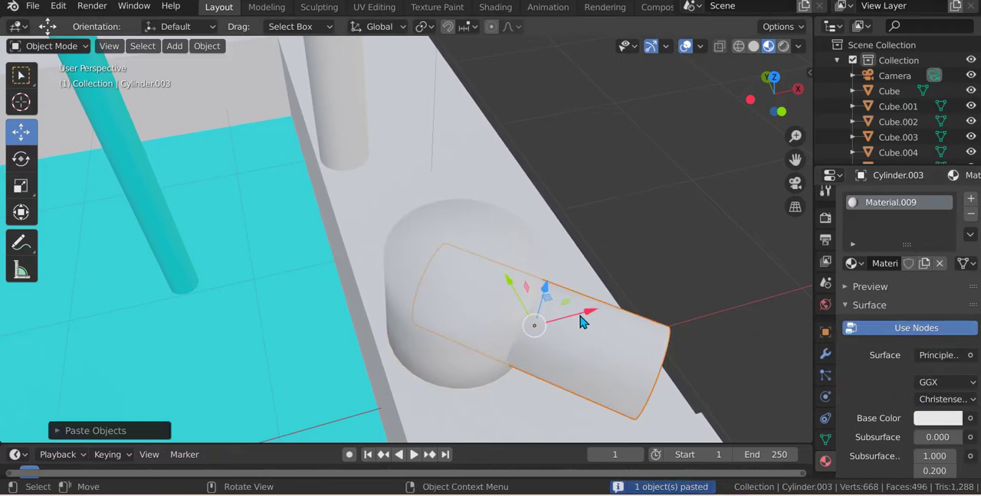
key(g)
click(432, 329)
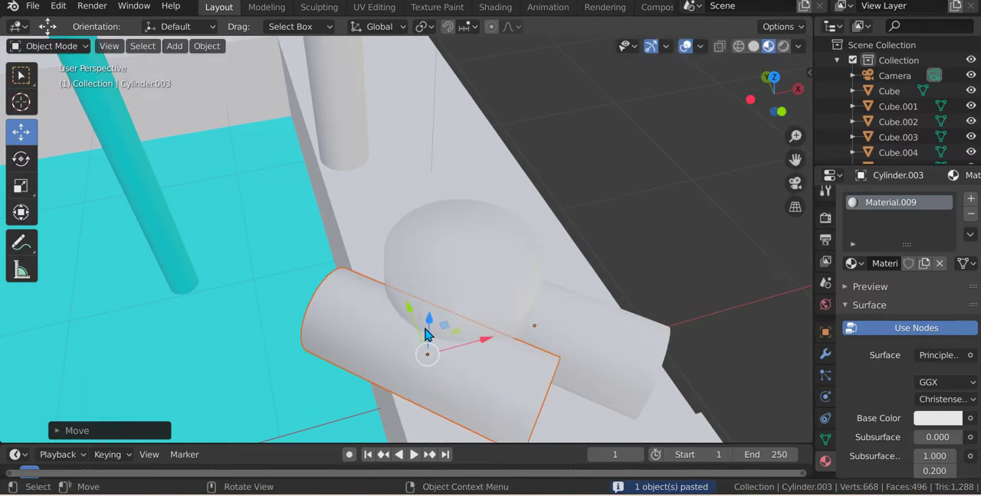
key(g)
click(305, 227)
middle_drag(322, 245, 537, 312)
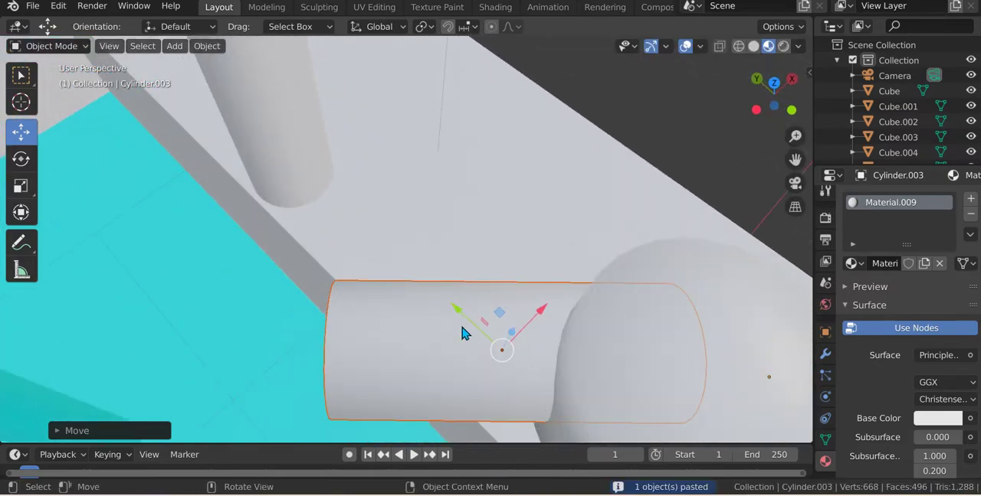
Nudge the cylinder, shrink it twice, and raise it along the vertical axis.
key(g)
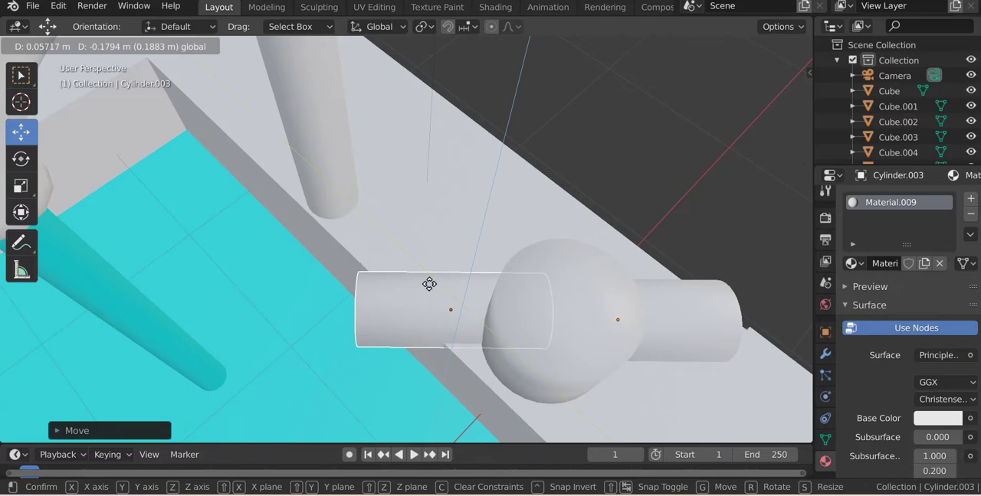
click(430, 288)
middle_drag(432, 291, 560, 307)
scroll(596, 317, down, 2)
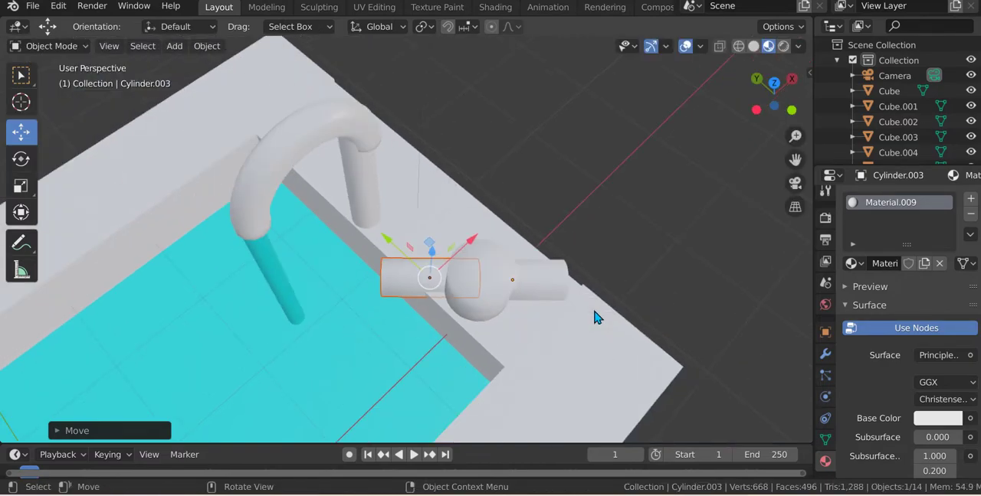
scroll(597, 317, up, 2)
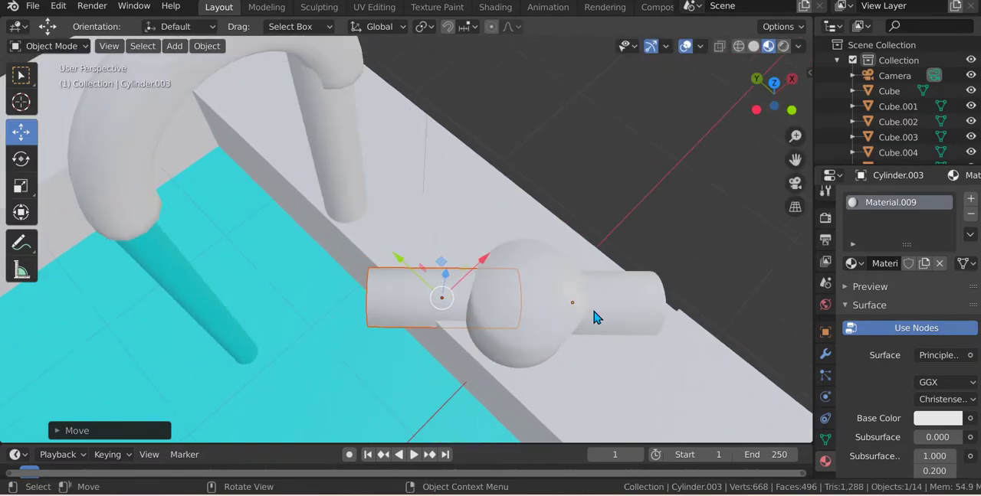
key(s)
click(636, 325)
middle_drag(636, 325, 568, 316)
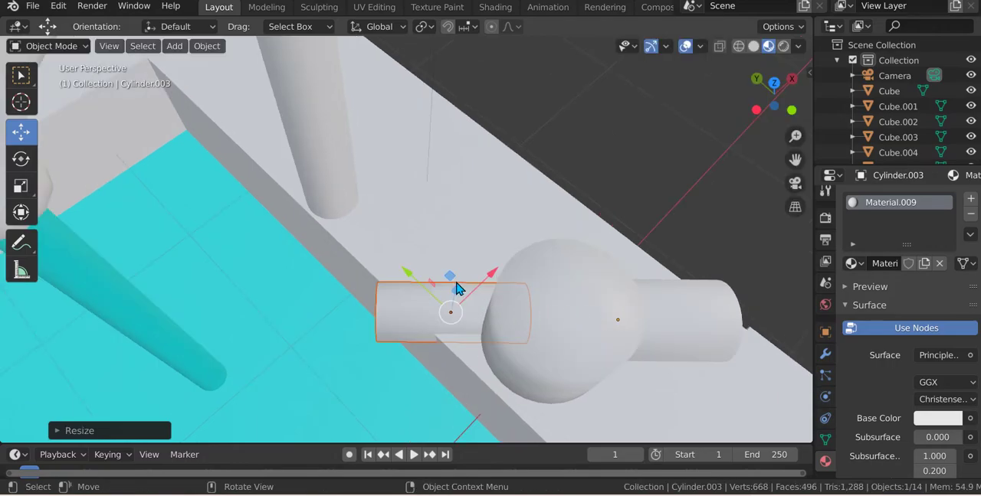
mouse_move(456, 288)
middle_down()
mouse_move(491, 324)
mouse_move(504, 242)
middle_up()
drag(491, 148, 498, 88)
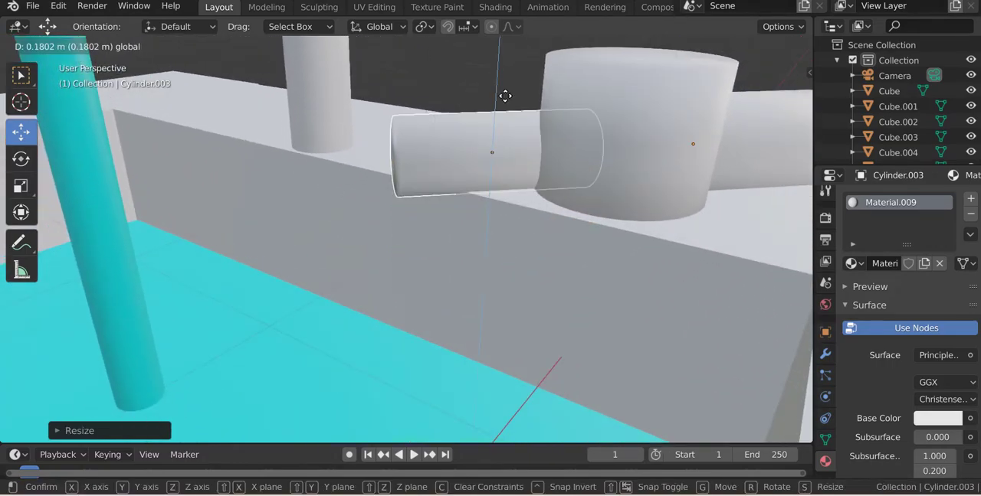
key(s)
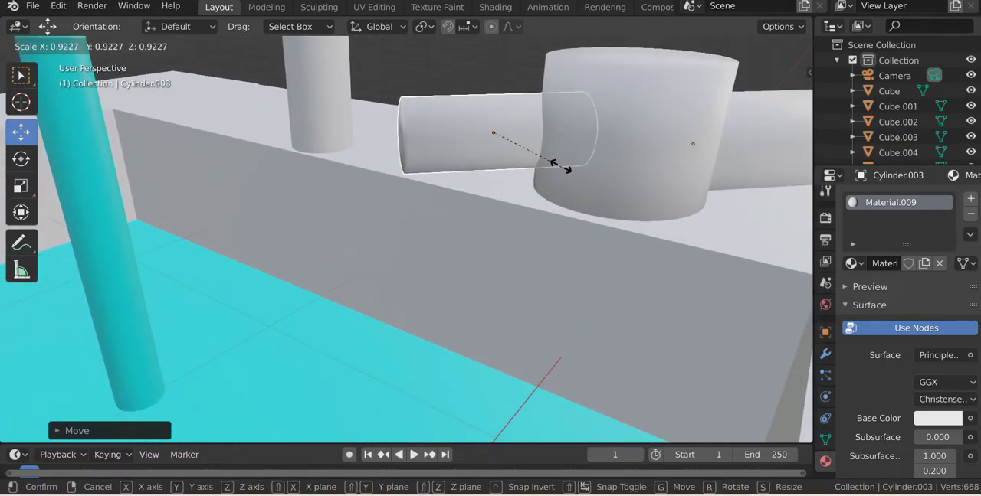
click(542, 158)
Move the cylinder into the knob, then shrink and lift it after checking several angles.
mouse_move(525, 115)
middle_down()
mouse_move(613, 171)
mouse_move(600, 173)
middle_up()
drag(580, 166, 599, 170)
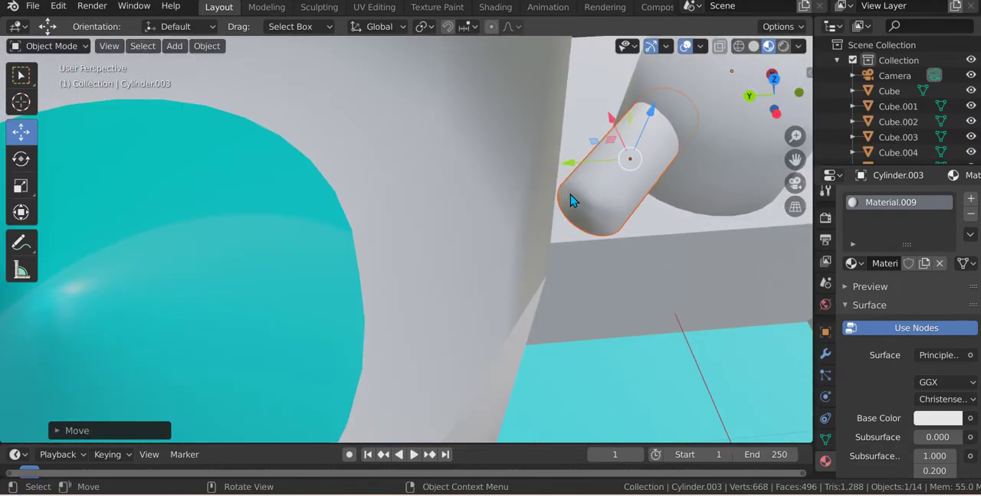
scroll(571, 201, down, 3)
mouse_move(496, 187)
middle_down()
mouse_move(547, 235)
mouse_move(426, 213)
middle_up()
click(626, 123)
scroll(622, 146, up, 2)
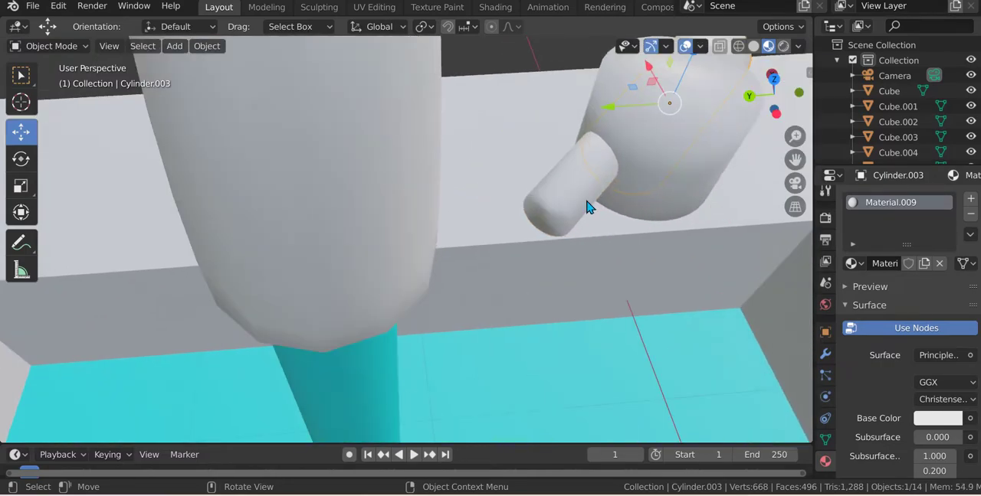
scroll(621, 153, down, 5)
middle_drag(620, 157, 619, 163)
scroll(575, 230, up, 4)
mouse_move(530, 296)
middle_down()
mouse_move(399, 284)
mouse_move(450, 246)
middle_up()
scroll(404, 276, up, 2)
mouse_move(470, 135)
middle_down()
mouse_move(466, 186)
mouse_move(401, 271)
mouse_move(408, 222)
middle_up()
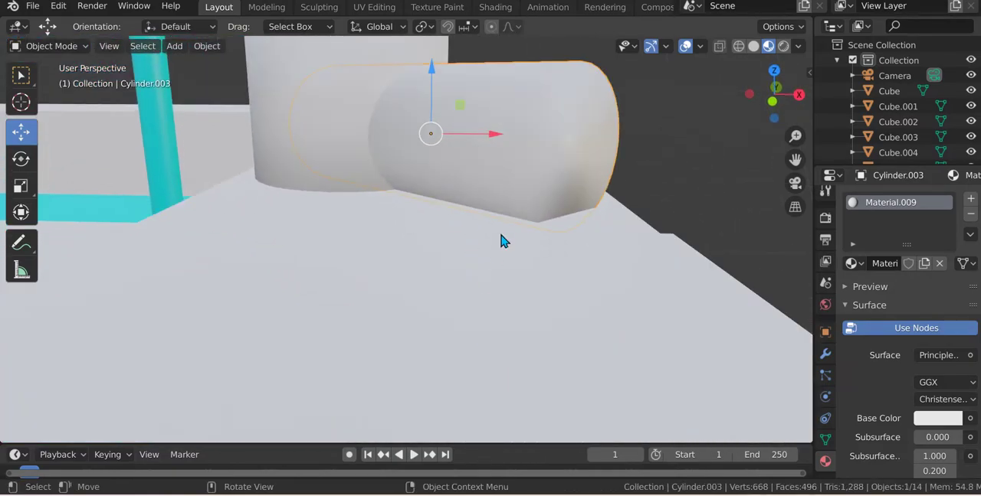
key(s)
click(454, 173)
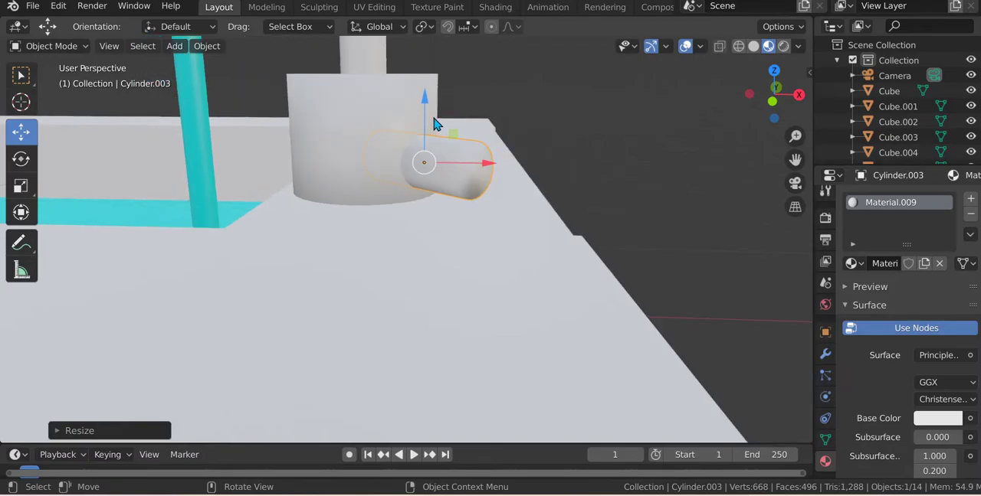
drag(425, 104, 428, 74)
middle_drag(429, 75, 500, 146)
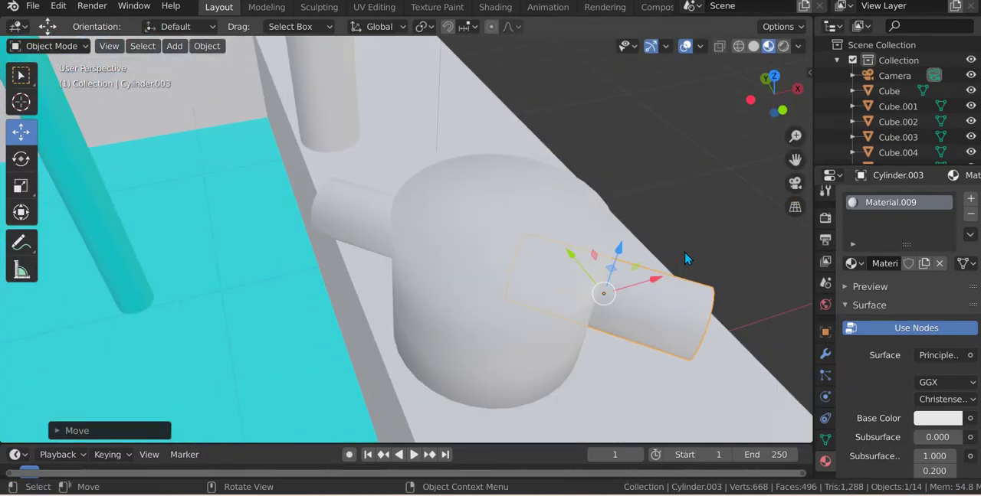
Paste a copy of the arm cylinder, turn it 90° and slide it along X.
key(ctrl+c)
key(ctrl+v)
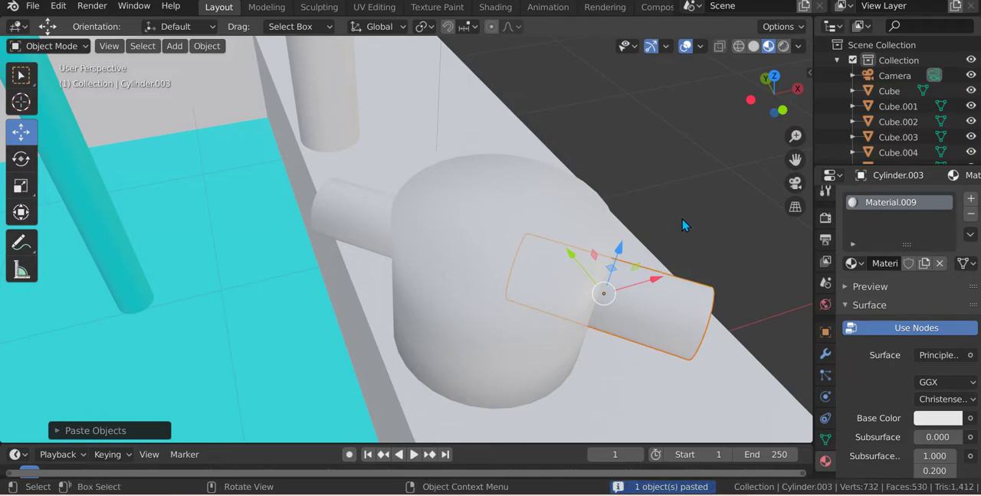
text(rz9)
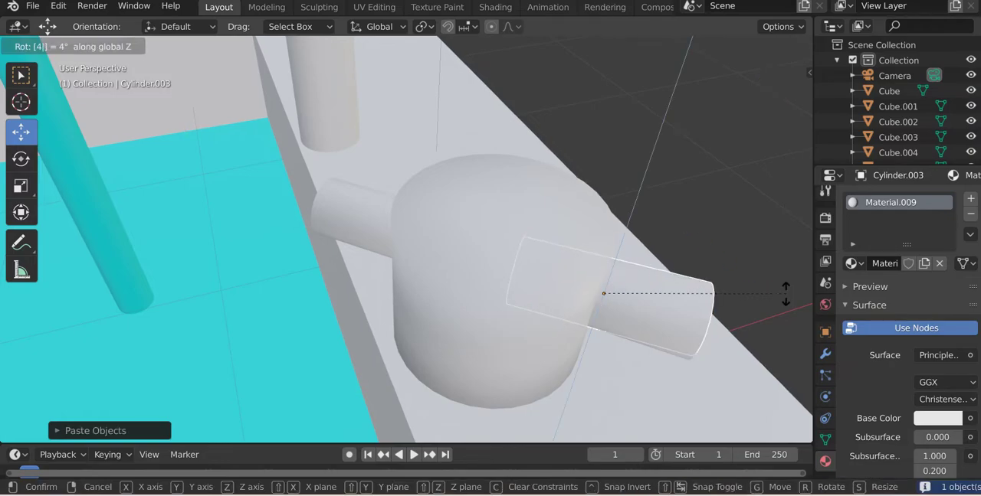
text(0)
key(Return)
key(g)
key(x)
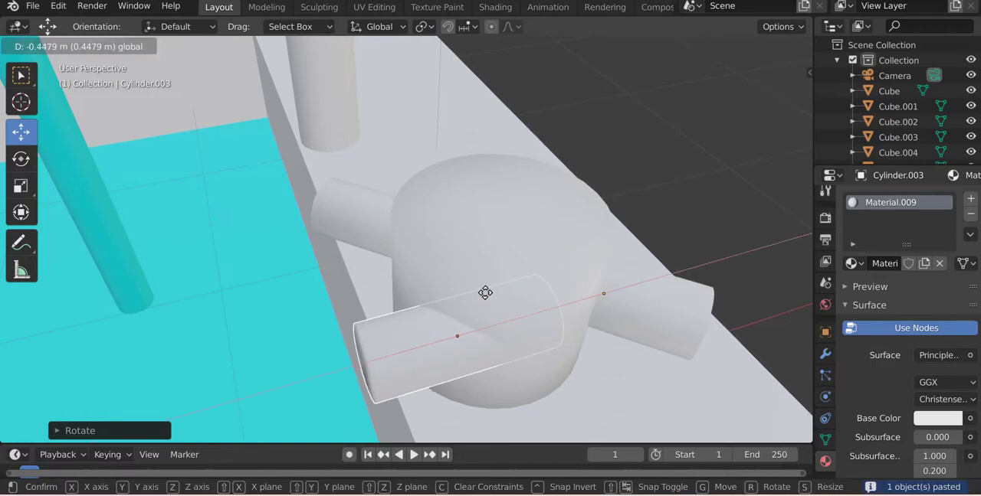
click(484, 346)
text(r)
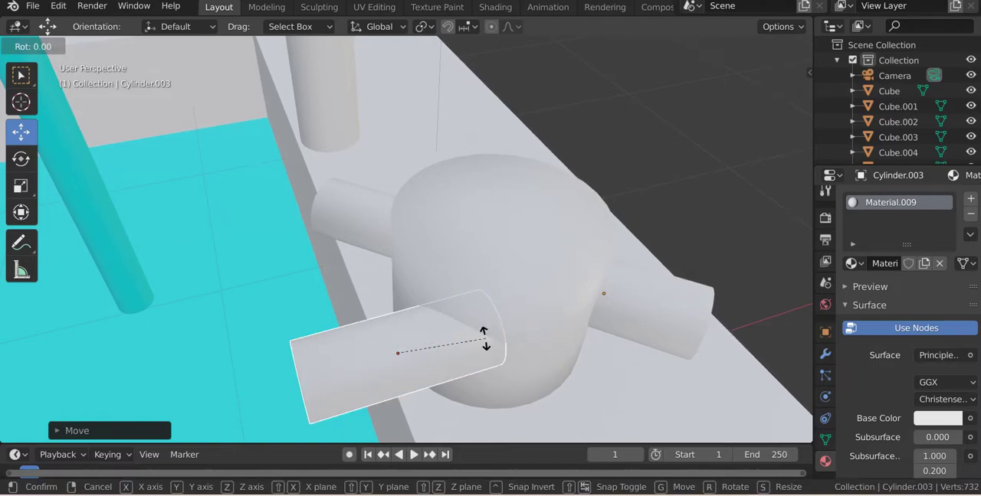
text(z90)
Turn another arm 90° and fit it into the near side of the knob.
key(Return)
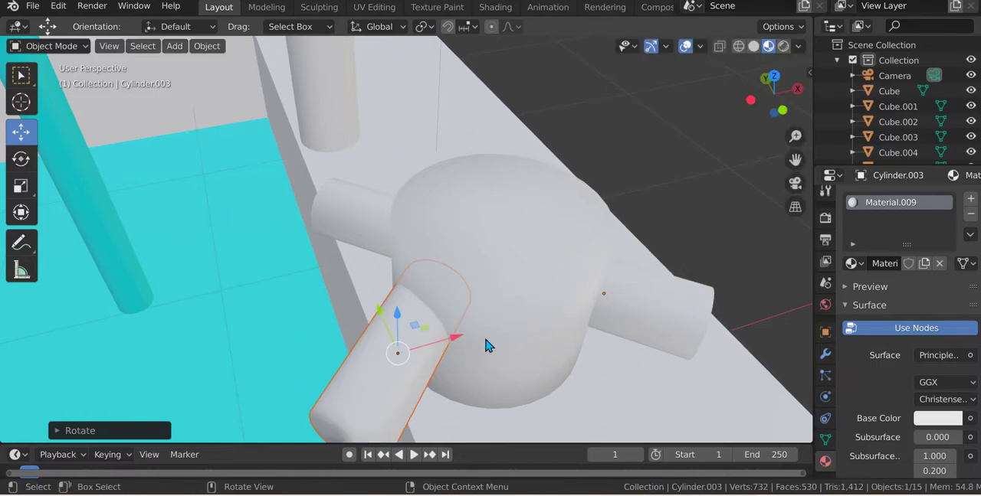
drag(439, 344, 491, 322)
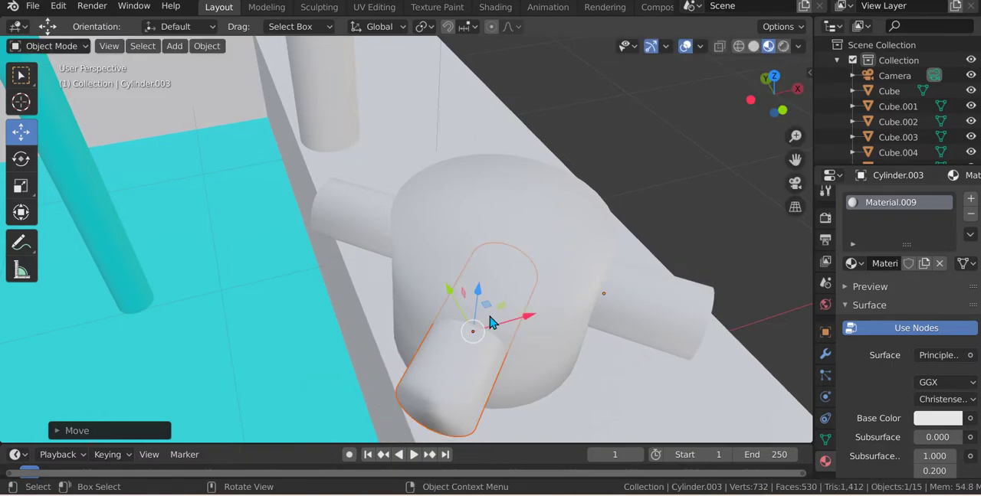
mouse_move(454, 298)
mouse_down()
mouse_move(524, 380)
mouse_move(447, 355)
mouse_up()
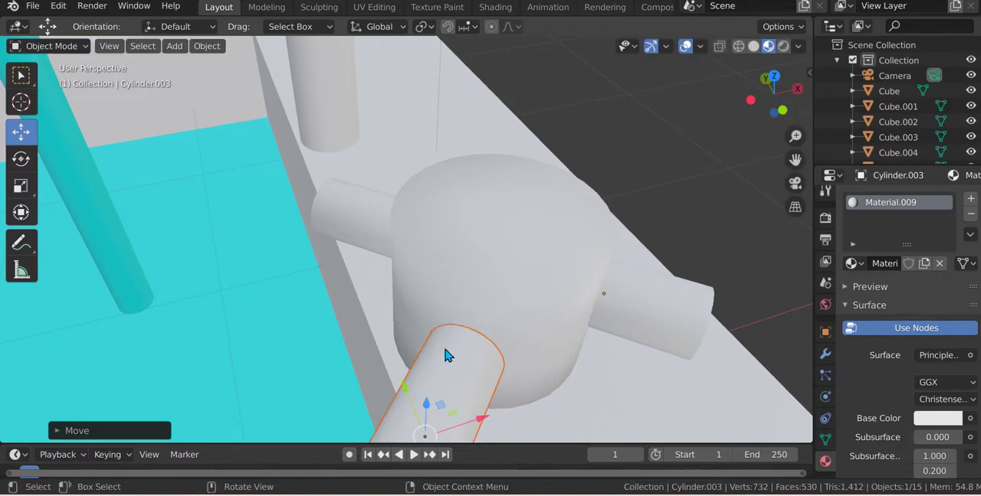
drag(407, 410, 456, 383)
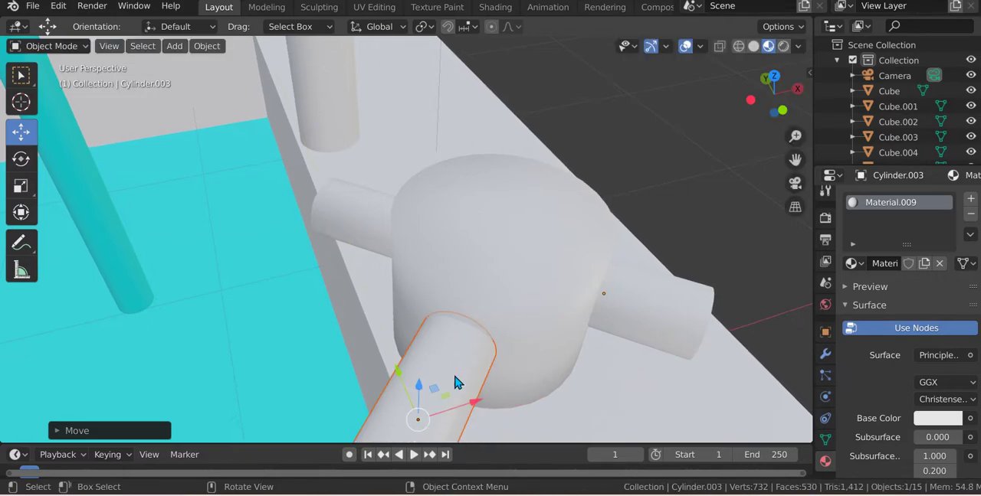
click(475, 398)
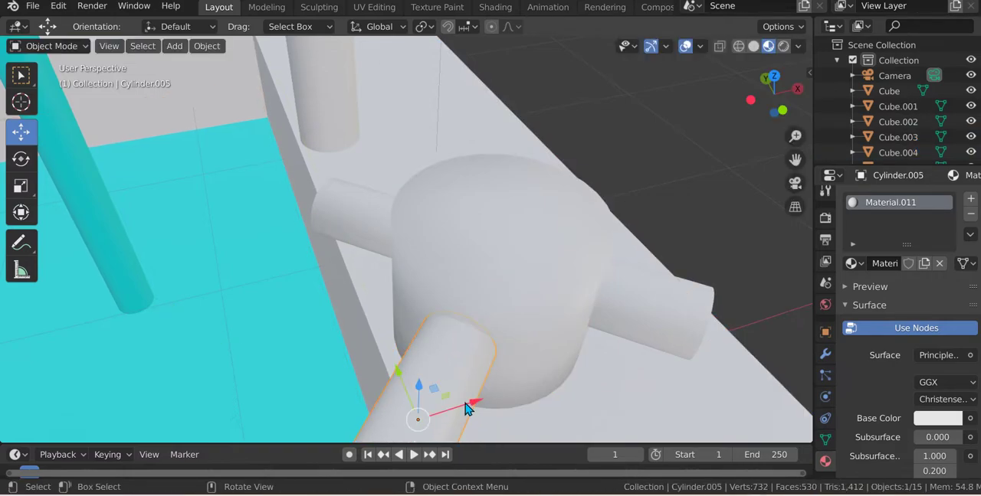
drag(498, 425, 501, 407)
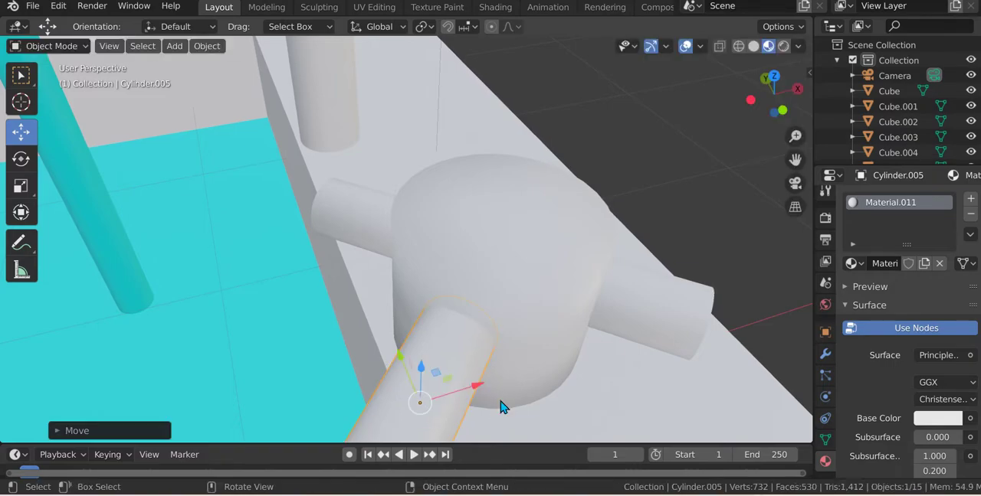
scroll(497, 394, down, 2)
mouse_move(496, 395)
middle_down()
mouse_move(529, 437)
mouse_move(532, 357)
mouse_move(550, 360)
middle_up()
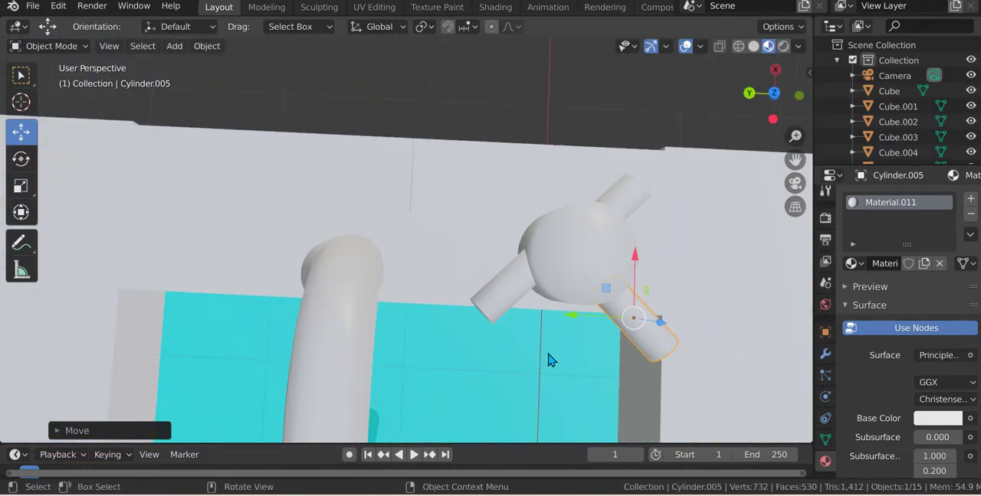
drag(664, 370, 646, 348)
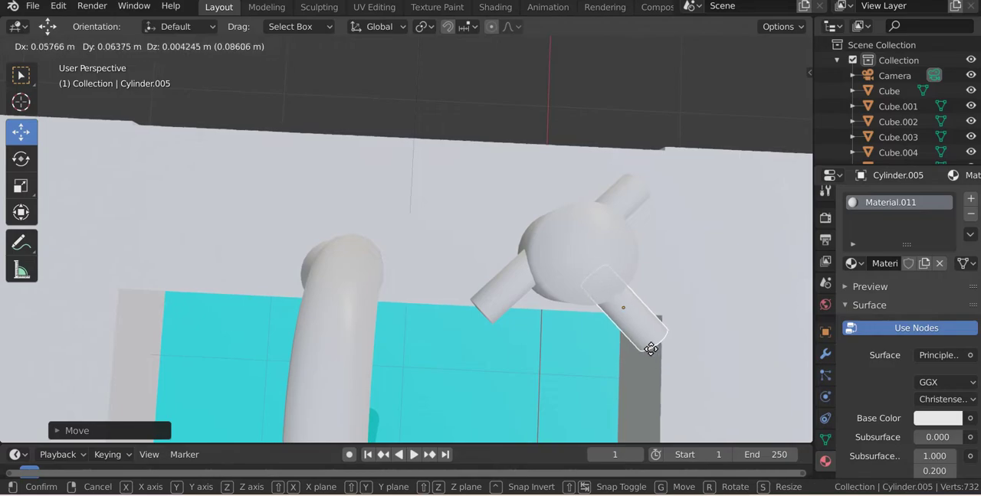
Paste one more arm and position it on the upper side of the knob.
key(ctrl+v)
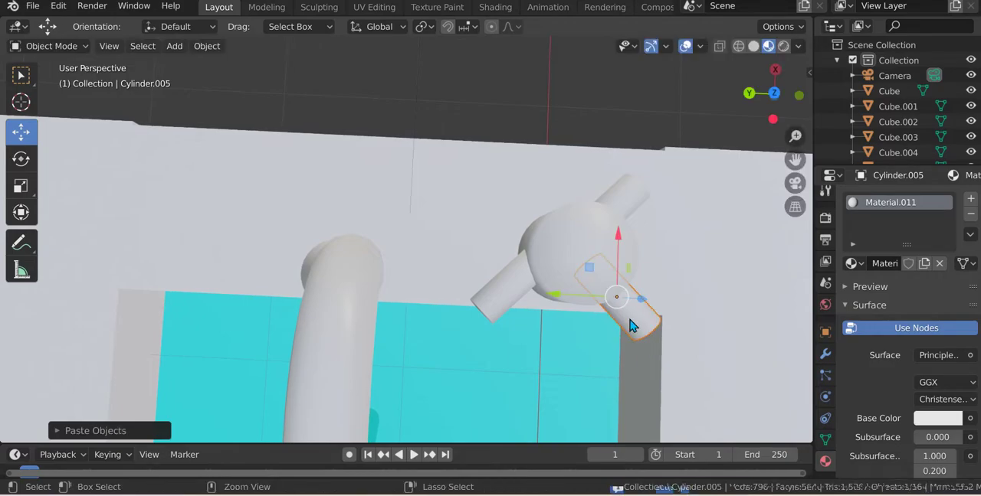
mouse_move(619, 249)
mouse_down()
mouse_move(618, 196)
mouse_move(523, 202)
mouse_move(548, 165)
mouse_up()
key(Escape)
mouse_move(533, 194)
mouse_down()
mouse_move(494, 177)
mouse_move(505, 190)
mouse_up()
drag(513, 143, 508, 176)
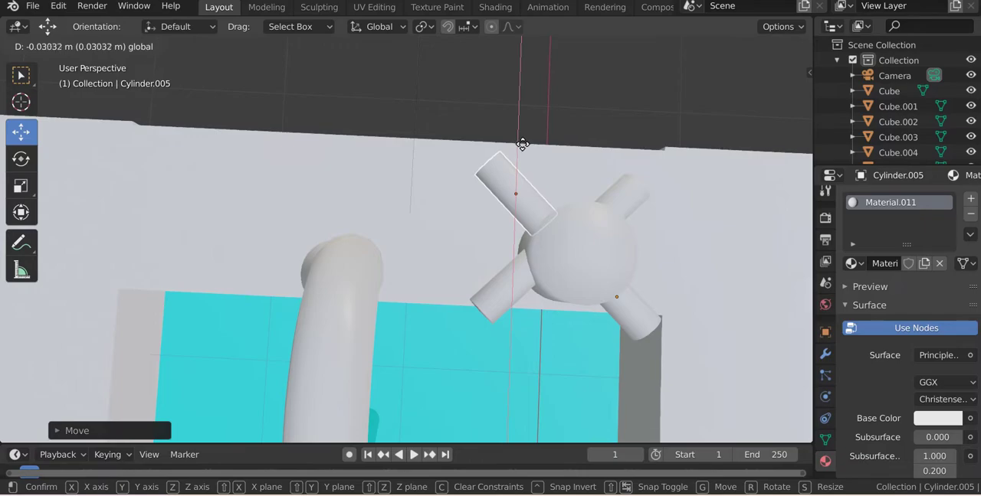
drag(475, 201, 498, 207)
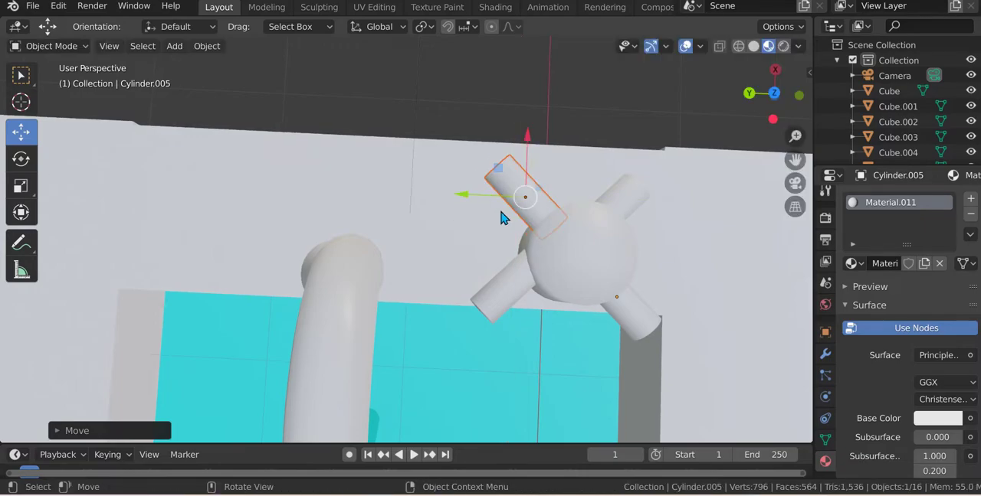
scroll(449, 176, up, 2)
scroll(484, 172, up, 5)
scroll(484, 173, up, 2)
scroll(437, 240, down, 5)
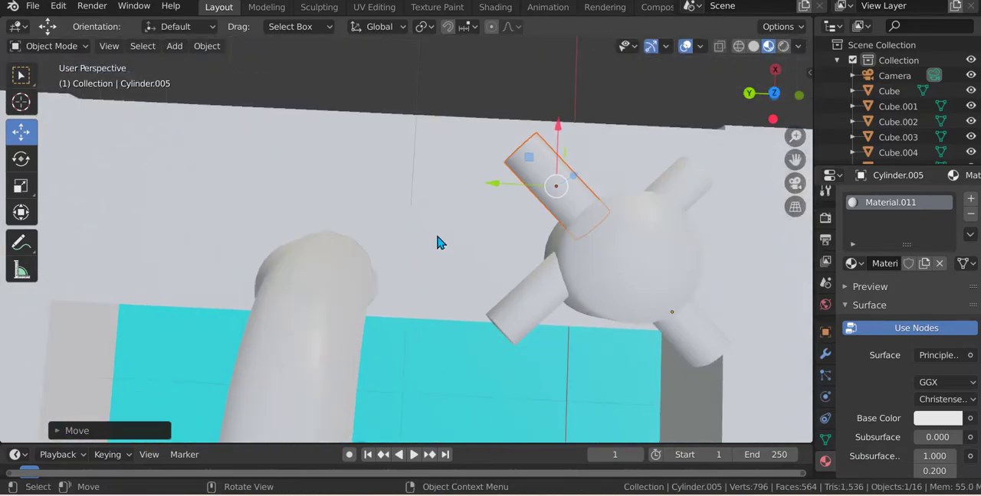
mouse_move(437, 241)
middle_down()
mouse_move(476, 223)
mouse_move(521, 263)
middle_up()
Paste a copy of the knob body, scale it down and raise it along Z.
click(506, 285)
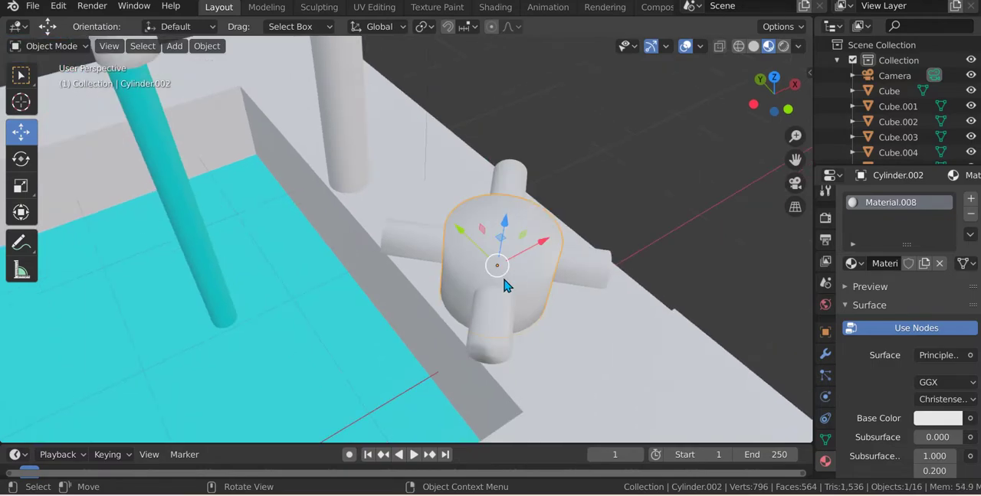
key(ctrl+c)
key(ctrl+v)
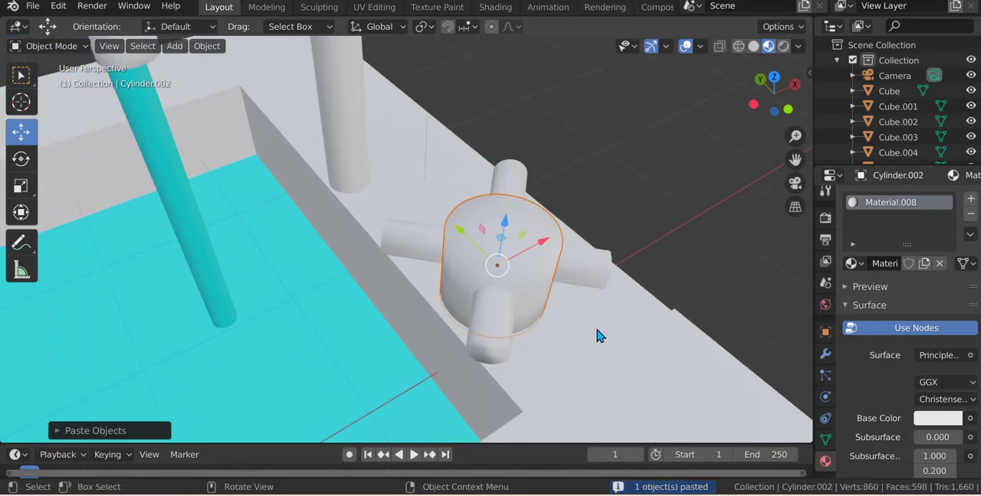
key(s)
click(538, 315)
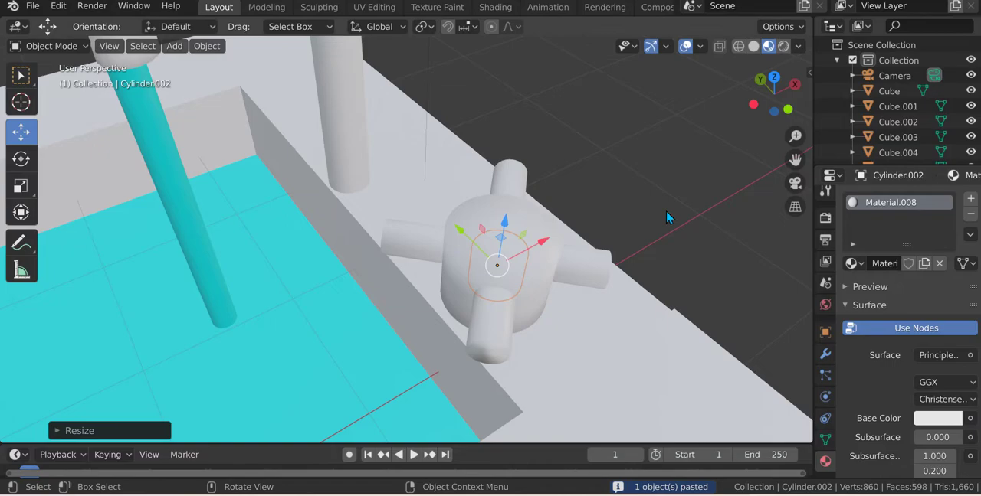
key(g)
key(z)
click(511, 157)
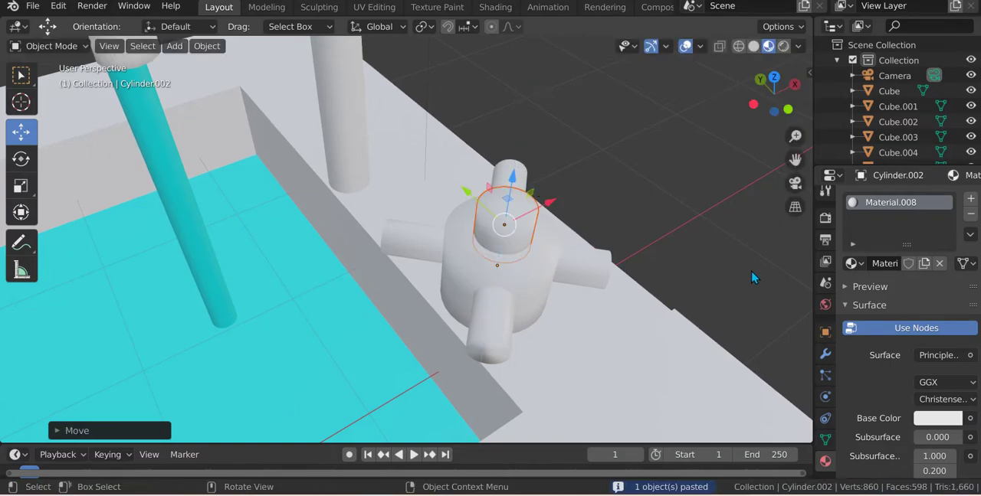
Give the small cylinder on top of the knob a deep blue Base Color.
click(936, 418)
click(923, 228)
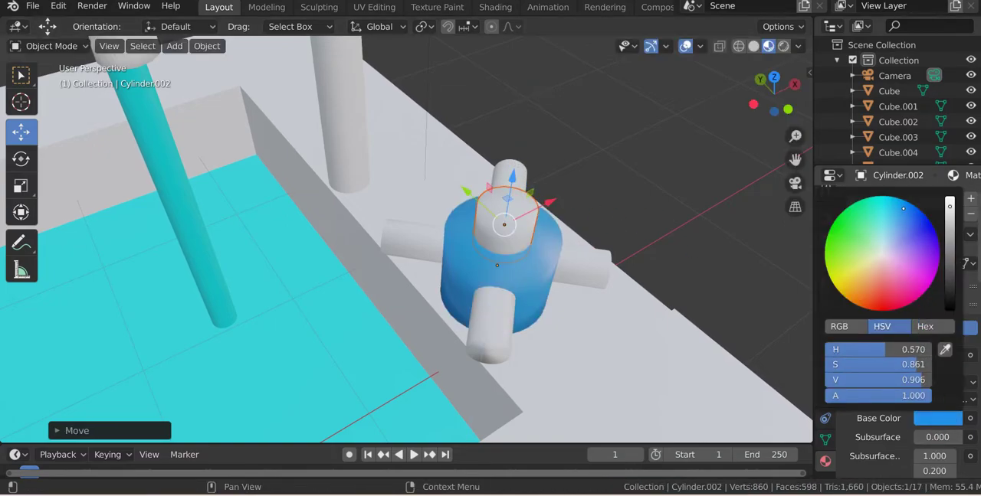
key(ctrl+z)
key(ctrl+z)
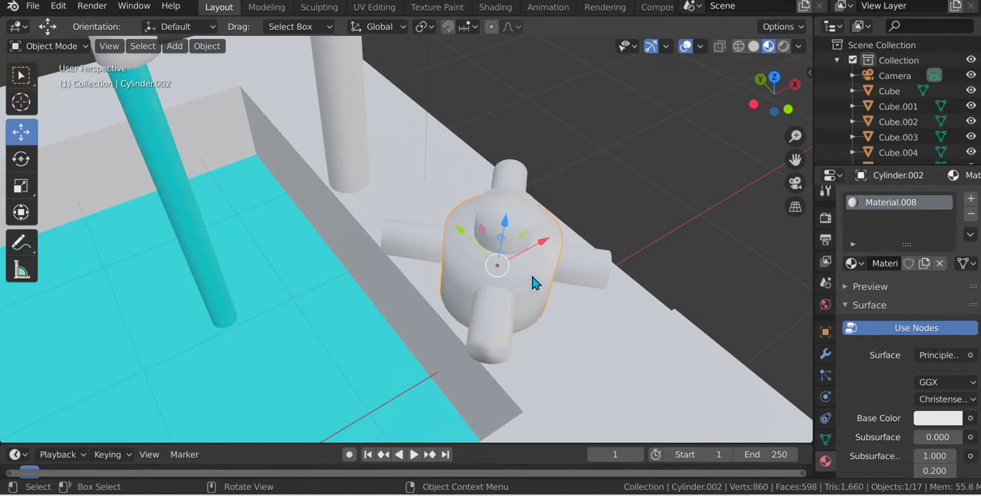
click(512, 227)
key(Tab)
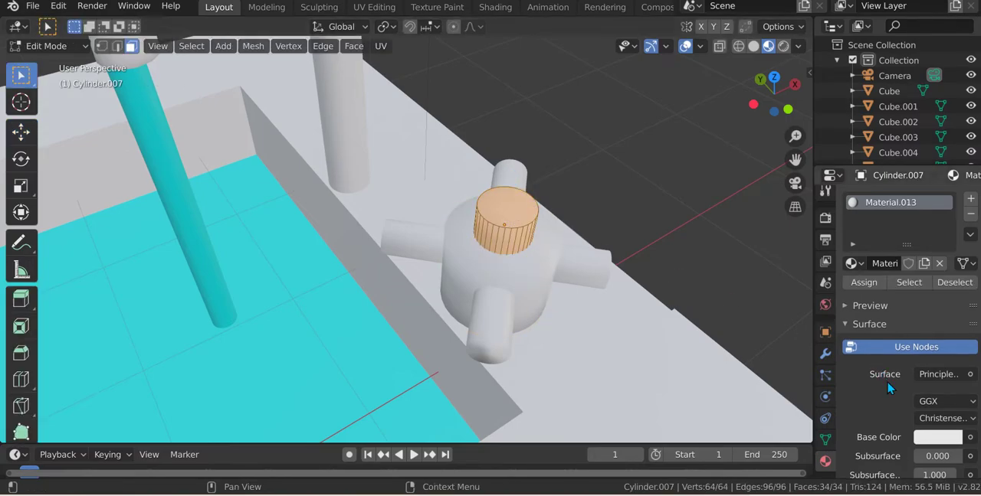
click(934, 441)
click(895, 226)
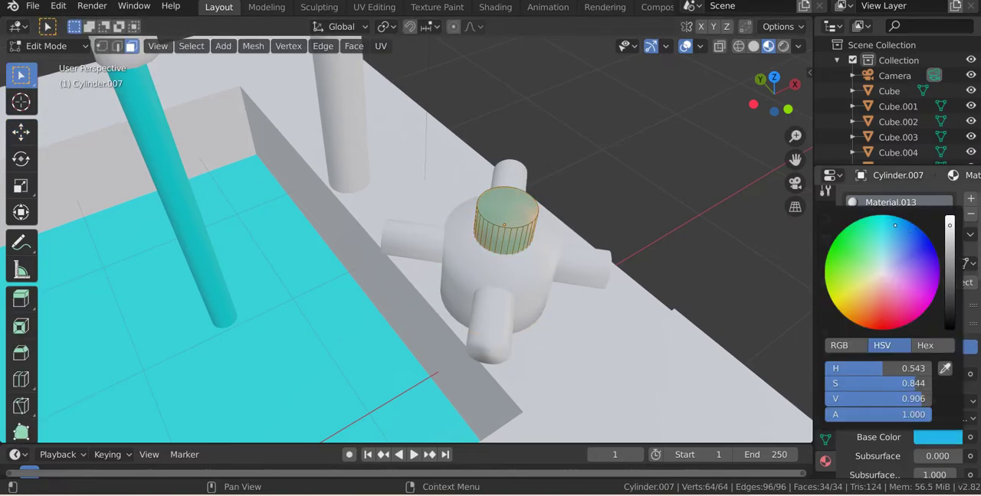
key(Tab)
scroll(843, 393, down, 1)
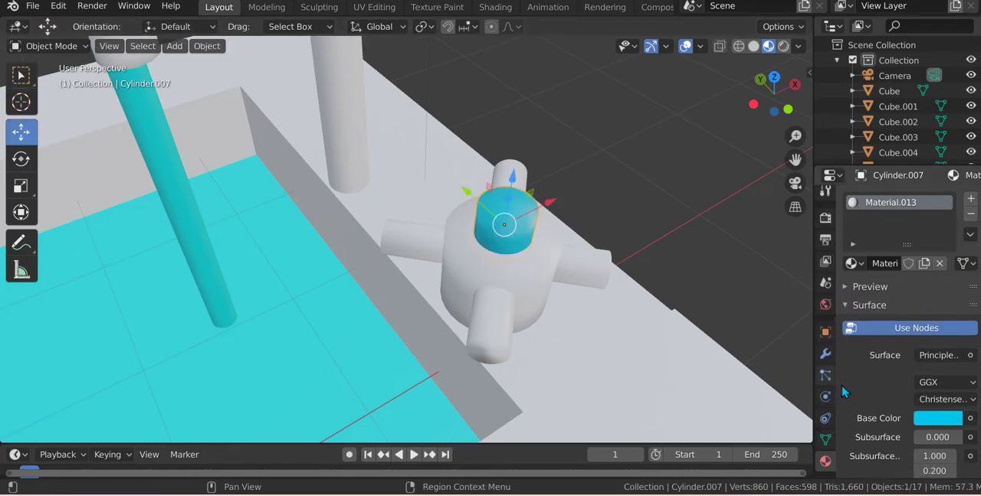
click(928, 426)
click(920, 210)
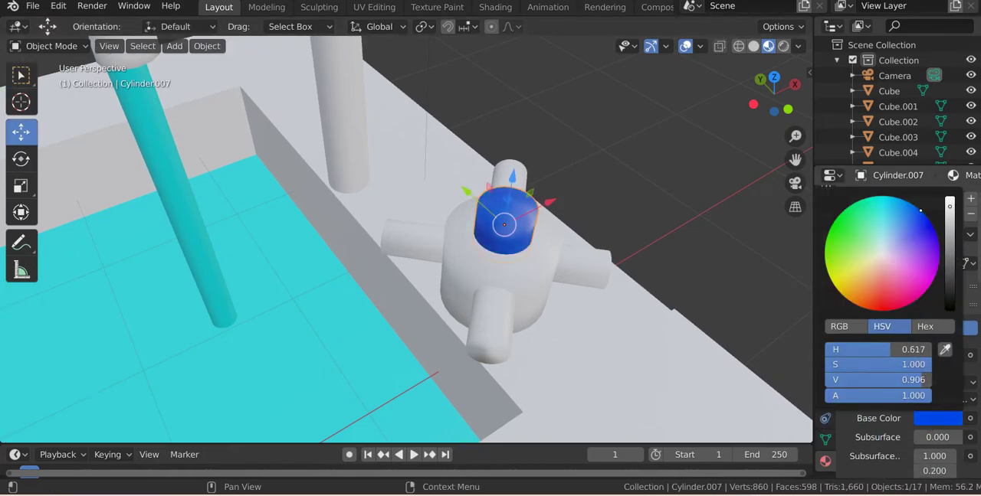
scroll(517, 281, up, 2)
Flatten the blue cylinder along Z and lower it onto the knob as a disc.
key(s)
key(z)
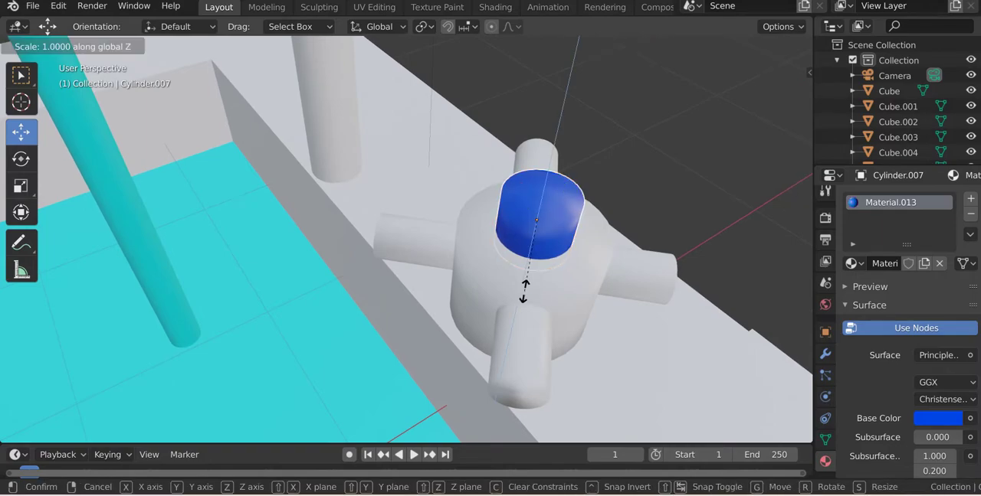
click(526, 232)
scroll(580, 278, up, 2)
scroll(551, 228, up, 2)
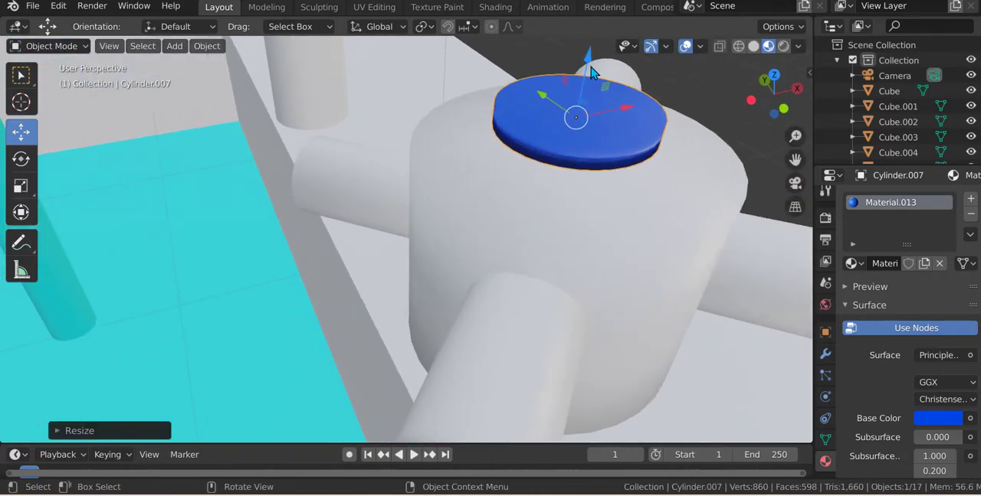
key(g)
key(z)
click(608, 103)
middle_drag(607, 104, 587, 227)
scroll(588, 230, down, 3)
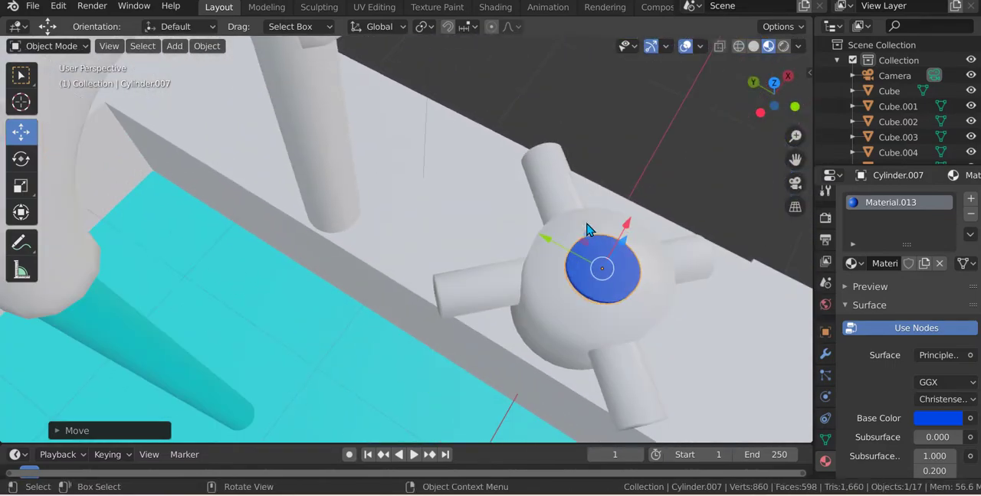
Nudge the knob's upper arm into its final position.
click(539, 201)
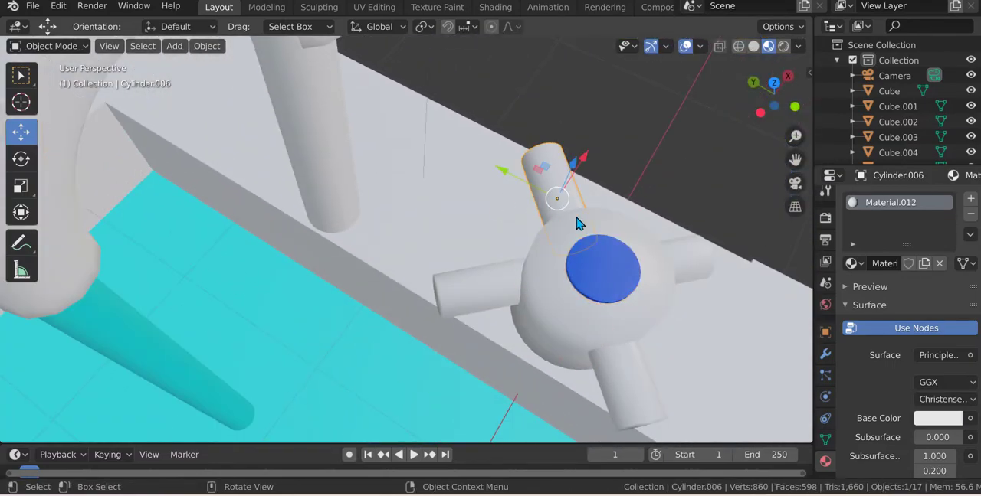
drag(585, 165, 569, 177)
key(g)
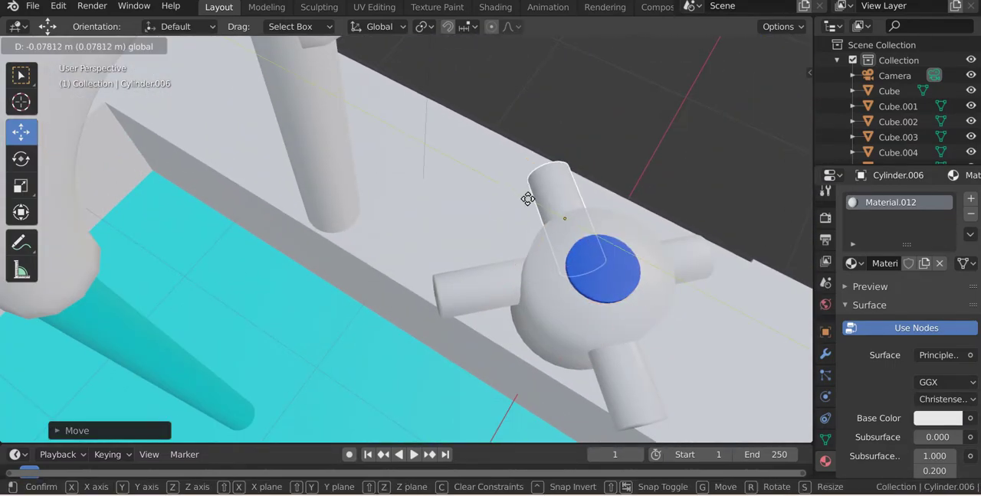
click(530, 199)
key(g)
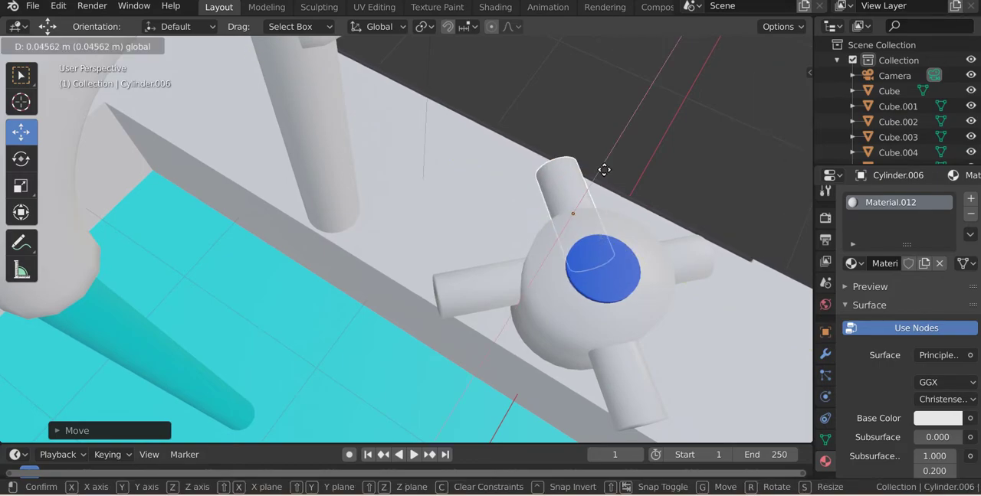
click(576, 207)
key(g)
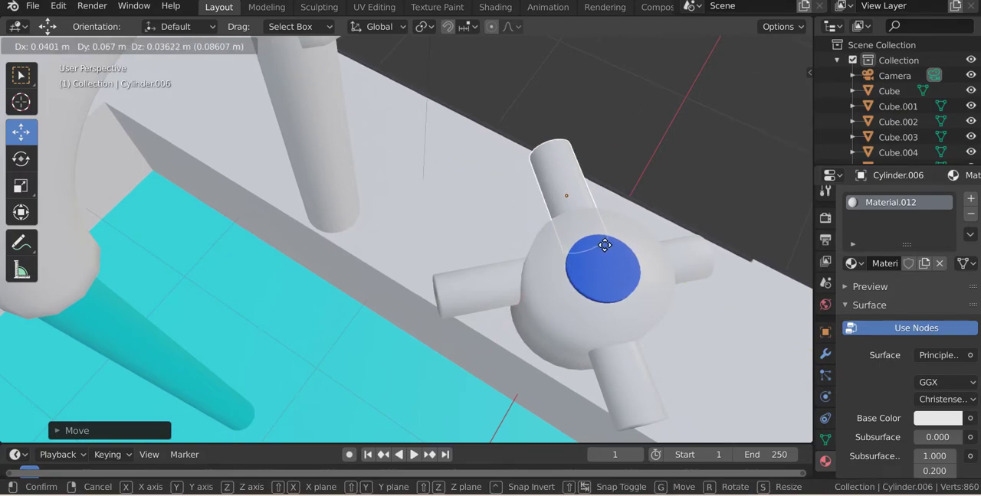
click(605, 259)
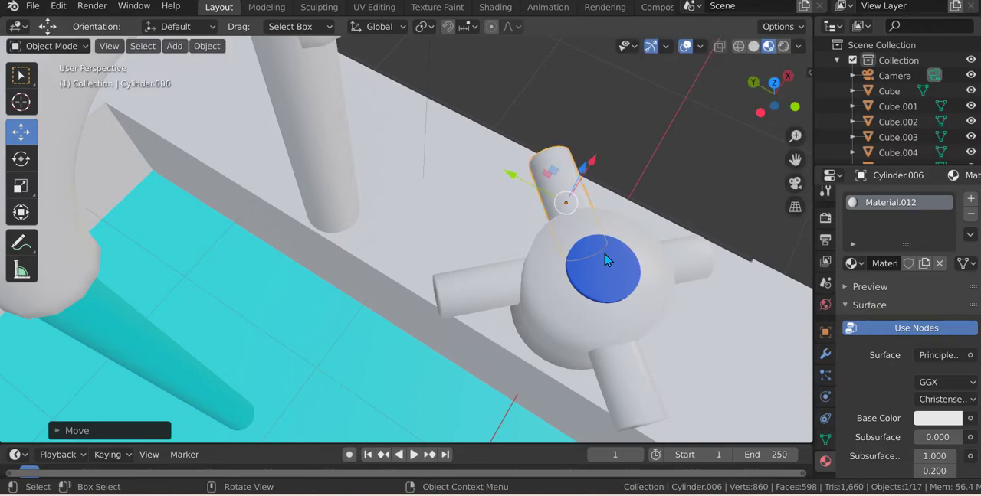
click(580, 321)
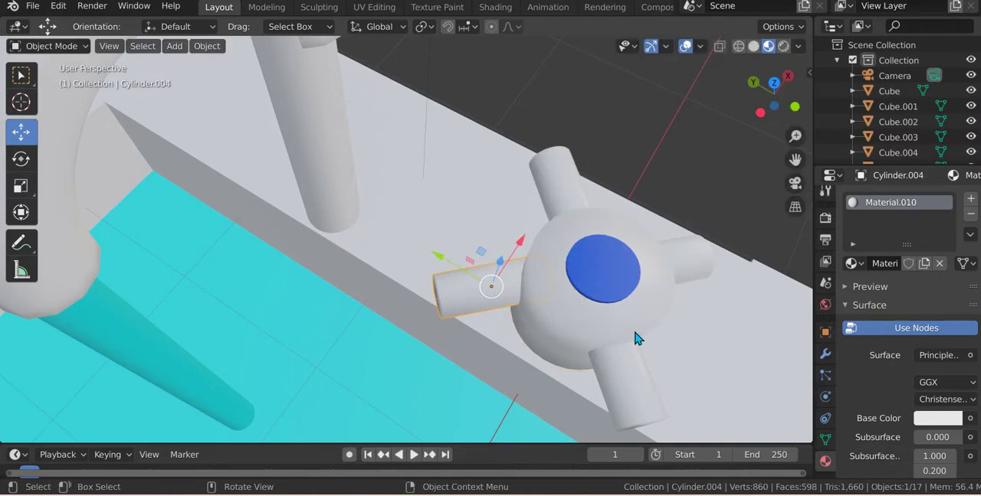
Shift-select the knob body, its four arms and the blue disc together.
click(571, 201)
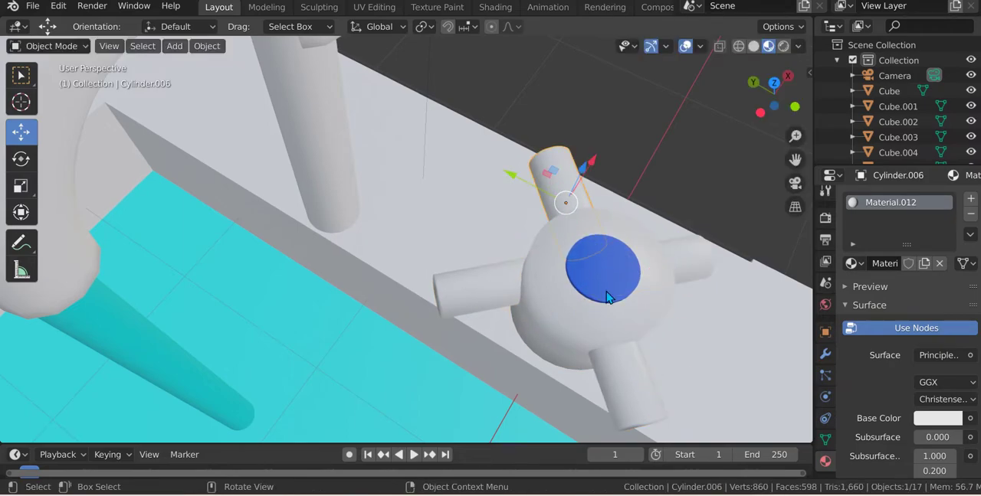
shift+click(580, 299)
shift+click(685, 269)
shift+click(682, 303)
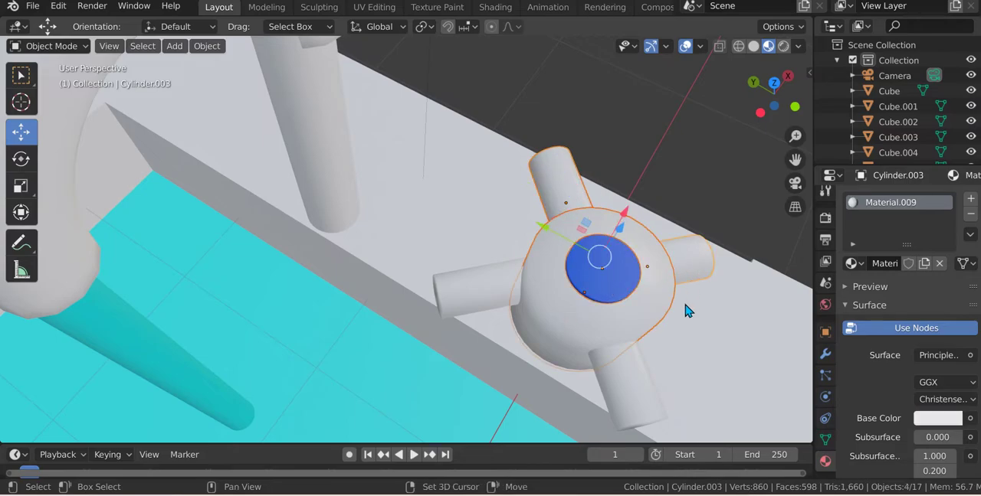
shift+click(609, 365)
shift+click(471, 290)
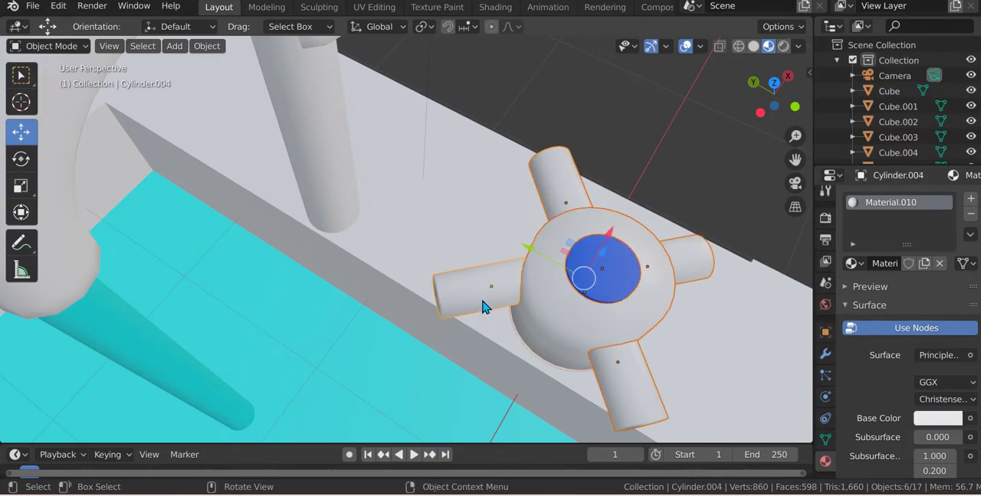
scroll(603, 237, up, 2)
scroll(639, 164, down, 5)
key(alt+a)
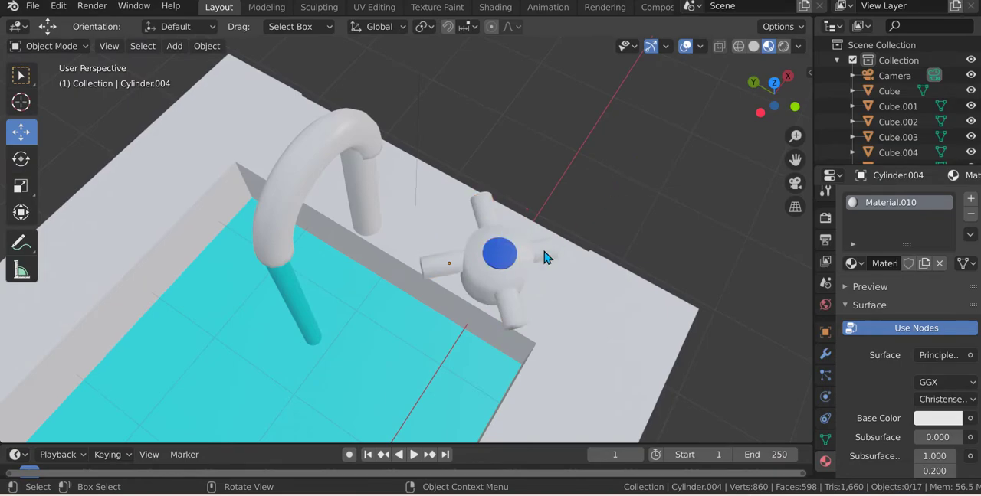
scroll(547, 256, up, 3)
shift+click(490, 292)
shift+click(617, 375)
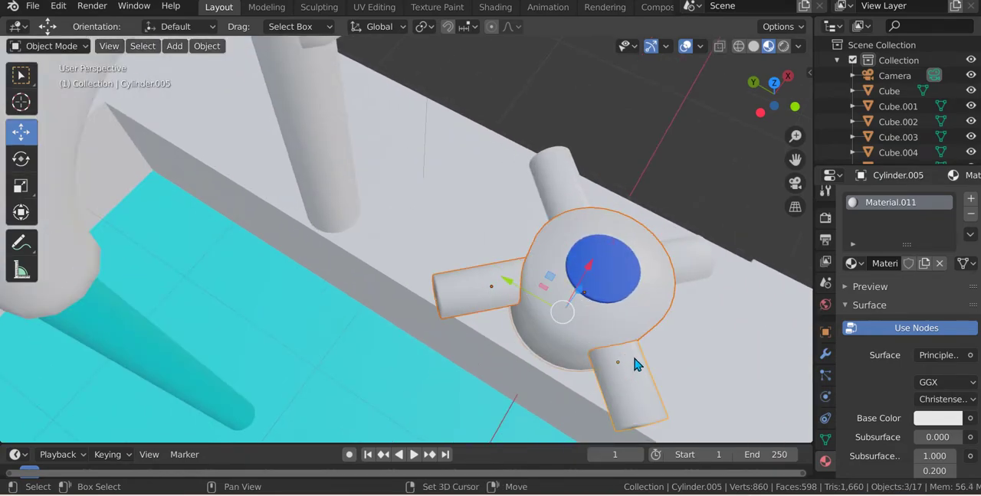
shift+click(617, 274)
shift+click(567, 179)
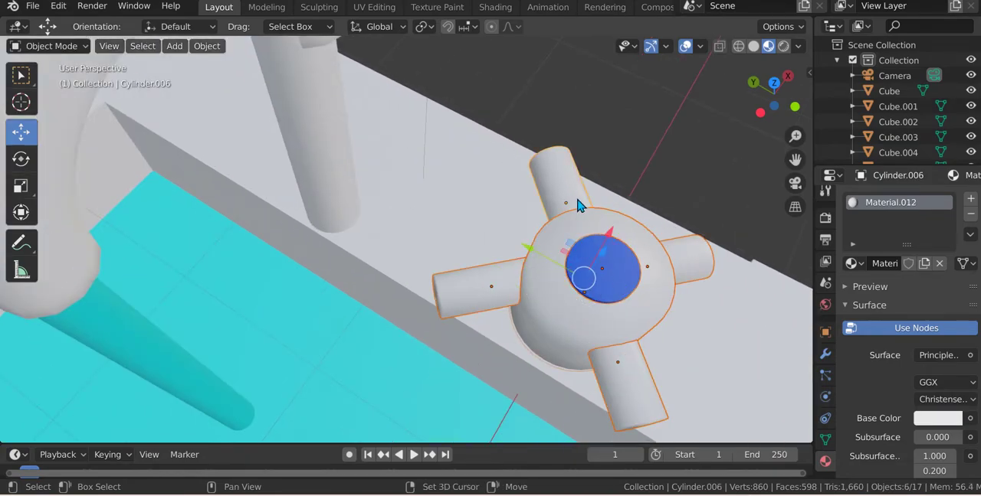
scroll(582, 230, down, 3)
middle_drag(582, 230, 584, 237)
Paste a duplicate of the six knob parts and slide it along the tub rim.
key(ctrl+c)
key(ctrl+v)
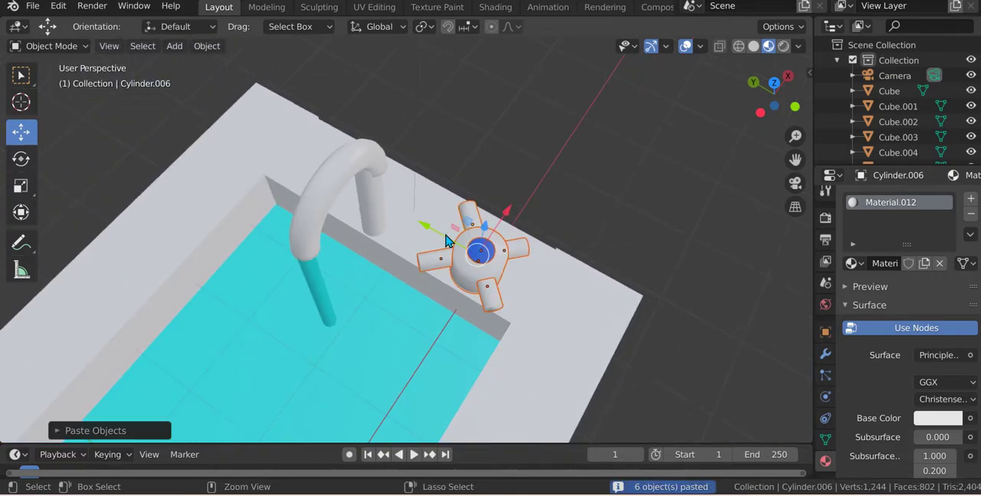
drag(439, 236, 256, 126)
scroll(258, 154, up, 2)
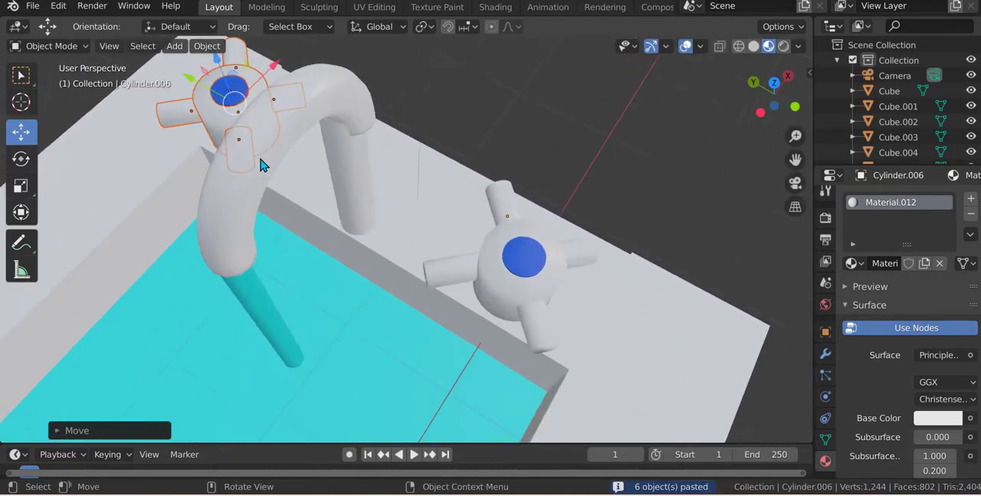
scroll(398, 157, up, 2)
scroll(398, 157, down, 3)
middle_drag(377, 170, 427, 251)
scroll(426, 252, up, 2)
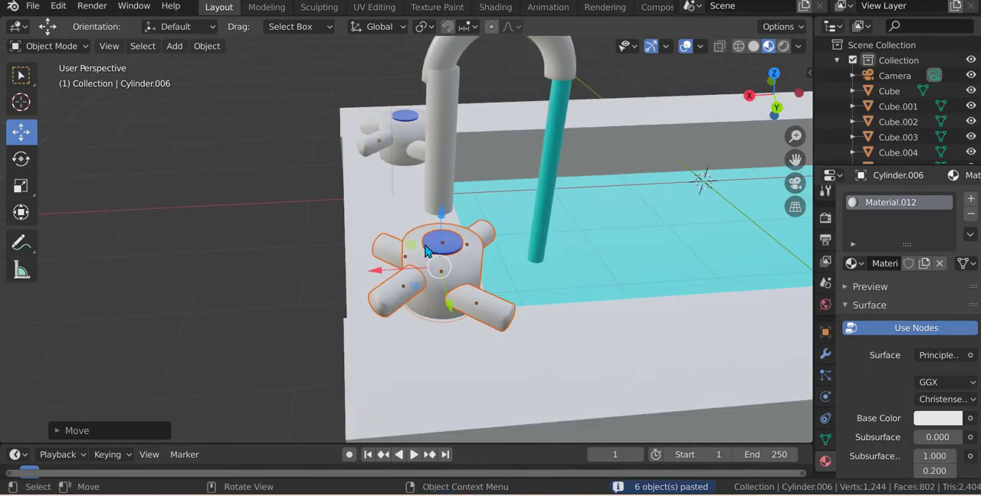
drag(392, 278, 363, 269)
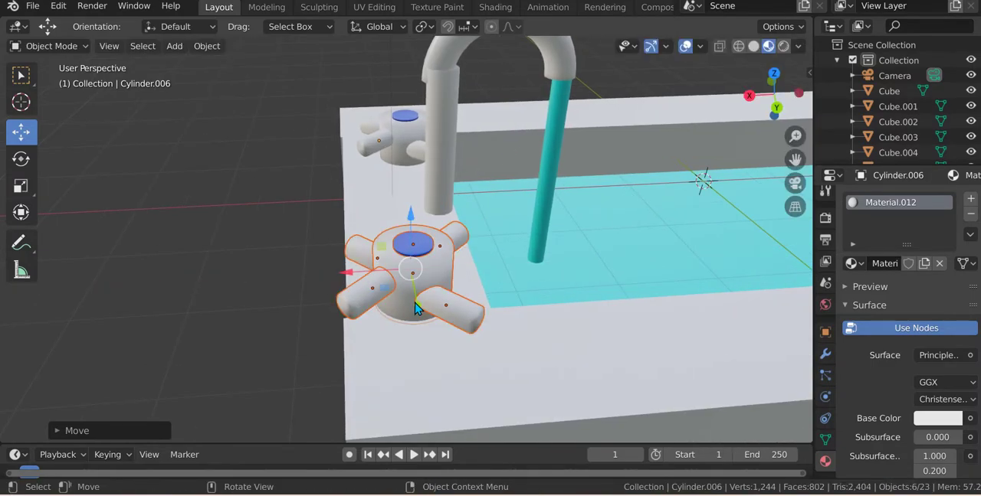
drag(415, 308, 398, 269)
scroll(470, 289, up, 2)
middle_drag(470, 290, 437, 259)
scroll(487, 274, down, 2)
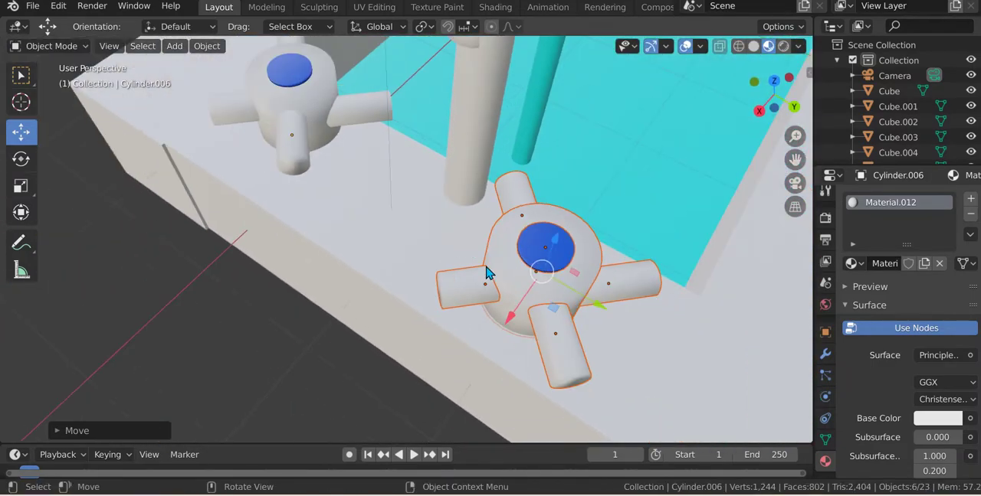
drag(524, 325, 518, 300)
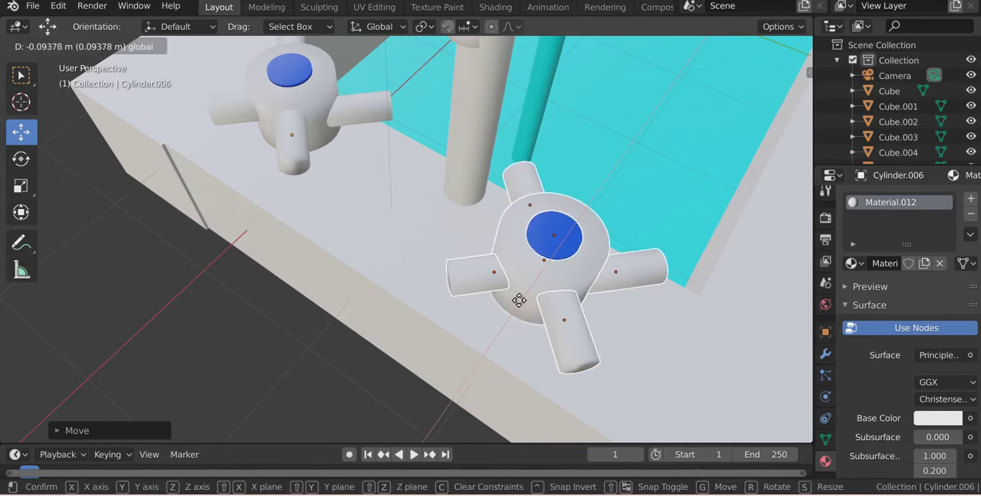
click(518, 300)
drag(600, 298, 652, 273)
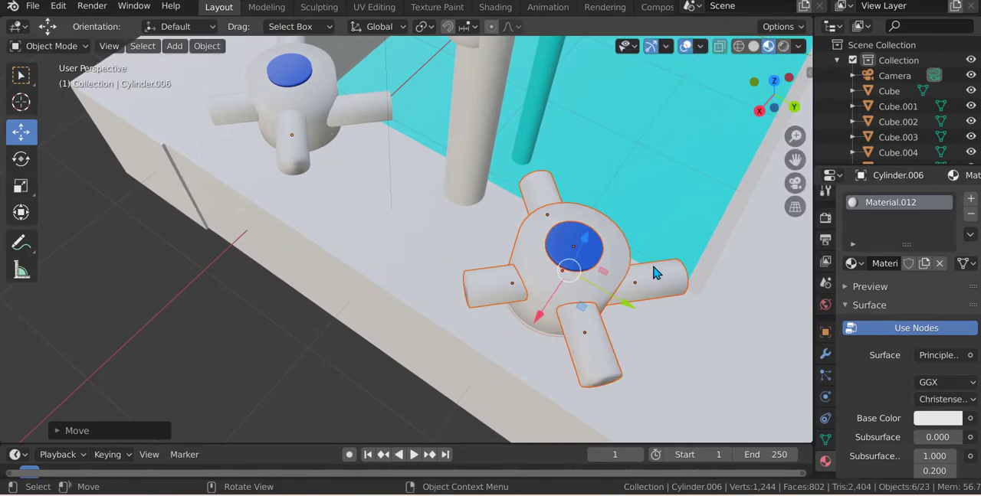
scroll(705, 305, down, 5)
scroll(705, 304, up, 5)
Straighten the duplicate tap's lower and upper handle arms.
mouse_move(705, 304)
middle_down()
mouse_move(542, 273)
mouse_move(586, 302)
middle_up()
scroll(401, 273, up, 2)
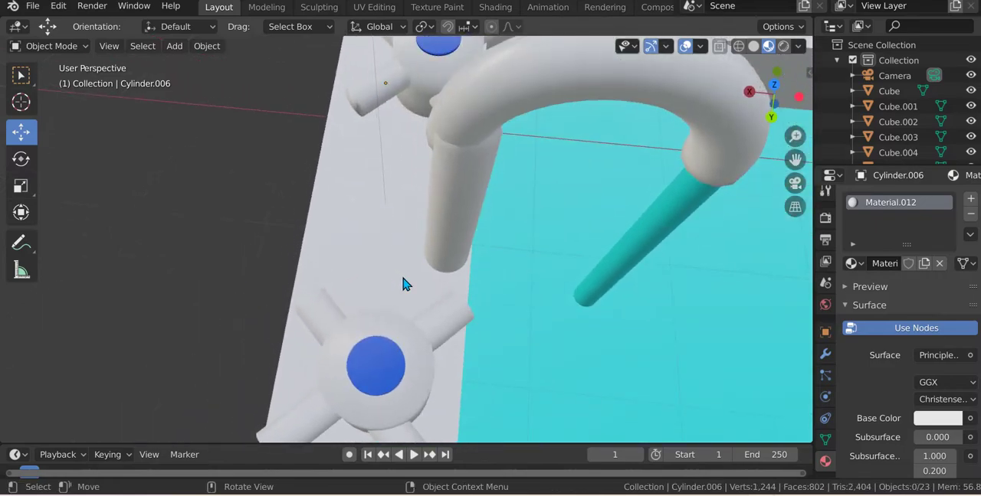
scroll(400, 273, down, 3)
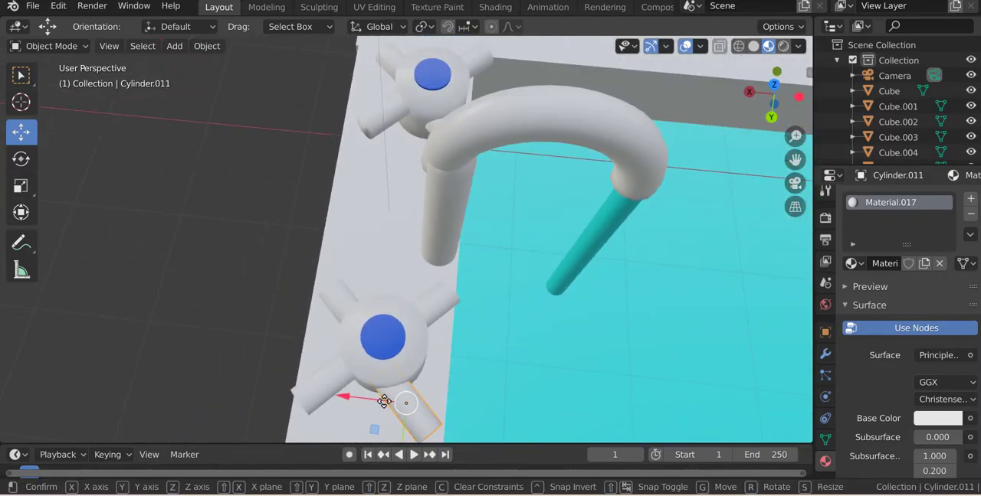
drag(376, 405, 380, 404)
middle_drag(380, 404, 411, 406)
drag(414, 429, 417, 414)
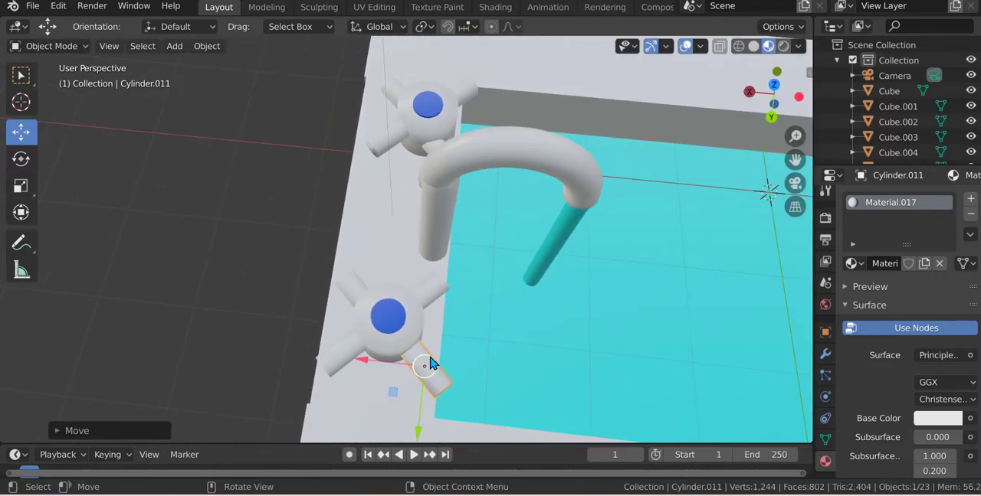
middle_drag(417, 414, 454, 159)
click(447, 162)
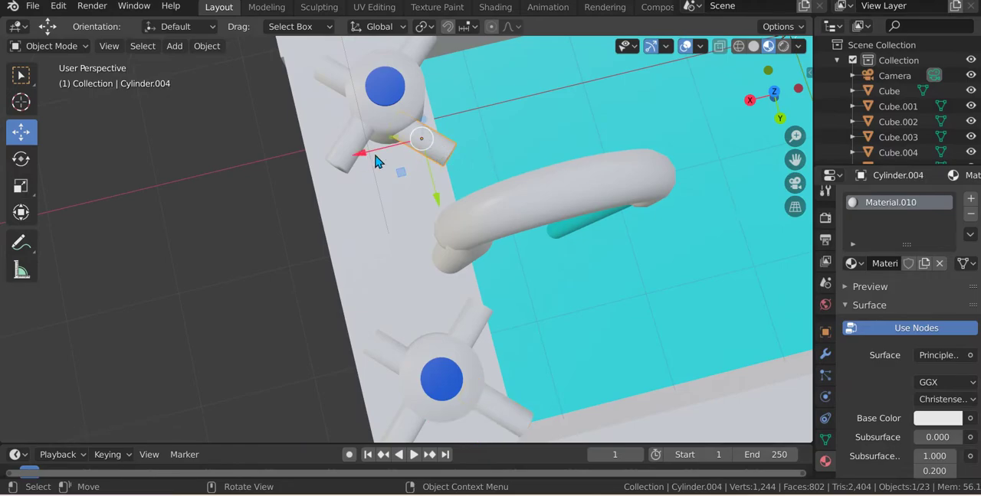
drag(376, 161, 407, 169)
drag(452, 189, 444, 184)
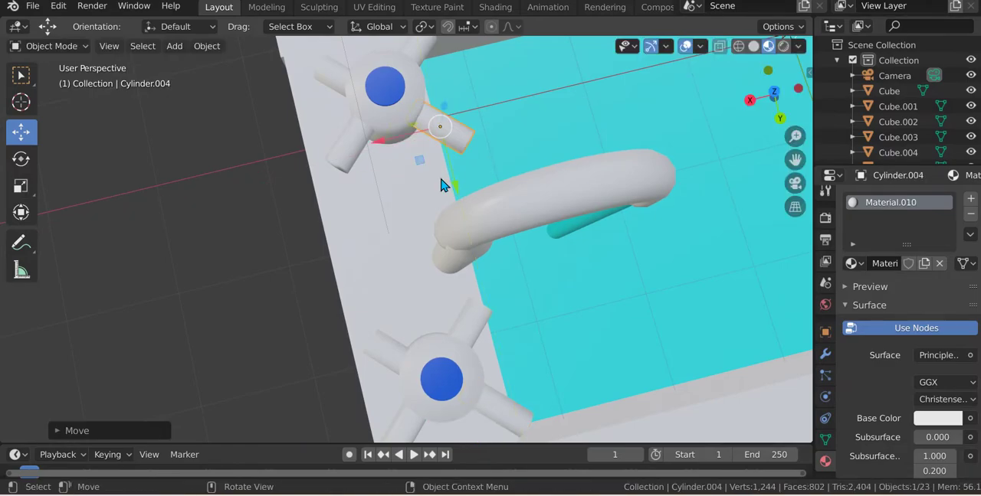
mouse_move(445, 184)
middle_down()
mouse_move(422, 227)
mouse_move(319, 232)
mouse_move(503, 223)
mouse_move(558, 183)
mouse_move(476, 177)
middle_up()
Select all six parts of the second tap and move it toward the faucet pipe.
click(320, 232)
scroll(407, 188, up, 2)
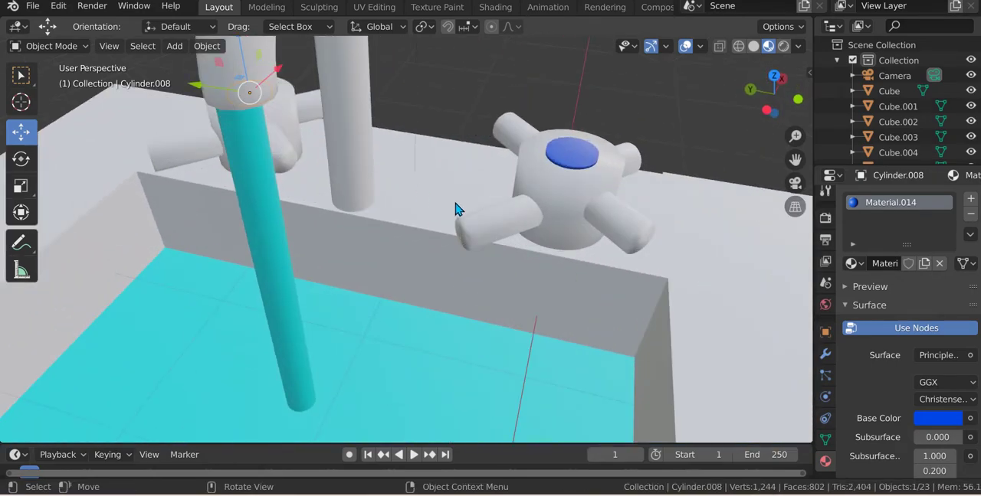
scroll(460, 210, up, 2)
click(541, 214)
mouse_move(541, 215)
middle_down()
mouse_move(622, 184)
mouse_move(592, 205)
middle_up()
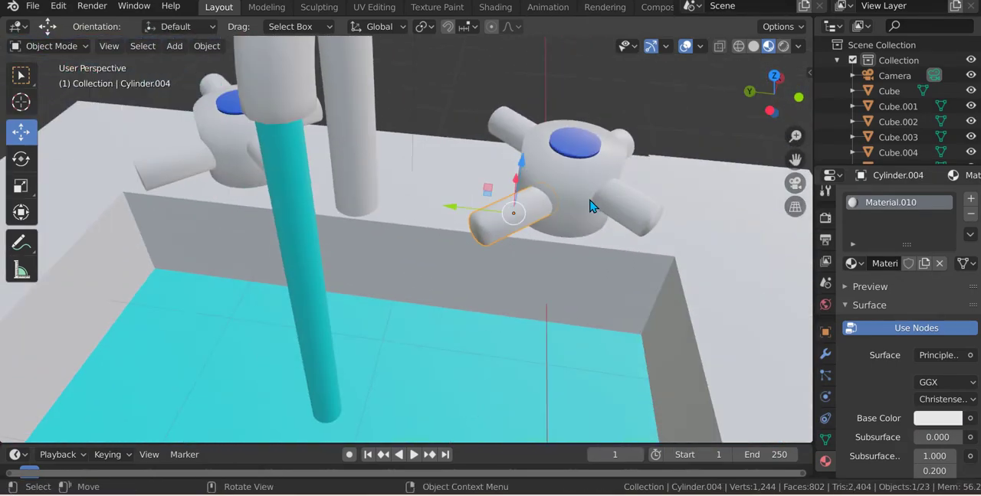
shift+click(567, 180)
shift+click(633, 201)
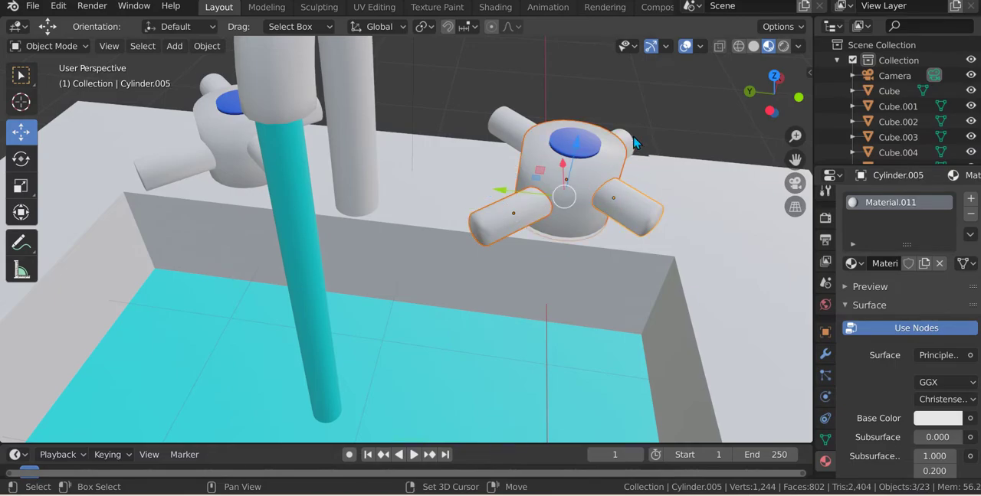
middle_drag(628, 151, 656, 274)
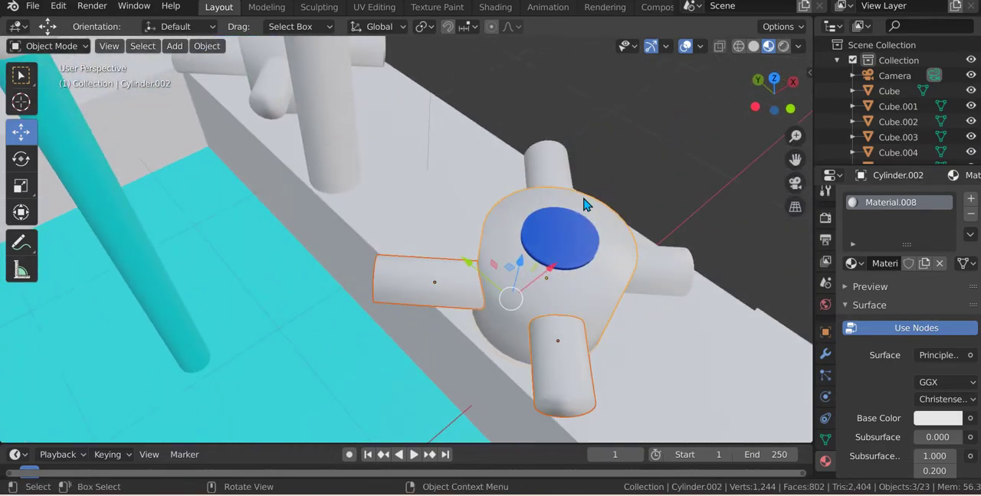
shift+click(655, 275)
shift+click(584, 233)
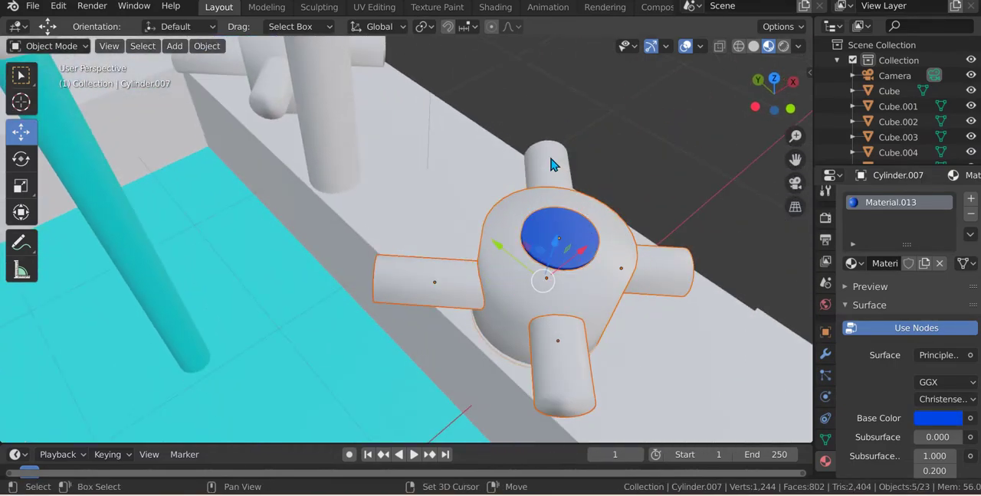
shift+click(550, 165)
drag(529, 253, 416, 182)
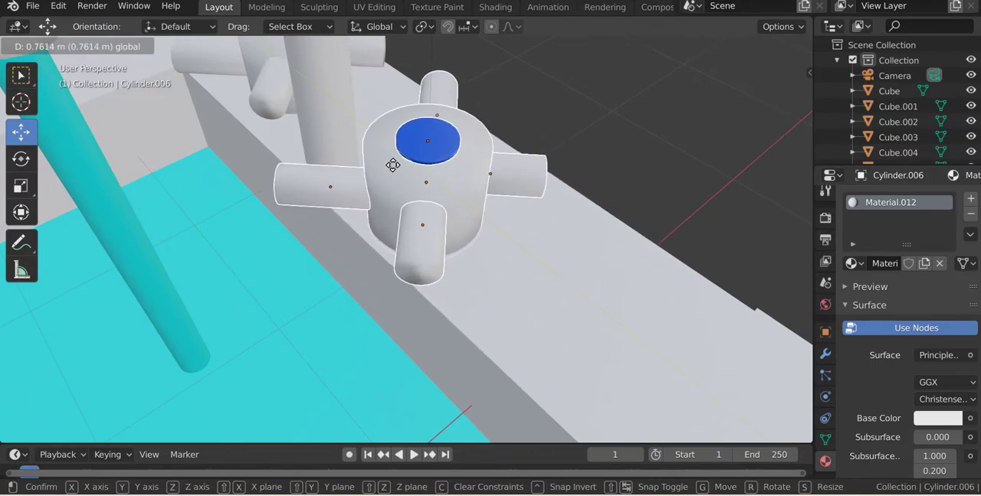
mouse_move(316, 210)
middle_down()
mouse_move(412, 239)
mouse_move(434, 149)
middle_up()
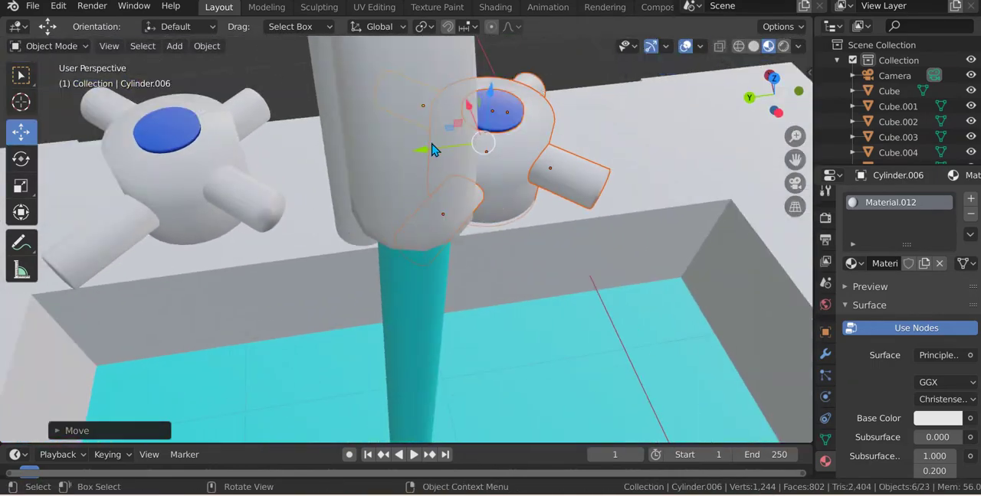
Place the tap beside the faucet, try a free trackball rotation, then undo it.
key(g)
click(504, 158)
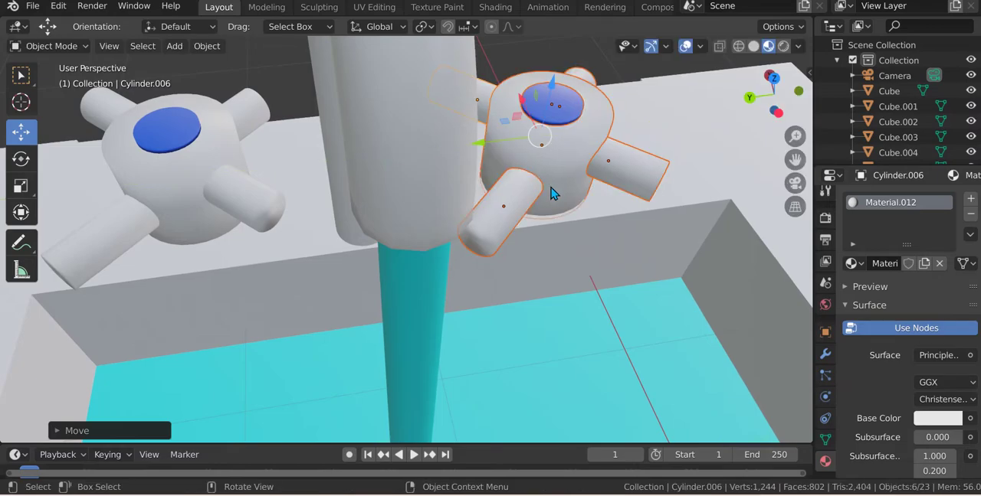
middle_drag(555, 193, 597, 171)
key(r)
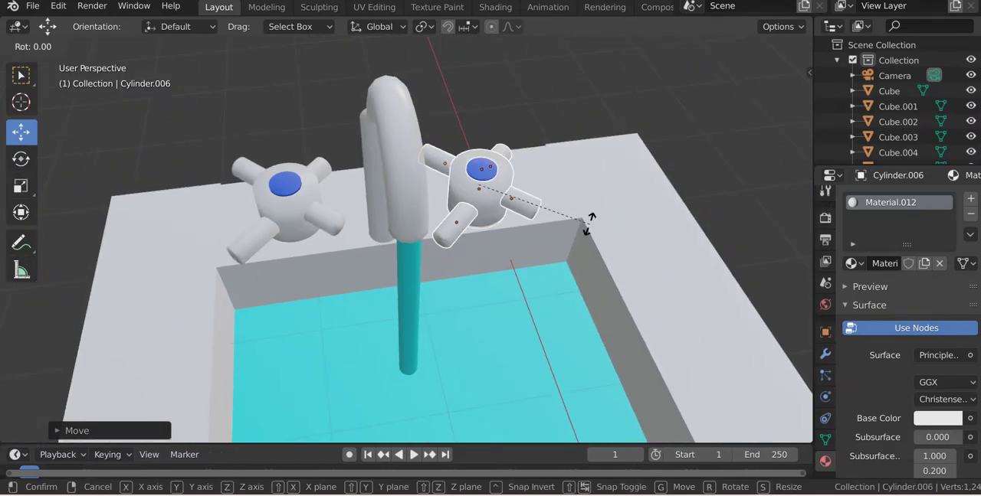
key(r)
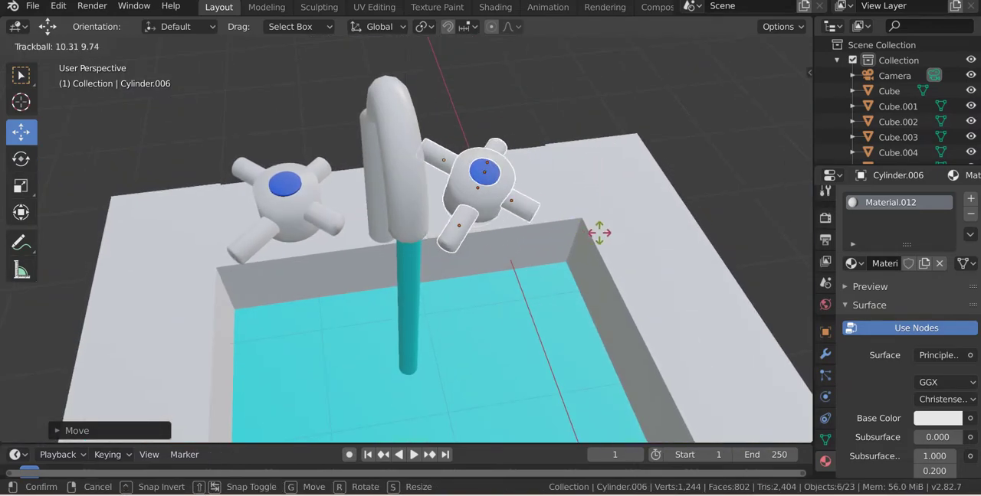
text(30)
key(Return)
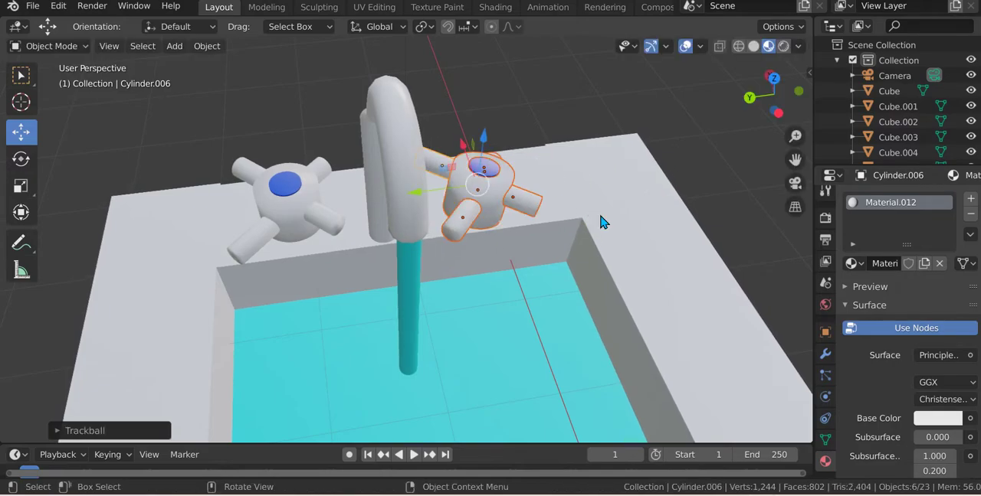
key(r)
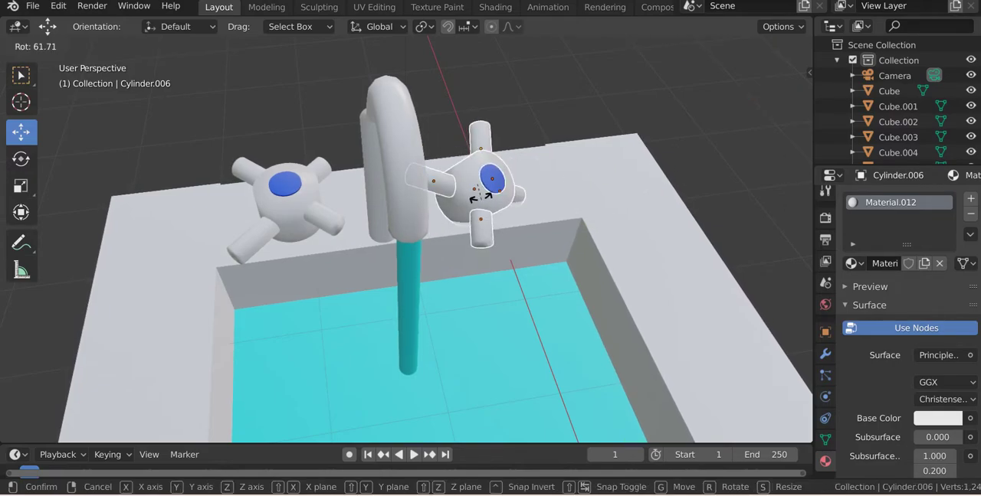
click(602, 186)
key(ctrl+z)
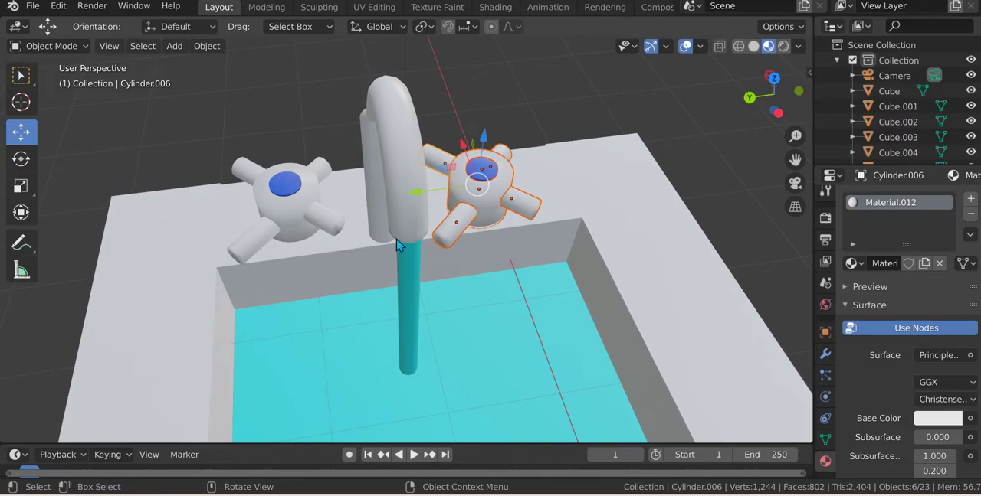
Rotate the second tap 12° about the Z axis.
key(r)
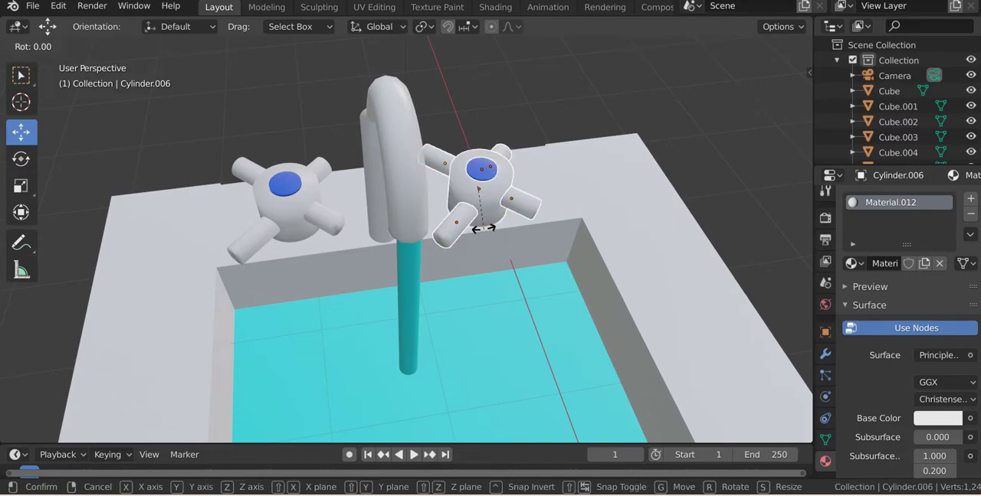
key(z)
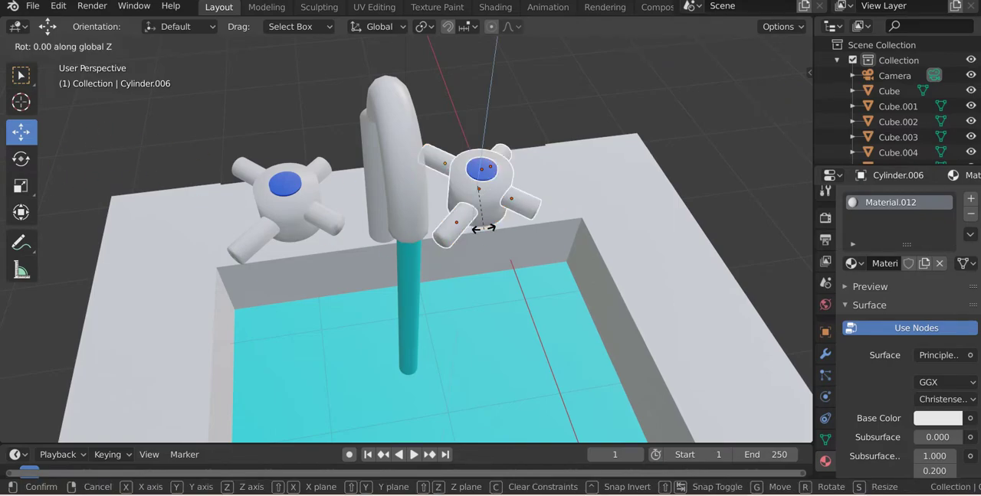
text(12)
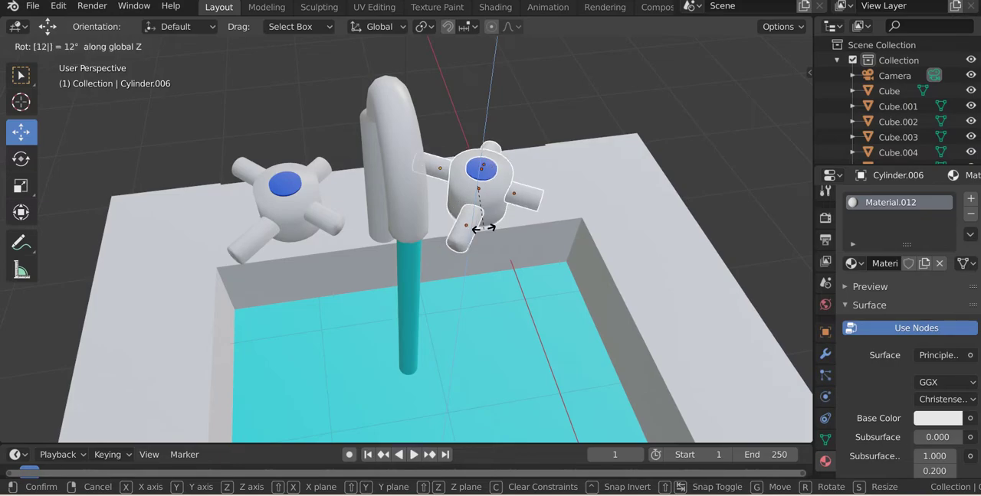
key(Return)
middle_drag(503, 242, 493, 271)
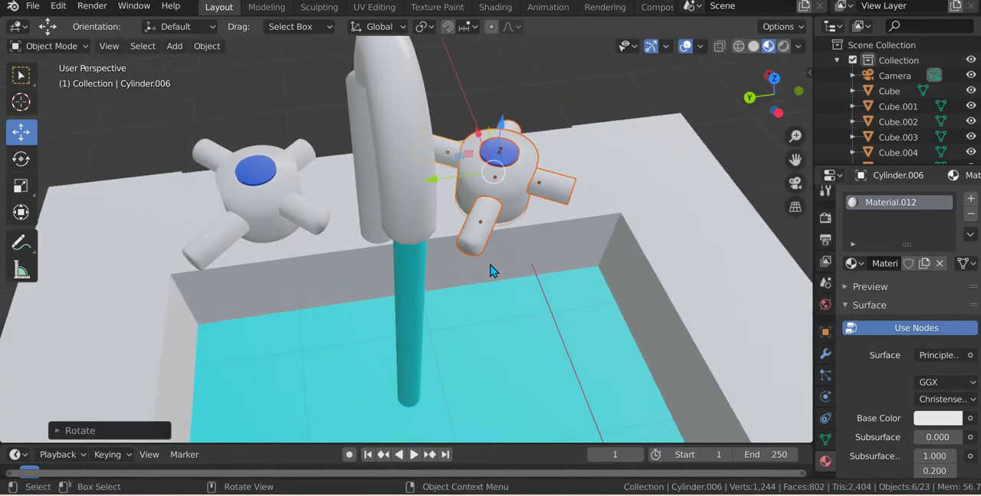
scroll(492, 271, up, 3)
mouse_move(434, 273)
middle_down()
mouse_move(386, 258)
mouse_move(577, 160)
middle_up()
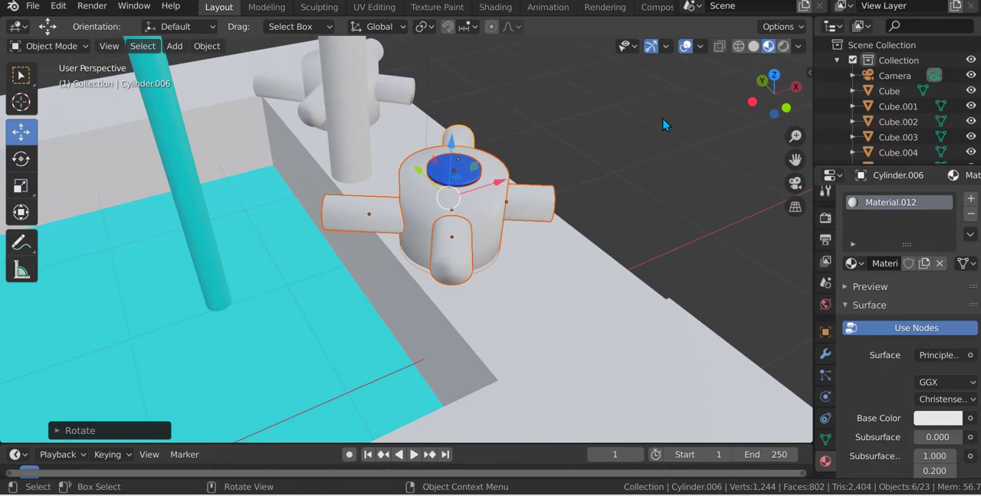
Select the second tap's cap and change its Base Color from blue to red.
click(651, 136)
middle_drag(639, 147, 565, 164)
scroll(564, 164, up, 4)
middle_drag(455, 151, 549, 186)
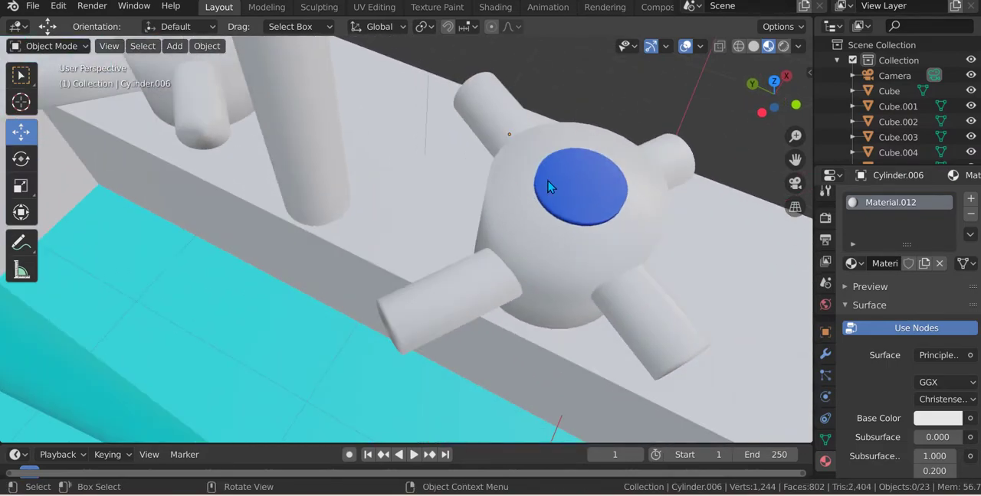
click(549, 186)
click(947, 419)
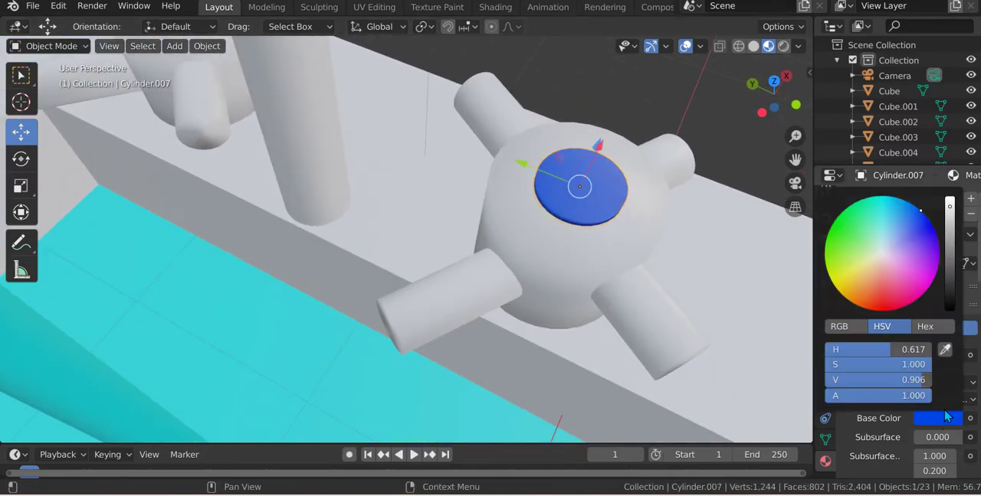
click(901, 306)
scroll(713, 276, down, 4)
mouse_move(445, 161)
middle_down()
mouse_move(469, 211)
mouse_move(426, 287)
mouse_move(462, 268)
middle_up()
scroll(297, 207, down, 1)
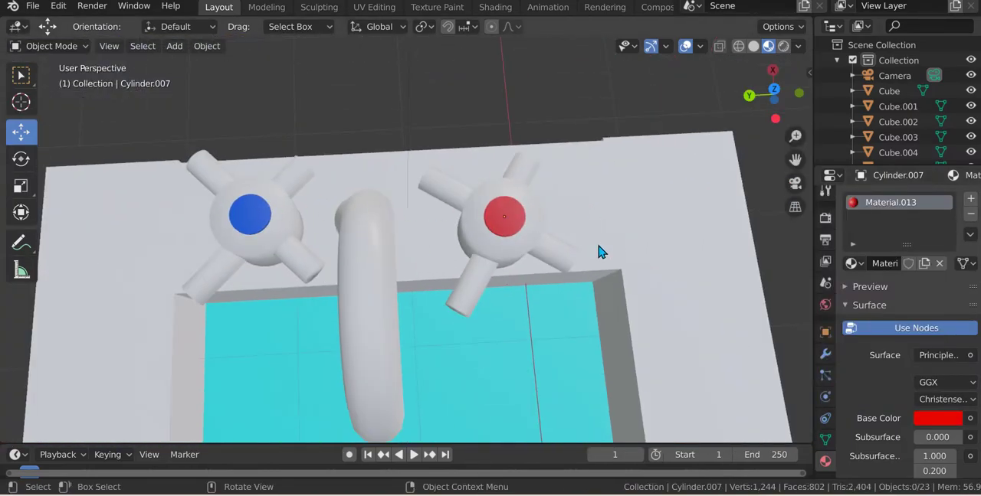
scroll(600, 252, down, 2)
mouse_move(570, 269)
middle_down()
mouse_move(511, 306)
mouse_move(505, 223)
middle_up()
scroll(305, 308, up, 1)
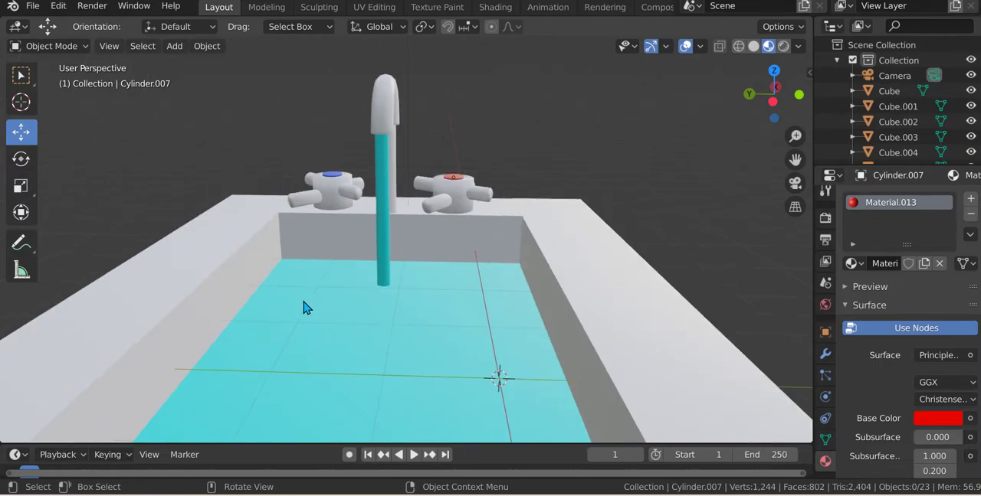
scroll(304, 307, down, 3)
scroll(600, 144, down, 2)
scroll(536, 180, up, 2)
Select the light on its own and delete it.
mouse_move(529, 166)
mouse_down()
mouse_move(515, 323)
mouse_move(213, 431)
mouse_up()
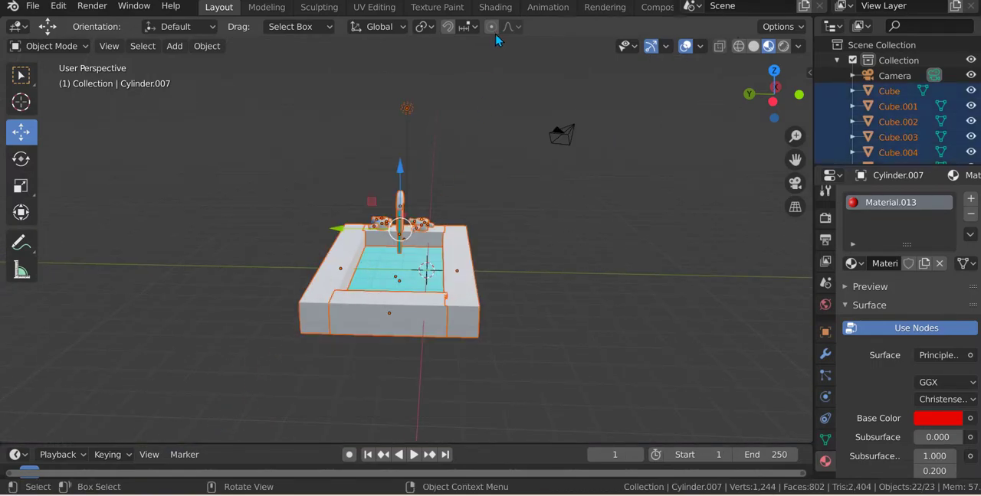
shift+click(406, 116)
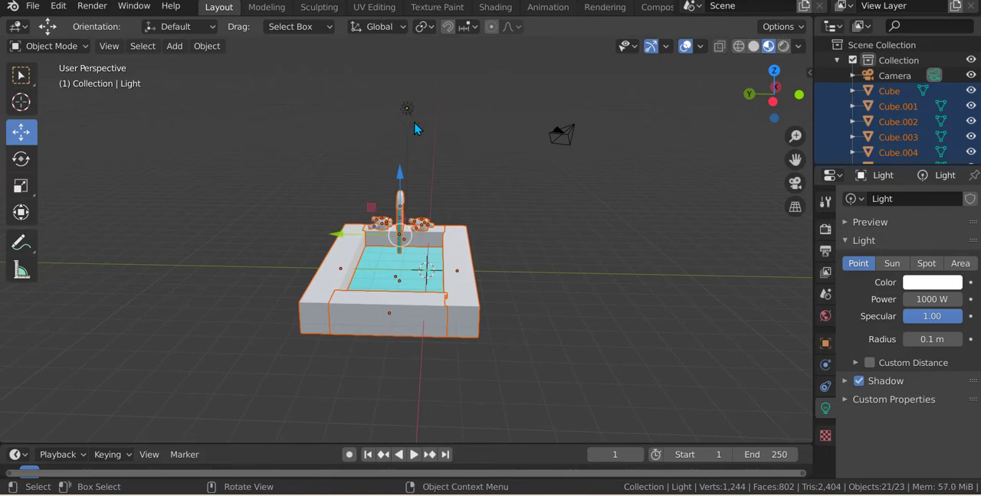
click(415, 125)
key(Delete)
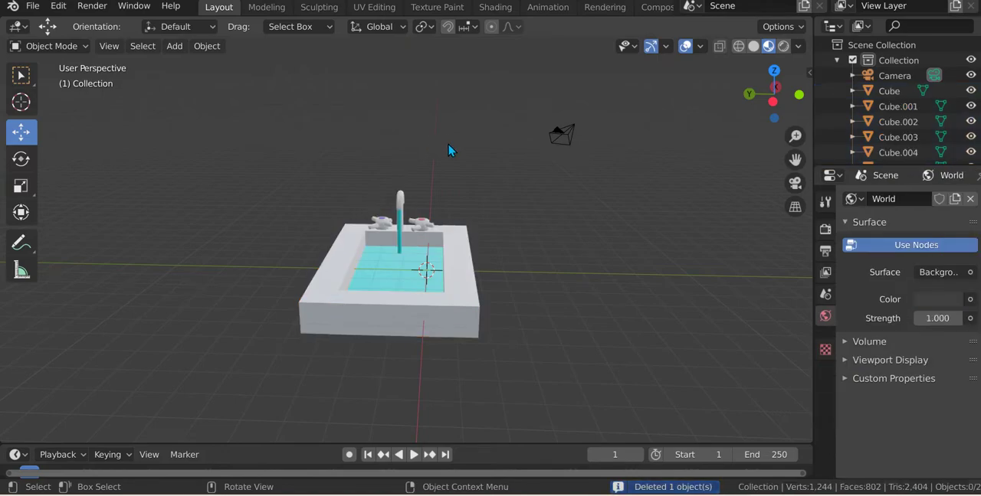
Box-select the sink parts and try nudging them upward.
drag(515, 151, 325, 374)
scroll(441, 306, up, 5)
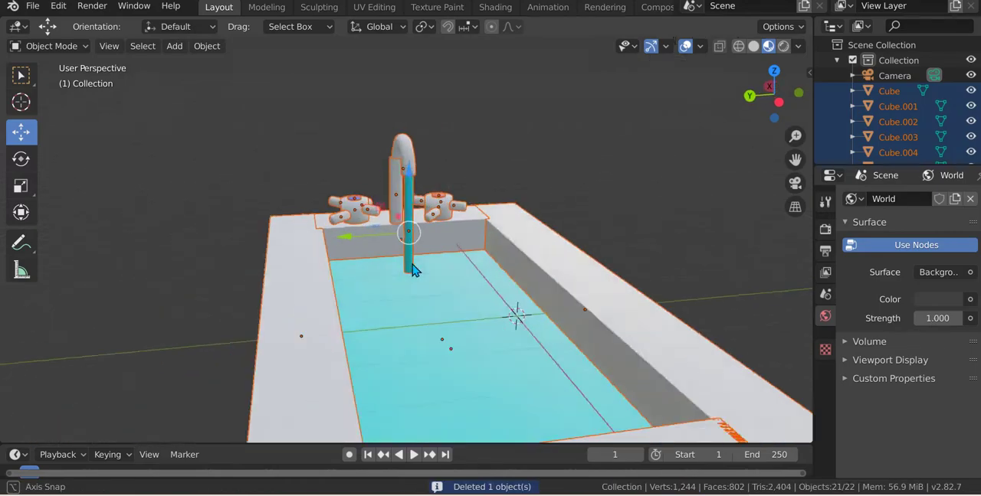
middle_drag(440, 306, 448, 161)
click(449, 161)
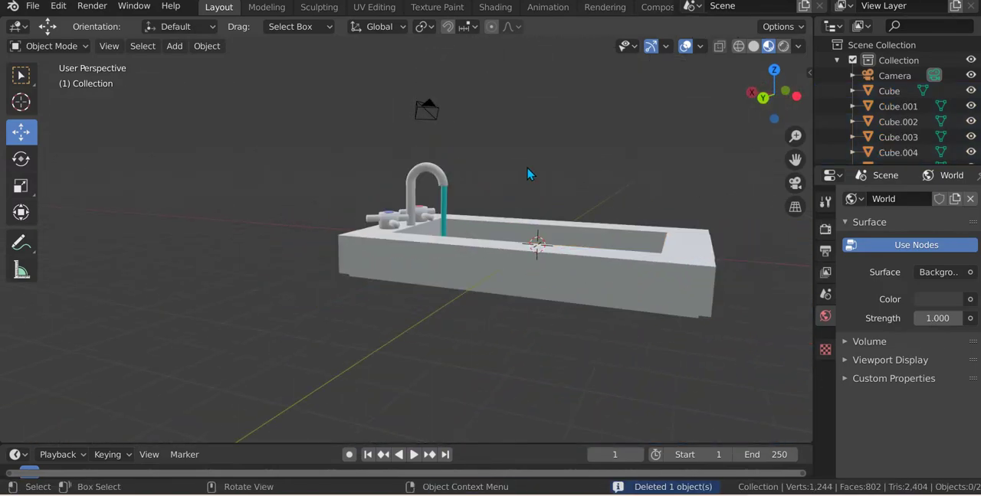
drag(729, 150, 246, 360)
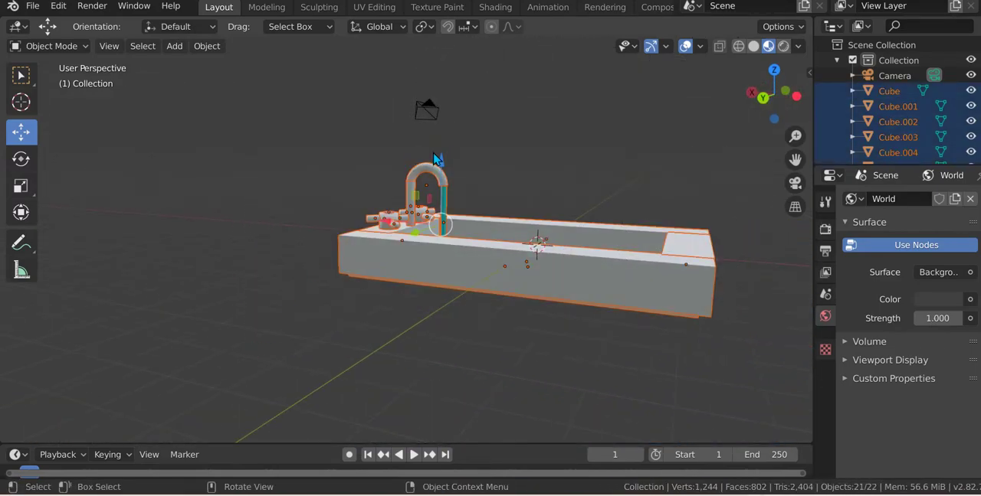
drag(435, 159, 437, 149)
scroll(437, 148, up, 3)
mouse_move(437, 148)
middle_down()
mouse_move(494, 148)
mouse_move(466, 232)
mouse_move(467, 197)
mouse_move(476, 191)
middle_up()
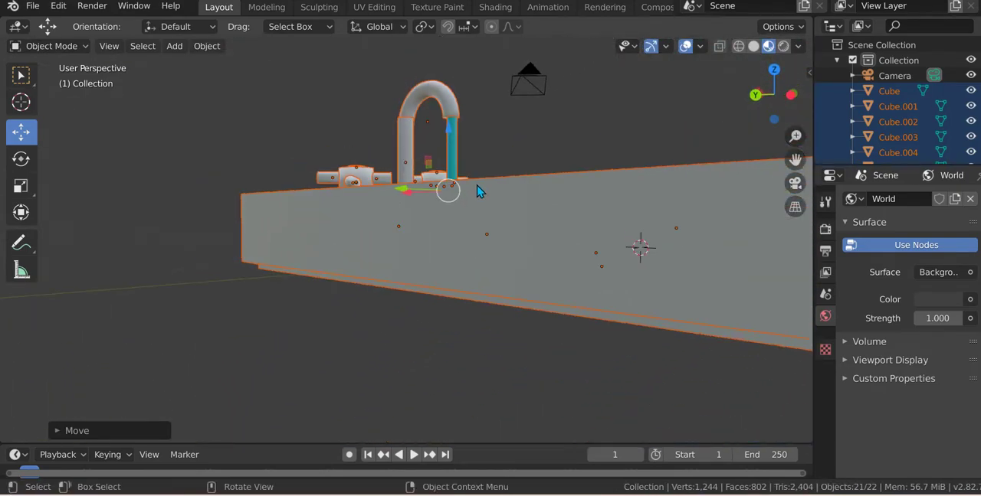
key(shift+b)
click(460, 149)
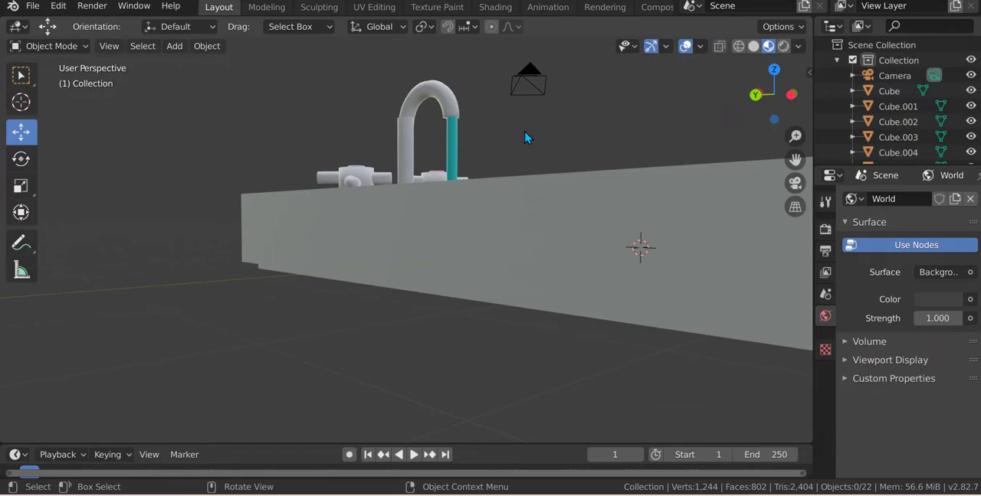
scroll(524, 137, down, 8)
Select everything including the camera and raise it all along Z.
key(a)
shift+click(455, 180)
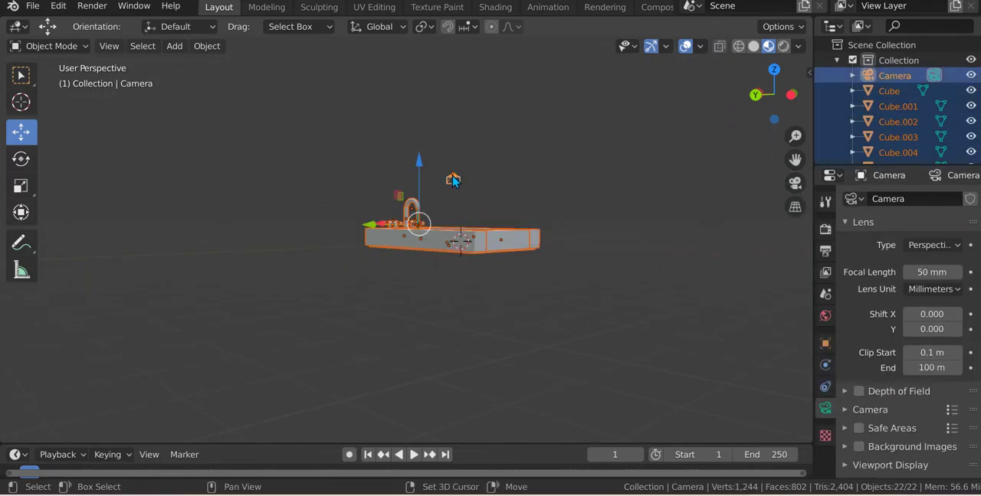
scroll(462, 198, up, 3)
scroll(466, 212, up, 3)
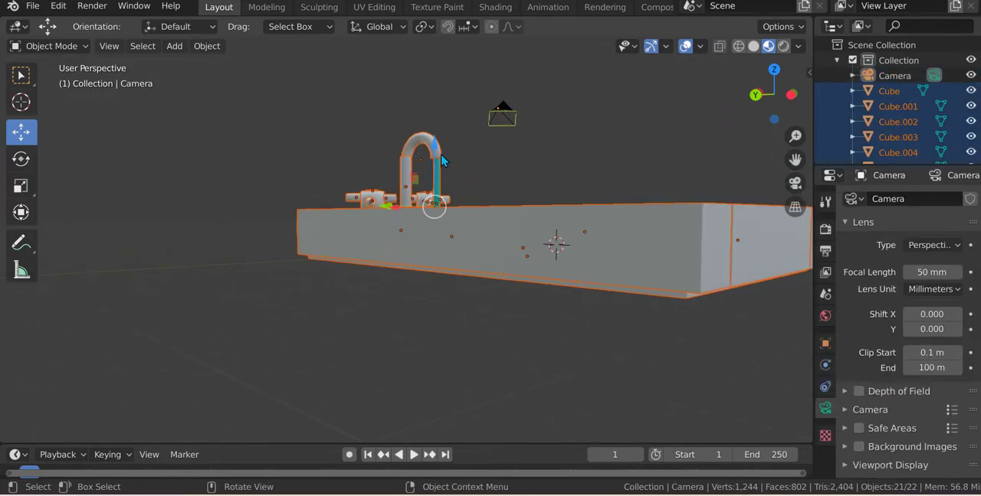
key(g)
key(z)
click(426, 184)
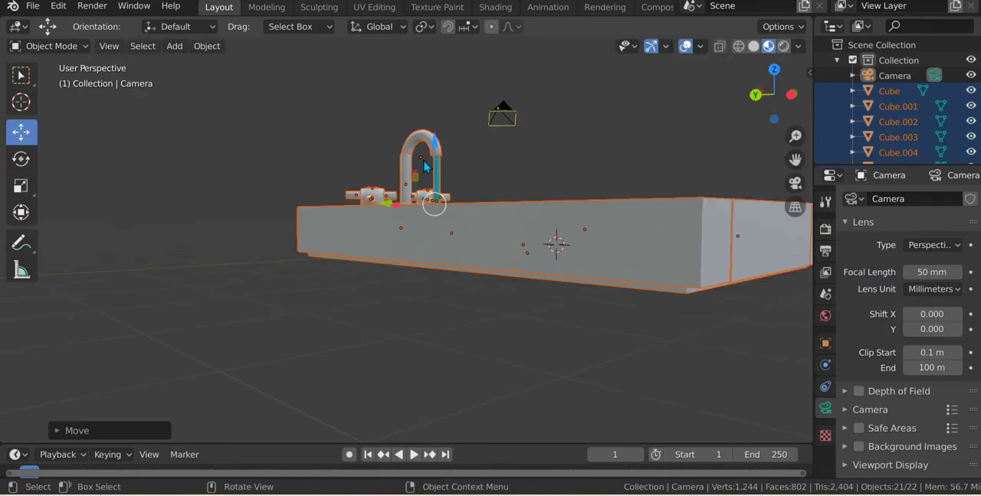
mouse_move(398, 203)
middle_down()
mouse_move(375, 231)
mouse_move(300, 248)
middle_up()
scroll(299, 248, down, 3)
Add a plane and scale it to about 9.26 as the floor beneath the sink.
key(shift+a)
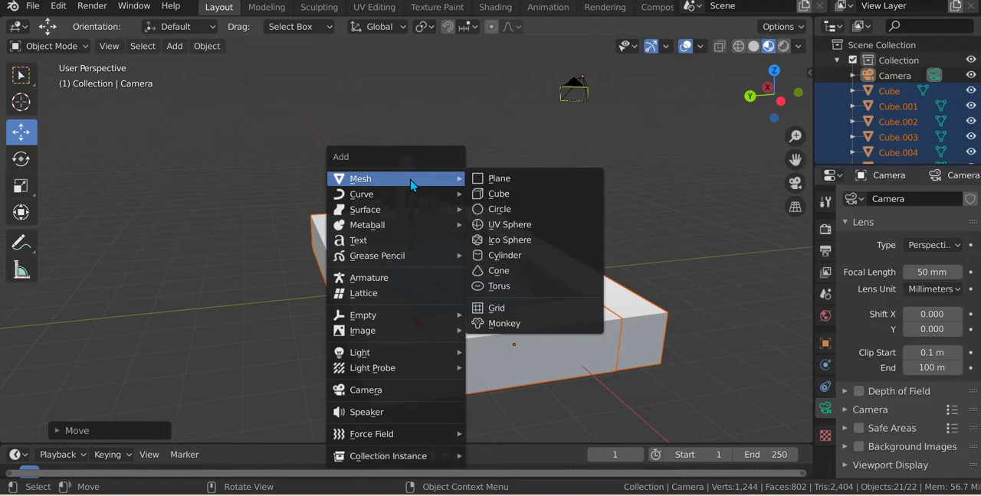
click(490, 178)
scroll(469, 234, down, 2)
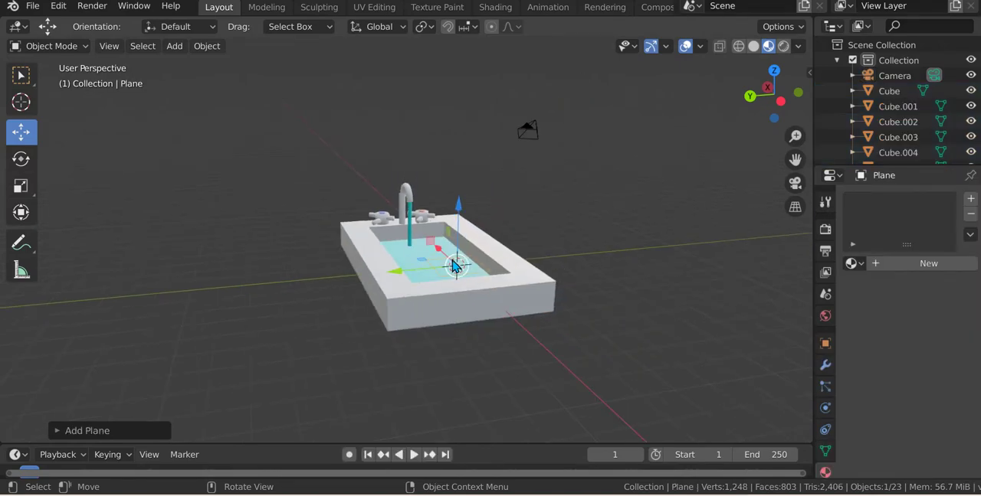
key(s)
click(607, 294)
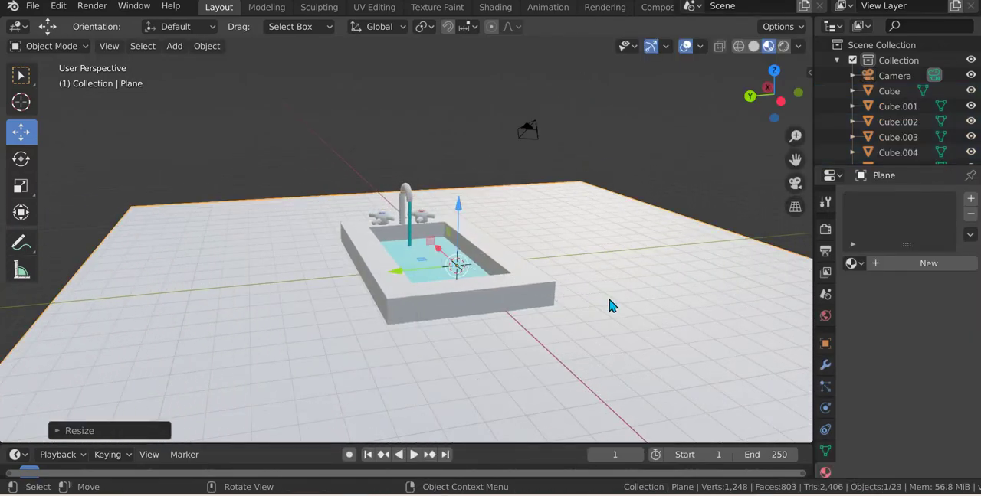
mouse_move(607, 294)
middle_down()
mouse_move(600, 346)
mouse_move(452, 249)
middle_up()
Look through the scene camera and move the camera to a new position.
key(KP_0)
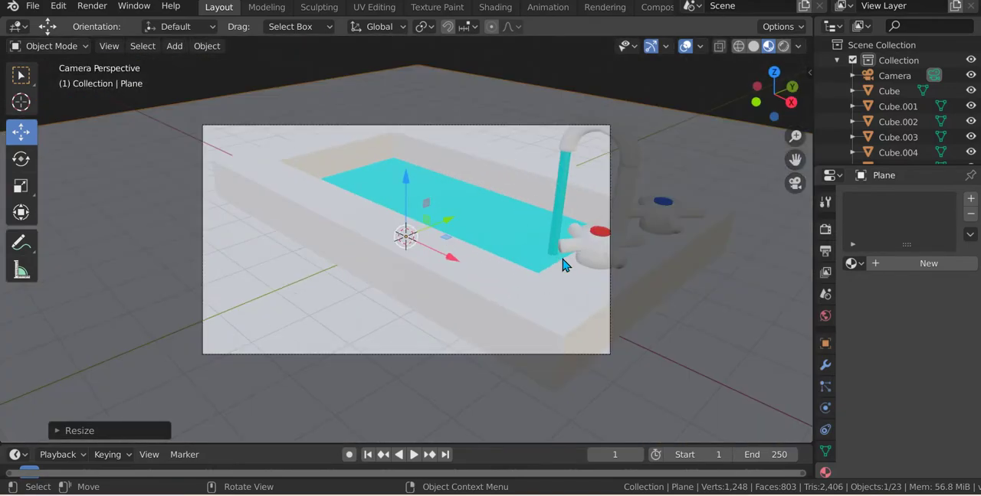
scroll(577, 272, up, 1)
scroll(611, 293, up, 1)
scroll(644, 373, down, 1)
click(651, 378)
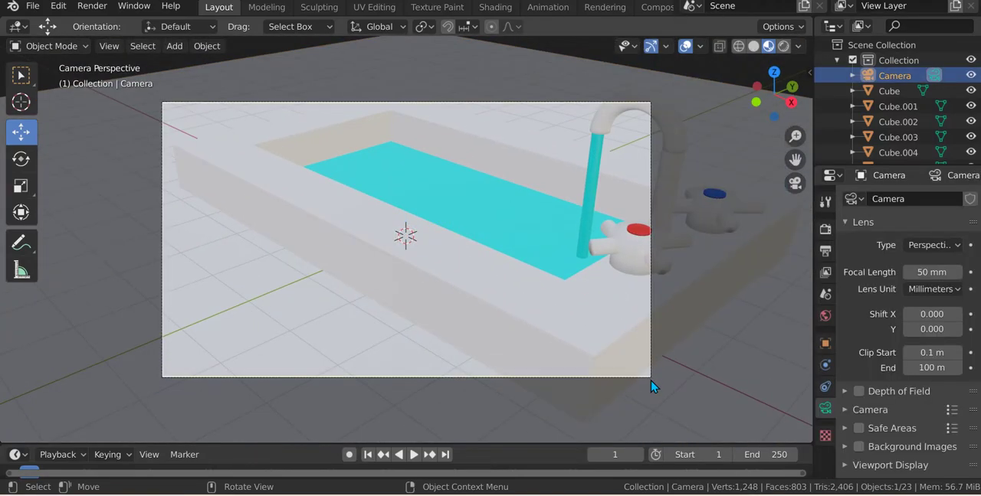
key(g)
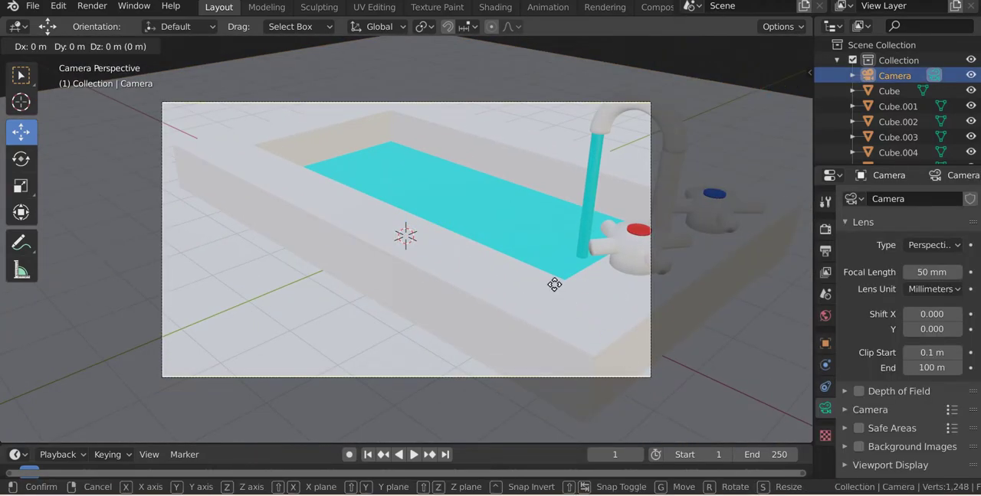
click(125, 240)
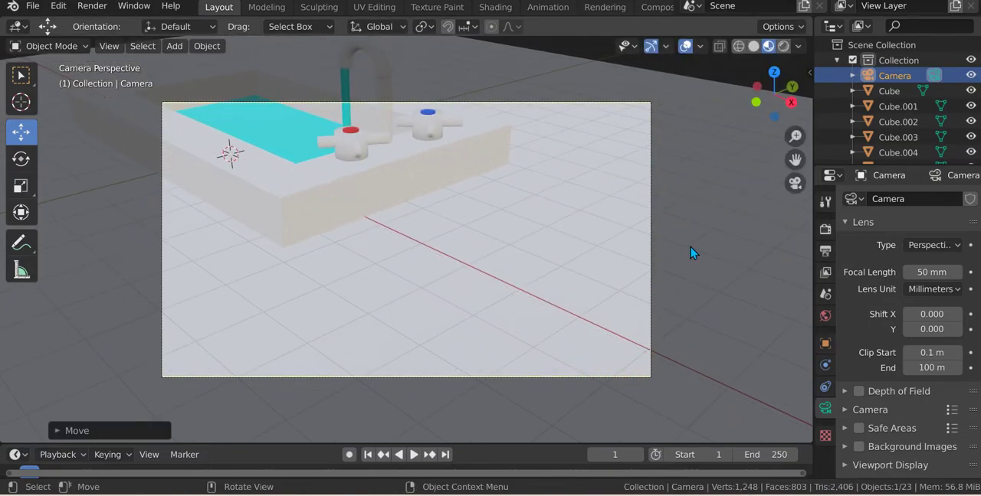
Adjust the camera's height and sideways offset so the shot frames the whole sink.
key(g)
key(z)
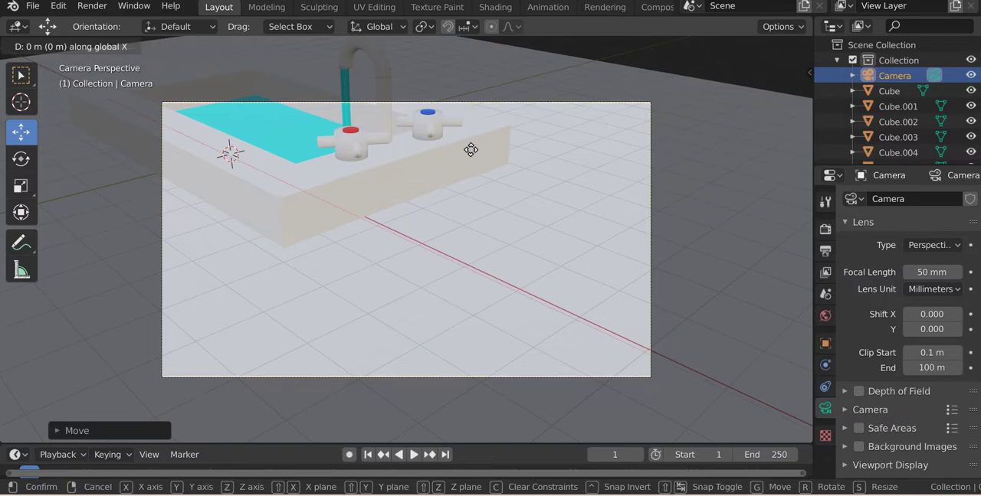
click(526, 215)
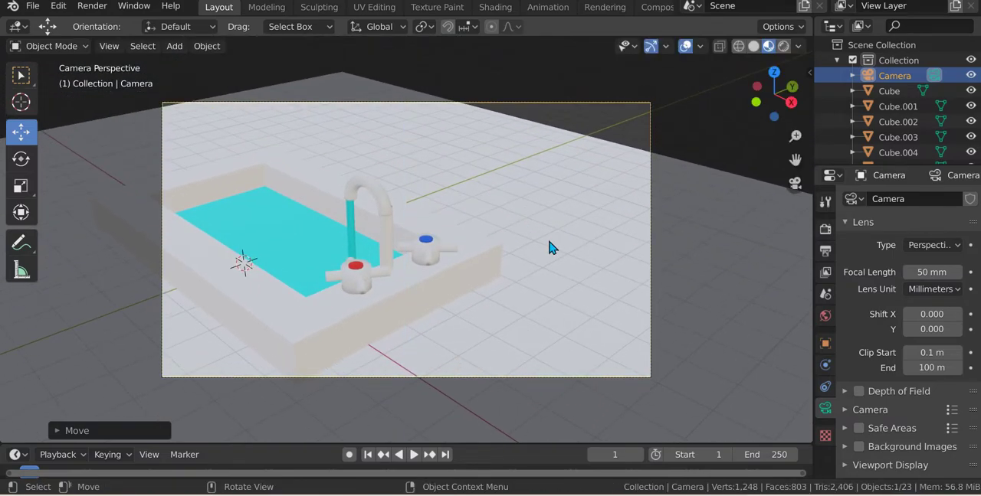
key(g)
key(x)
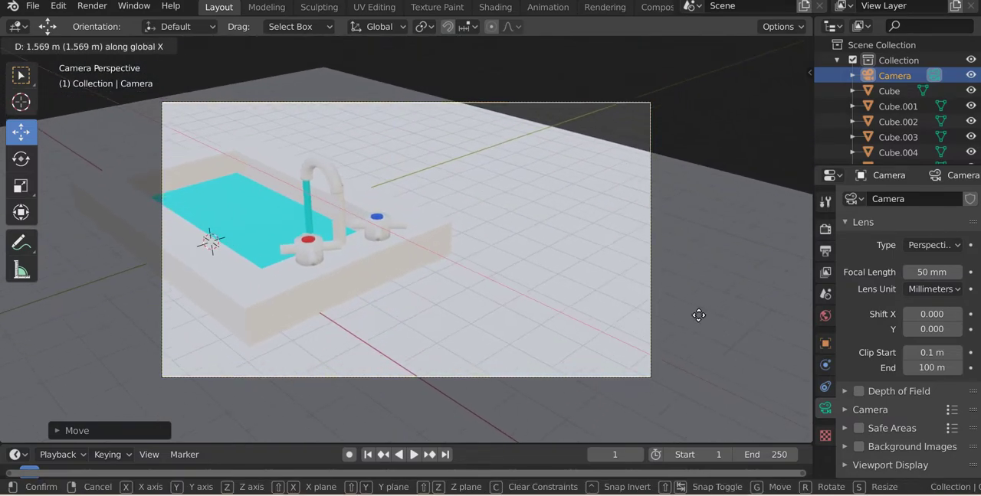
click(750, 347)
key(g)
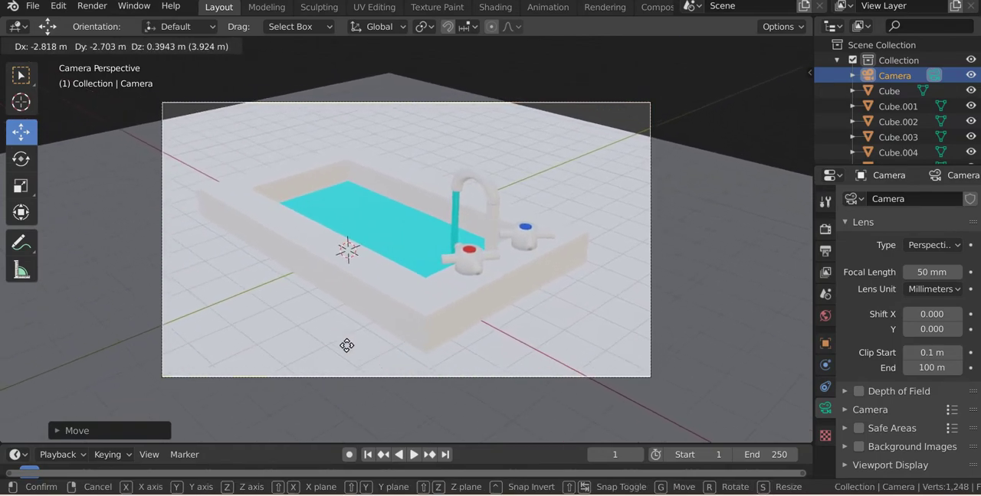
click(314, 336)
Scale the floor plane slightly larger.
click(622, 222)
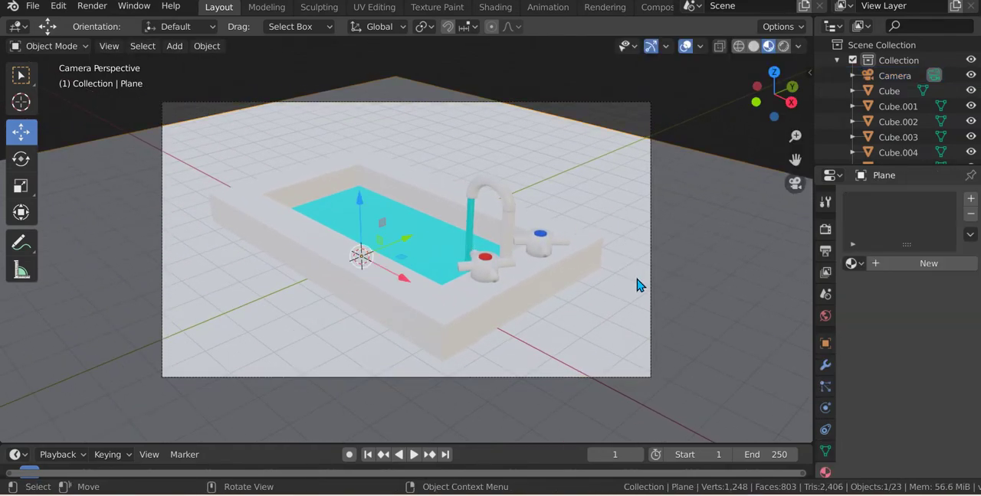
key(s)
click(720, 276)
scroll(652, 274, up, 3)
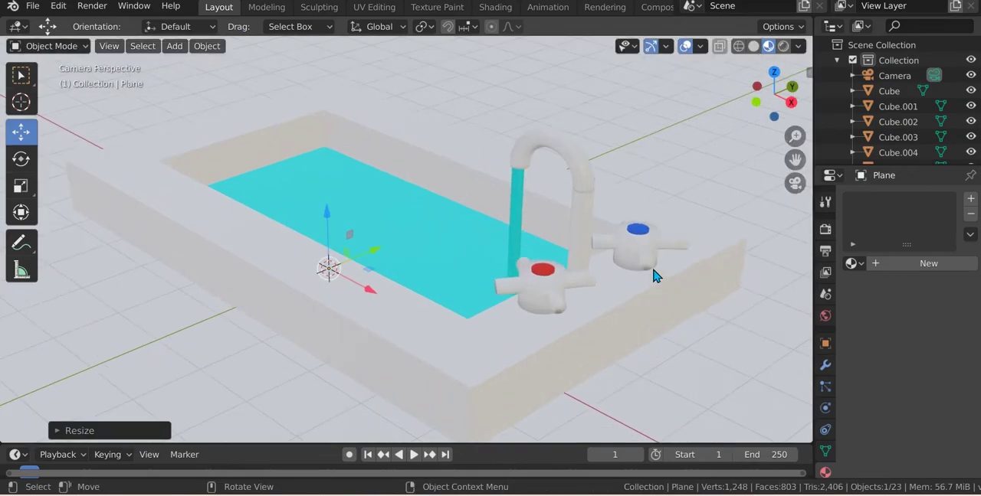
scroll(556, 208, up, 3)
scroll(537, 222, down, 6)
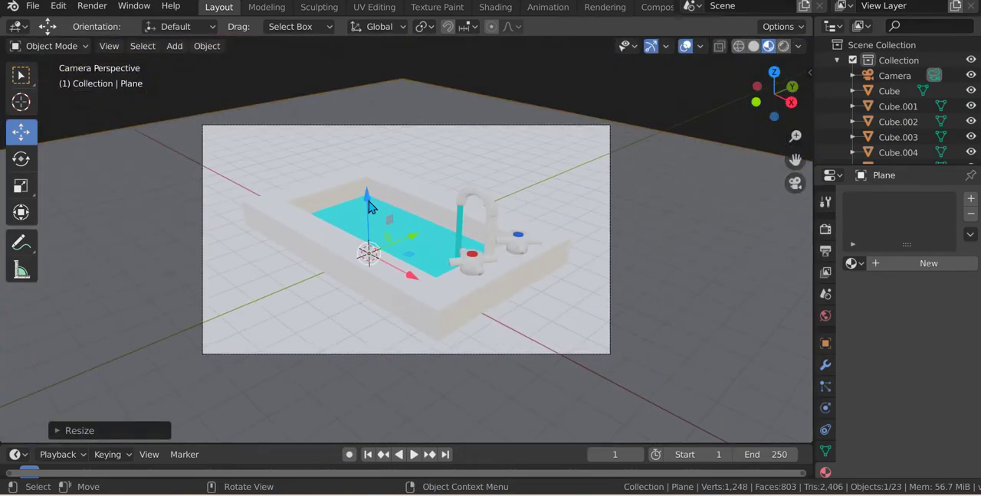
Select all scene objects, leave the camera view, and undo a trial move.
click(371, 214)
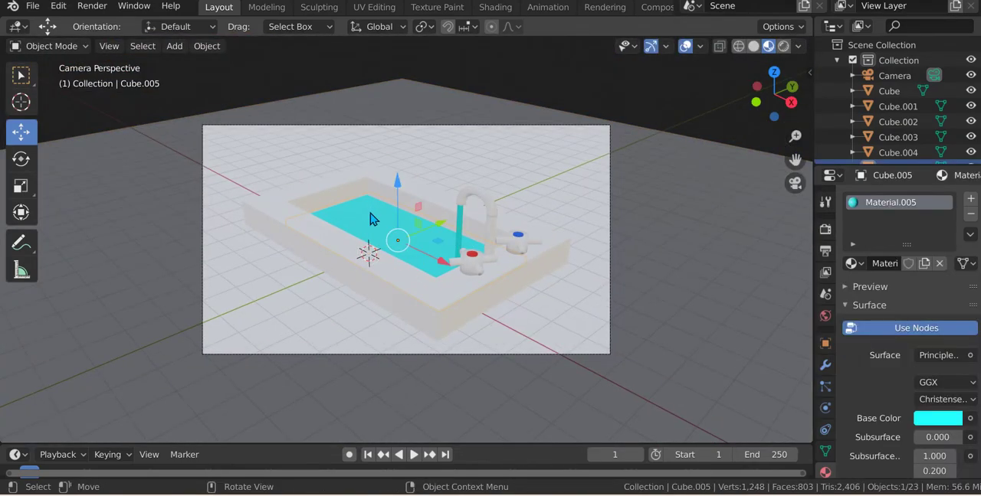
click(596, 291)
scroll(613, 267, down, 5)
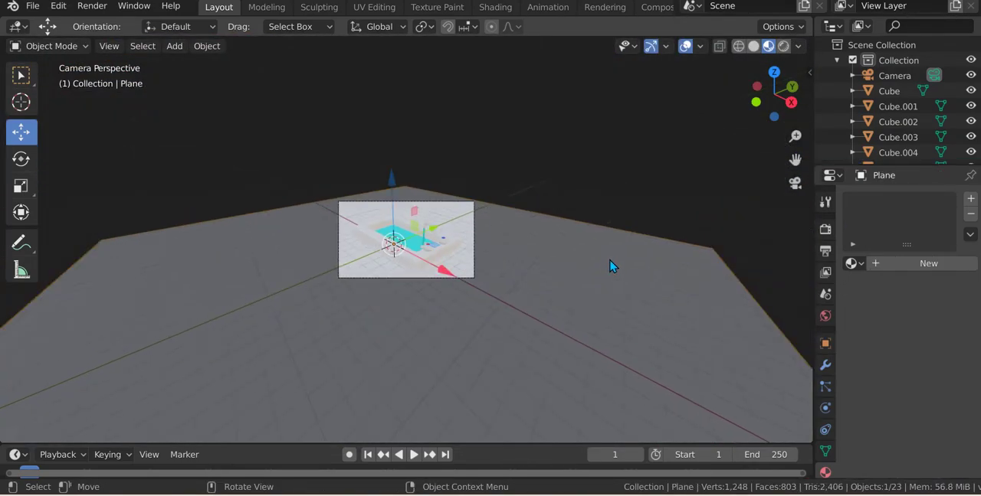
key(a)
scroll(598, 322, up, 5)
shift+click(611, 360)
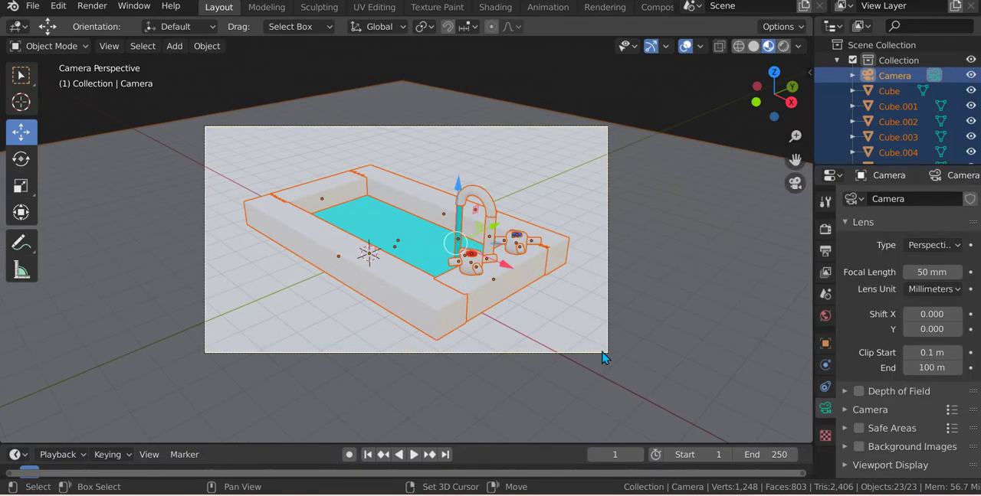
shift+click(605, 357)
key(KP_0)
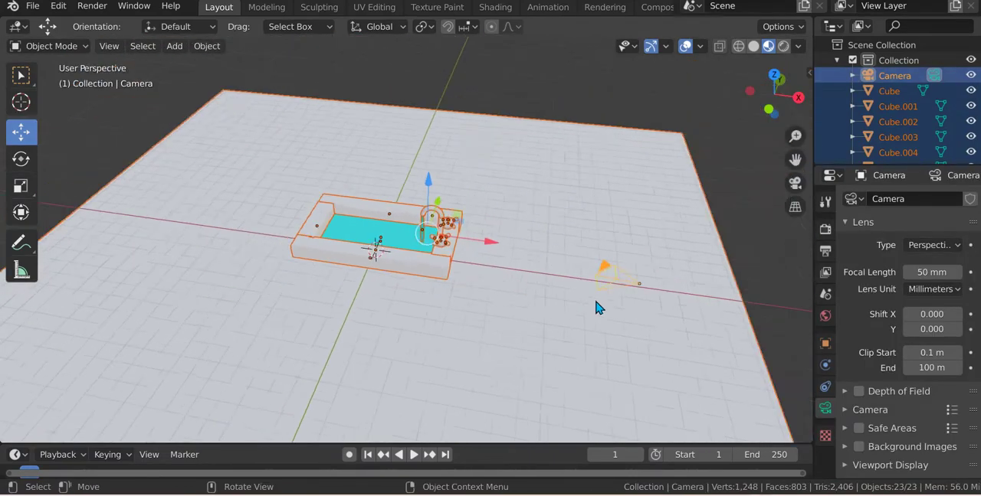
shift+click(615, 285)
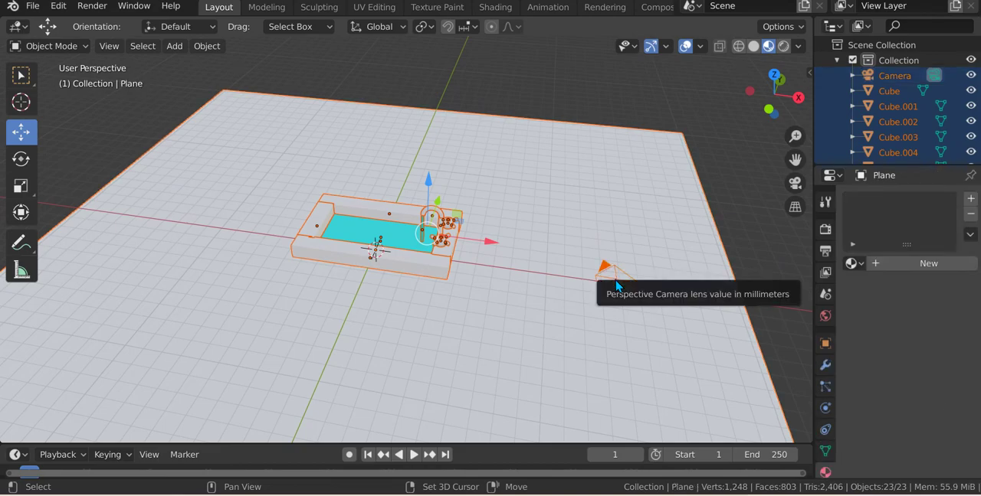
key(g)
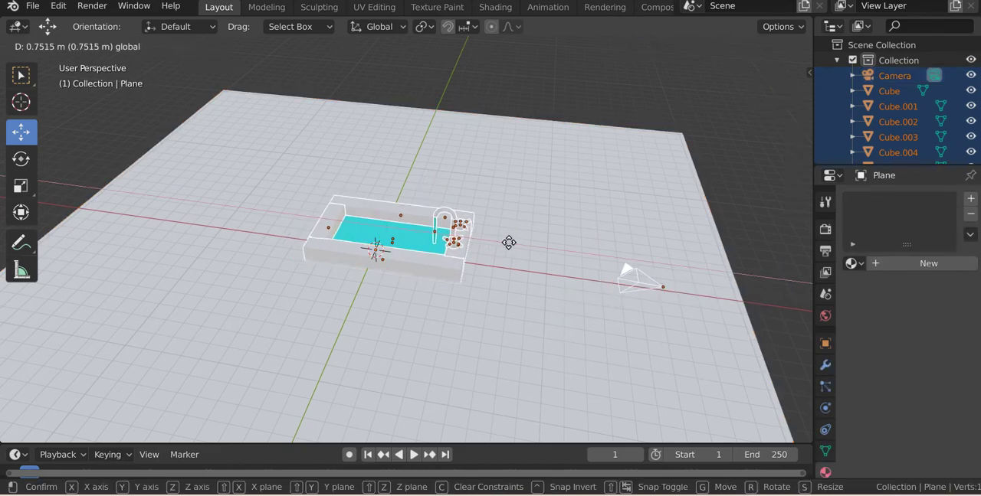
click(452, 226)
key(ctrl+z)
Adjust the selection around the camera and floor plane, then raise the selected objects.
shift+click(606, 284)
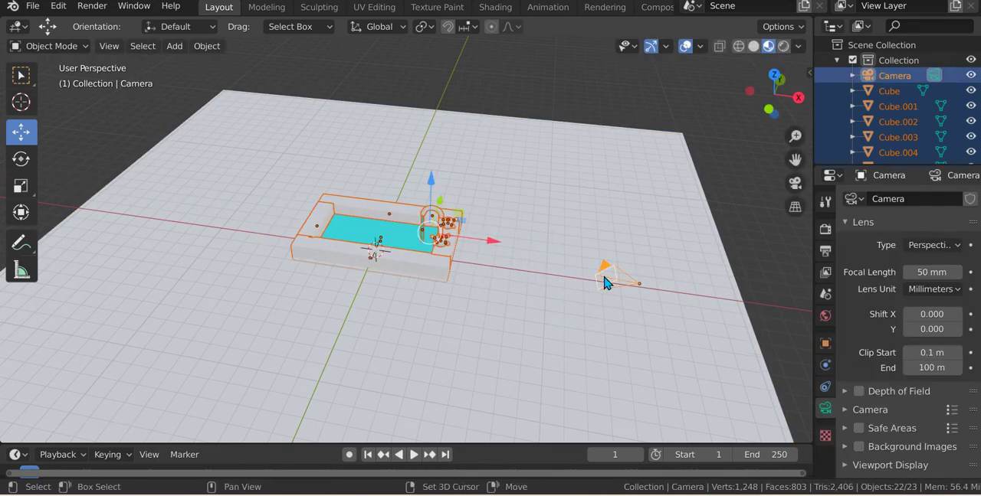
shift+click(612, 287)
shift+click(613, 282)
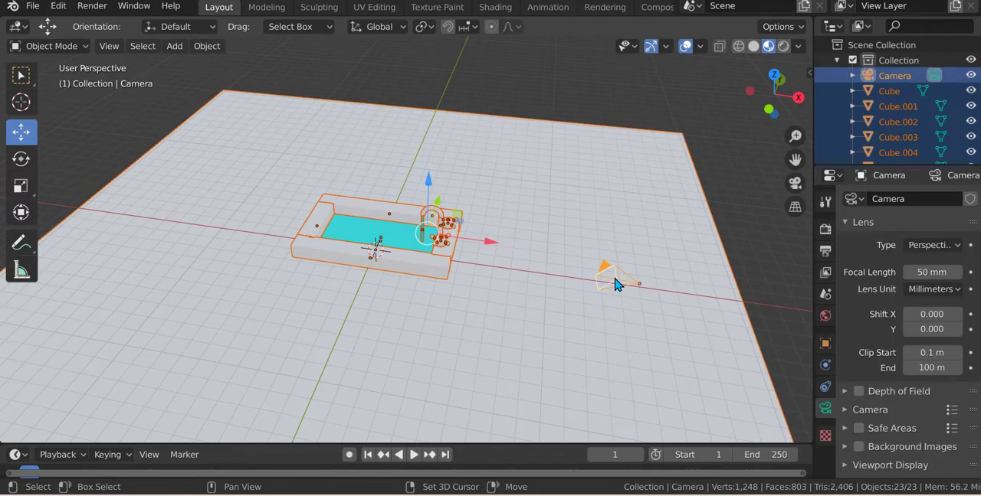
shift+click(613, 284)
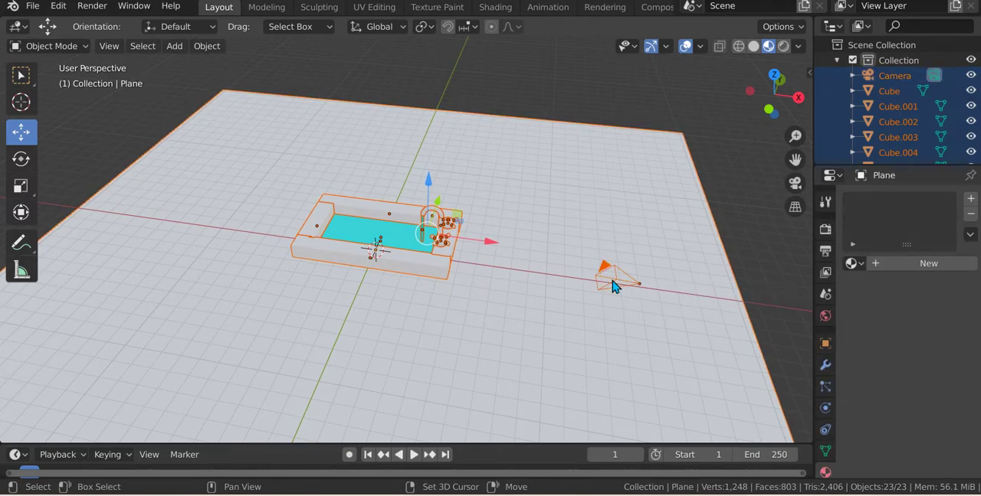
shift+click(613, 287)
shift+click(613, 286)
shift+click(613, 286)
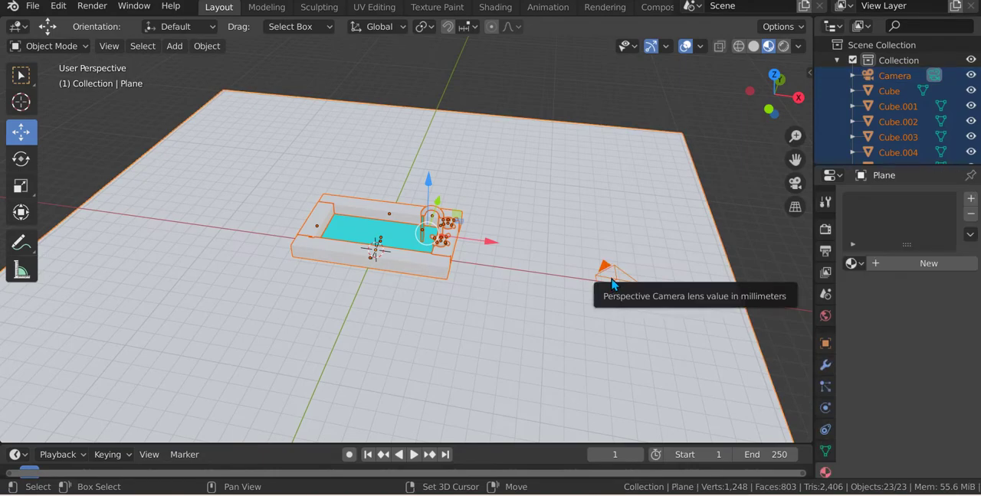
drag(435, 206, 465, 113)
scroll(526, 218, down, 3)
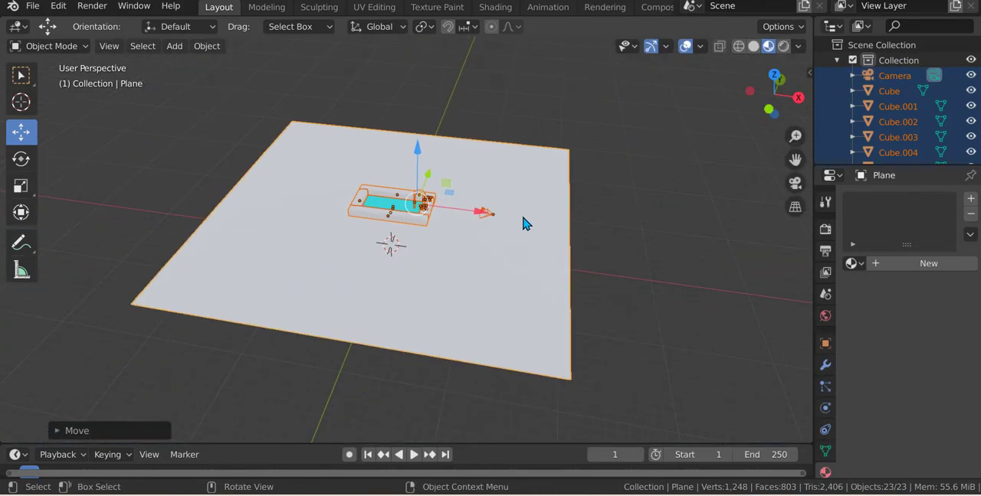
Drop the camera from the selection and move the sink objects vertically.
mouse_move(526, 219)
middle_down()
mouse_move(538, 189)
mouse_move(505, 286)
mouse_move(480, 271)
middle_up()
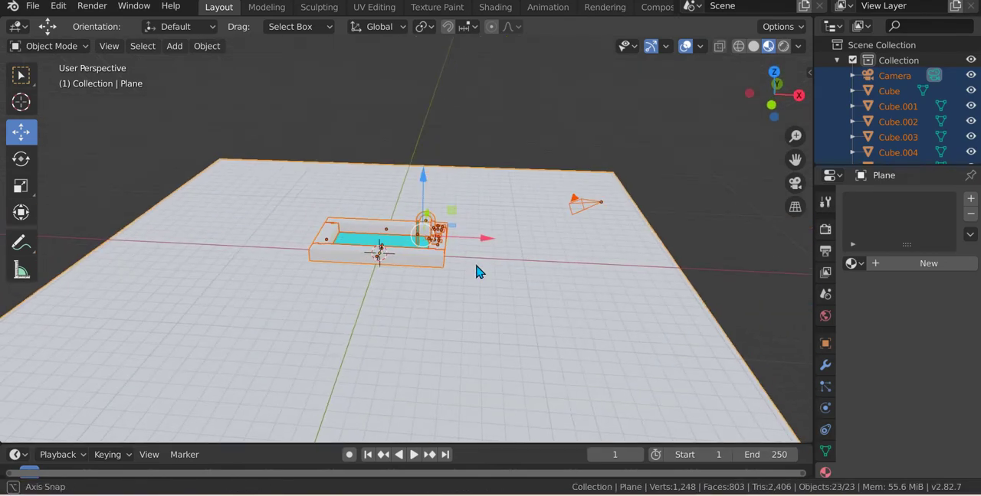
shift+click(596, 196)
mouse_move(596, 196)
middle_down()
mouse_move(526, 219)
mouse_move(521, 127)
middle_up()
scroll(521, 127, up, 2)
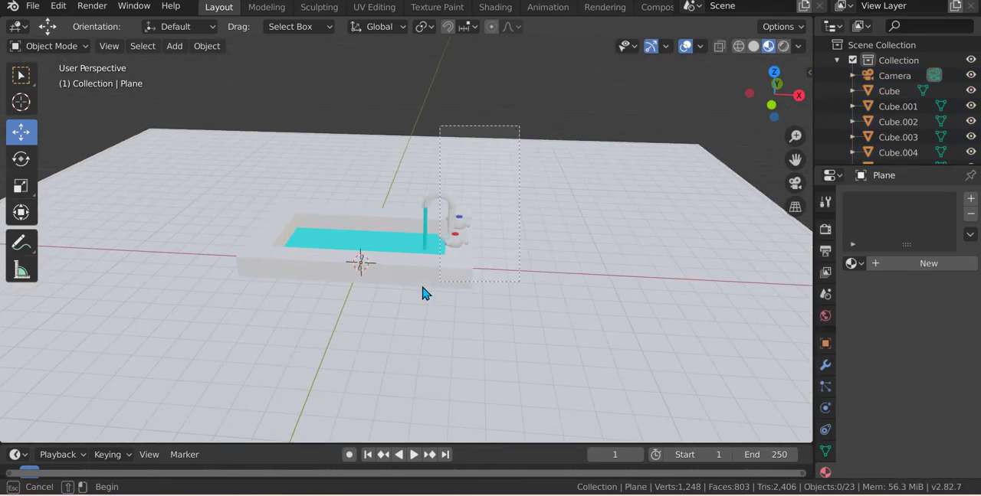
scroll(503, 313, down, 3)
key(g)
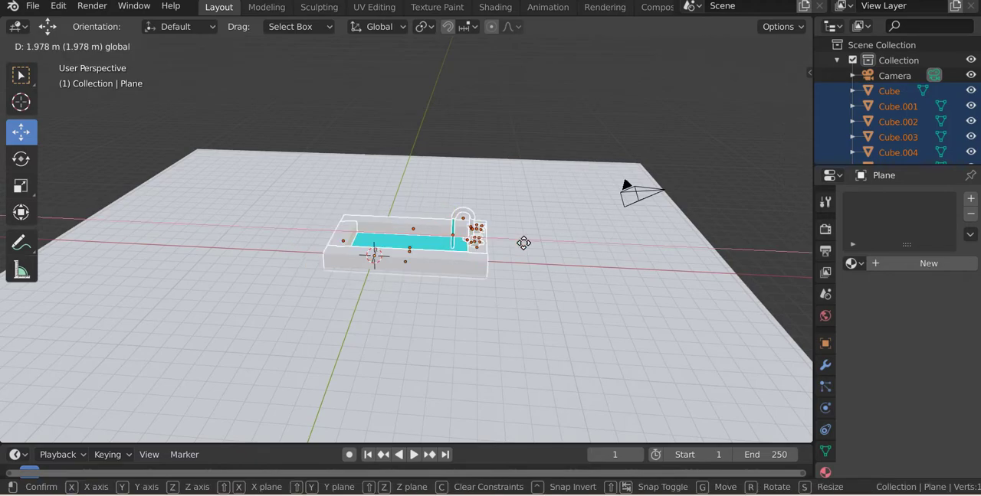
click(499, 243)
scroll(452, 195, up, 2)
drag(452, 176, 477, 146)
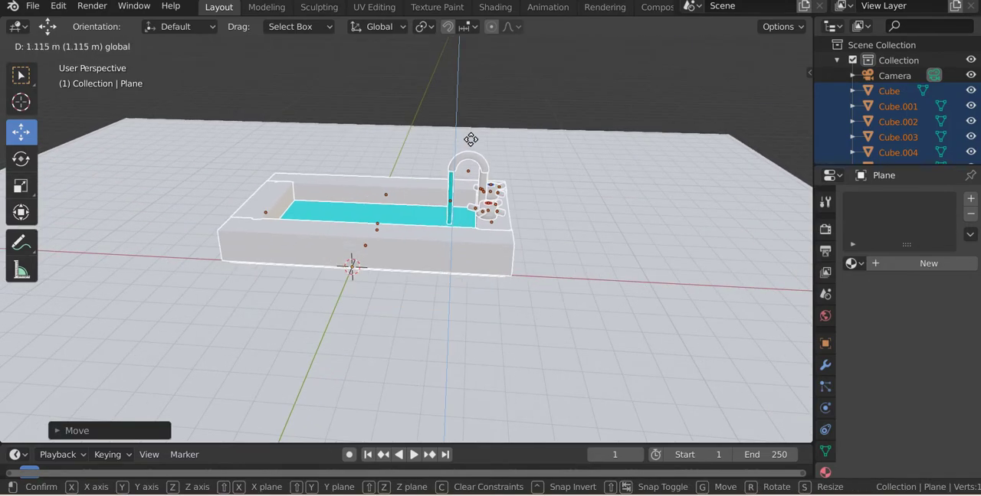
scroll(470, 328, down, 2)
Box-select the bathtub and faucet objects and lower them onto the floor plane.
click(470, 328)
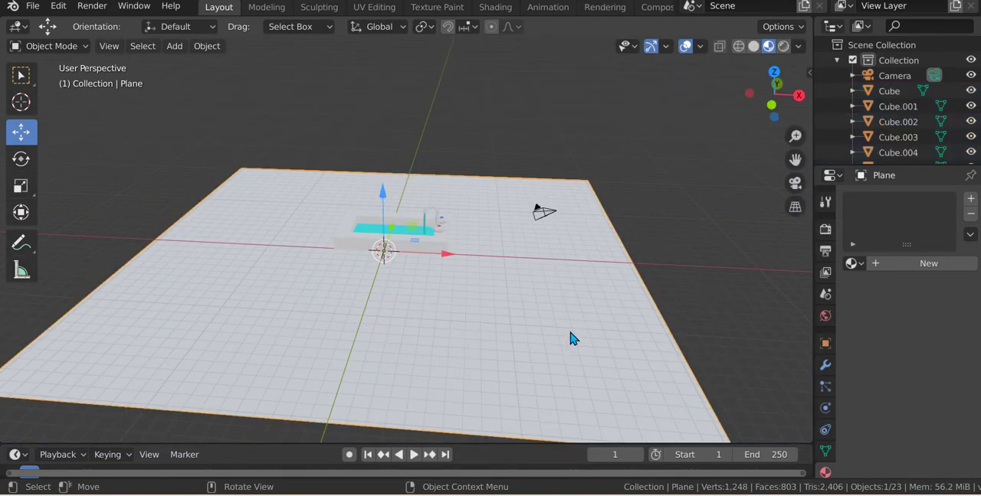
middle_drag(570, 339, 289, 243)
scroll(289, 244, up, 2)
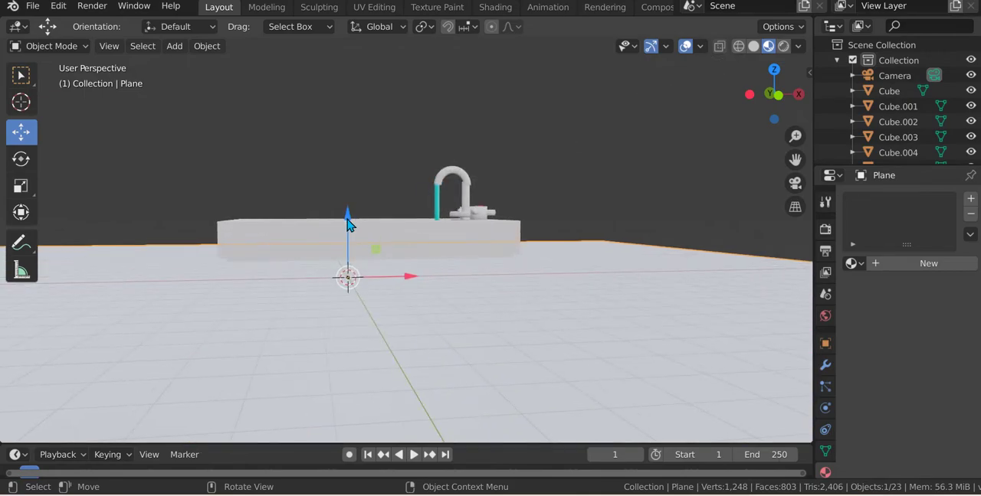
drag(347, 223, 345, 215)
scroll(466, 219, up, 1)
scroll(420, 219, up, 1)
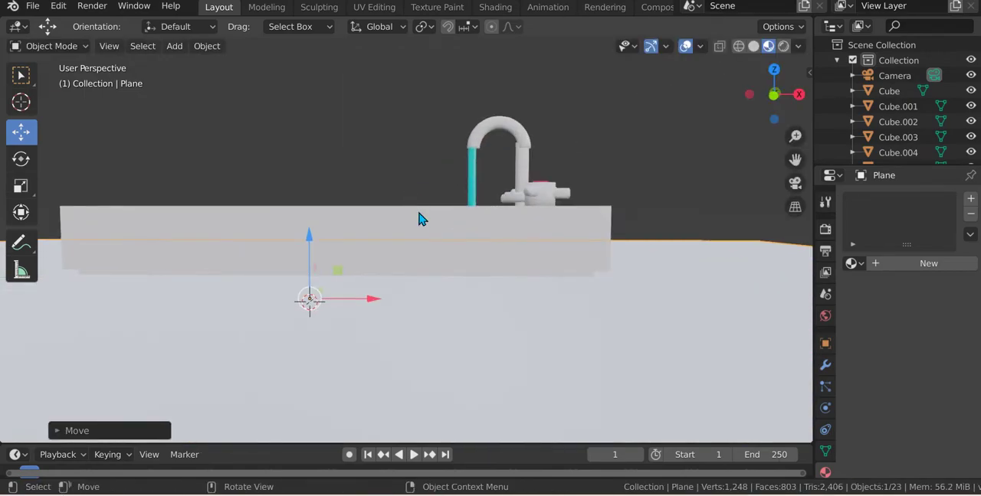
mouse_move(419, 219)
middle_down()
mouse_move(444, 285)
mouse_move(421, 192)
mouse_move(432, 212)
mouse_move(504, 208)
mouse_move(505, 168)
middle_up()
scroll(460, 191, down, 2)
scroll(506, 168, down, 2)
drag(466, 173, 294, 324)
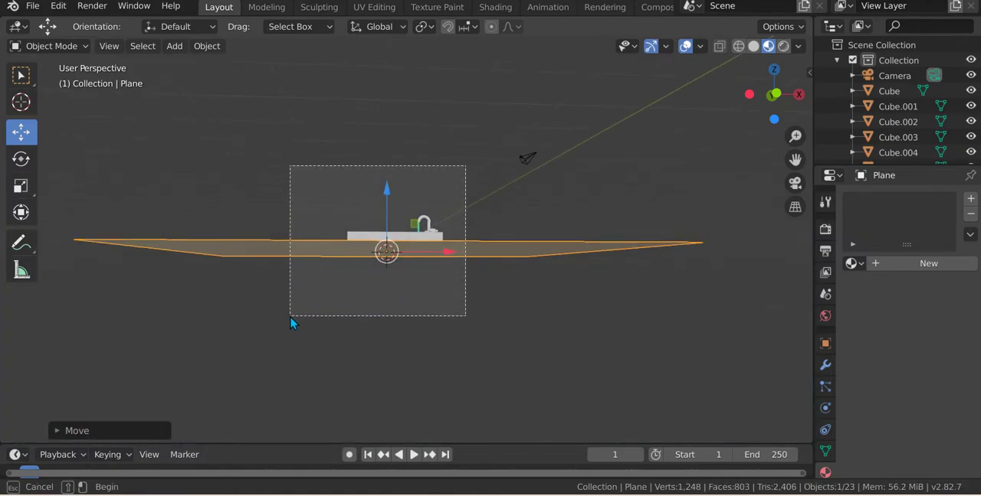
scroll(396, 225, up, 3)
middle_drag(396, 226, 443, 293)
shift+click(481, 314)
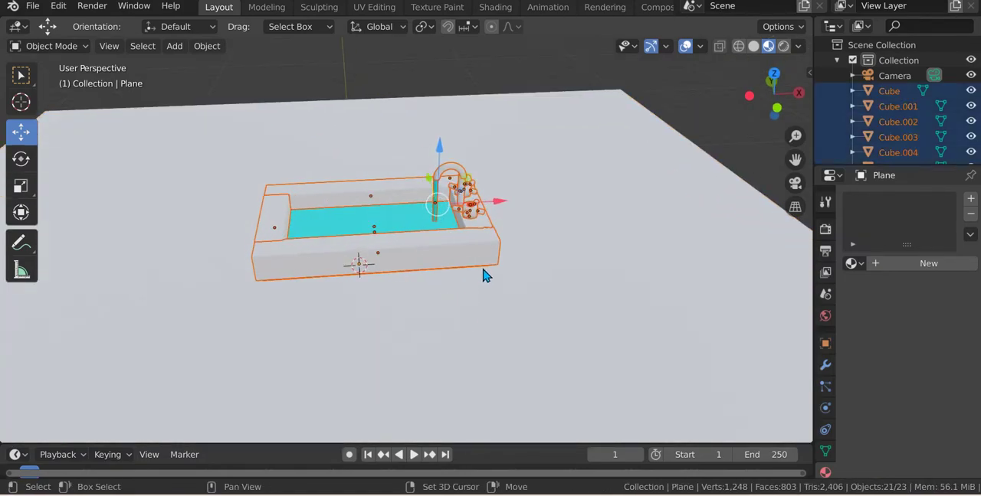
drag(447, 163, 457, 167)
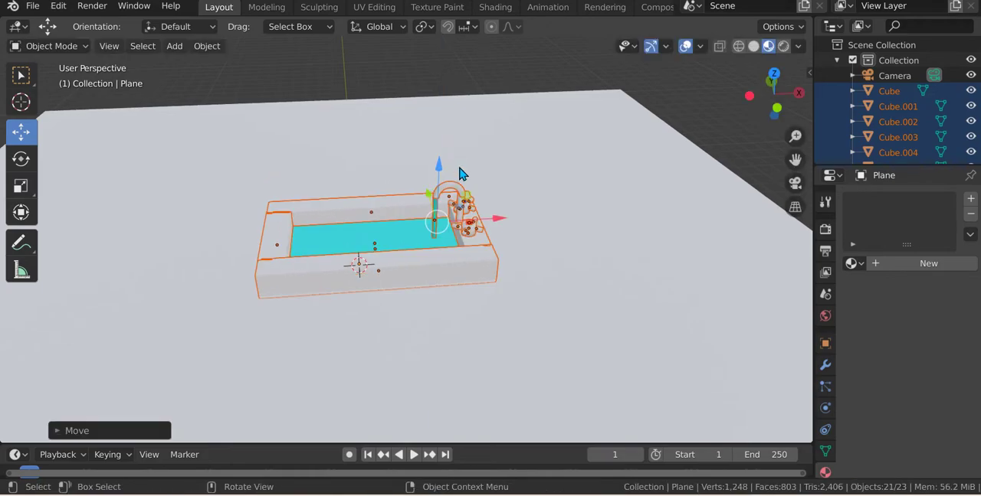
key(KP_0)
scroll(555, 273, up, 2)
scroll(611, 312, up, 2)
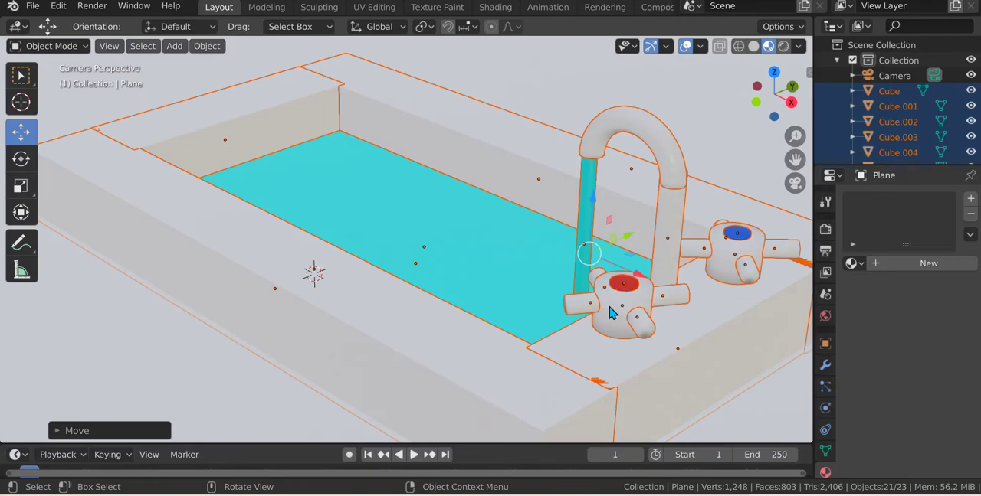
scroll(600, 324, down, 5)
scroll(248, 324, up, 2)
Give the floor plane a new material with a slightly darkened light grey colour.
click(246, 289)
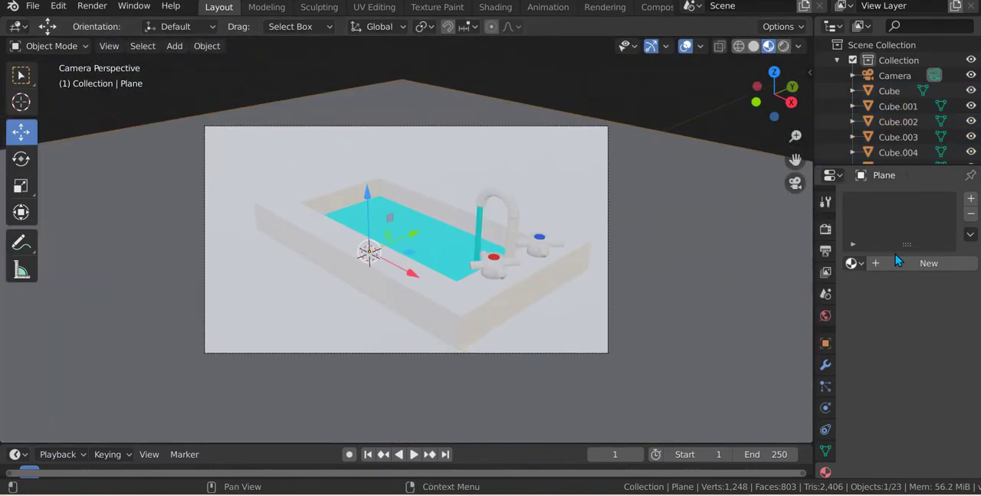
click(929, 264)
click(951, 424)
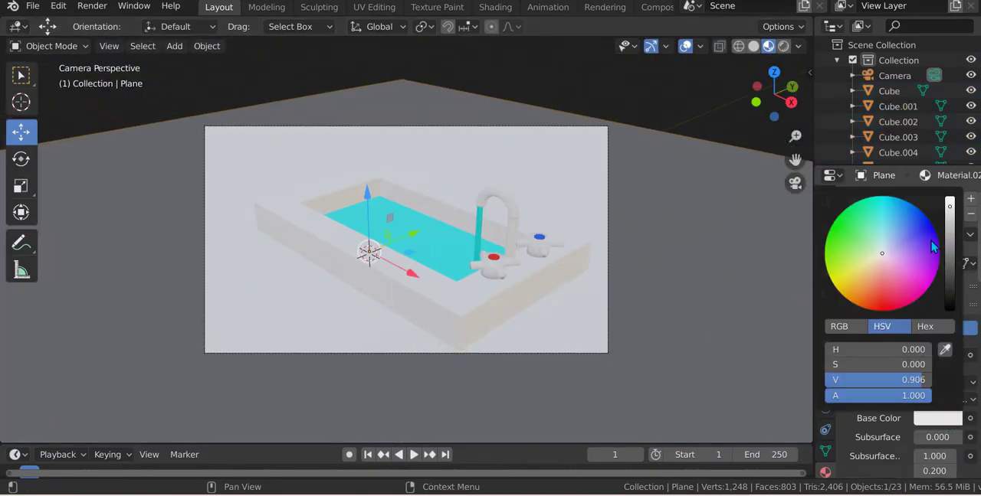
mouse_move(951, 274)
mouse_down()
mouse_move(950, 219)
mouse_move(949, 231)
mouse_up()
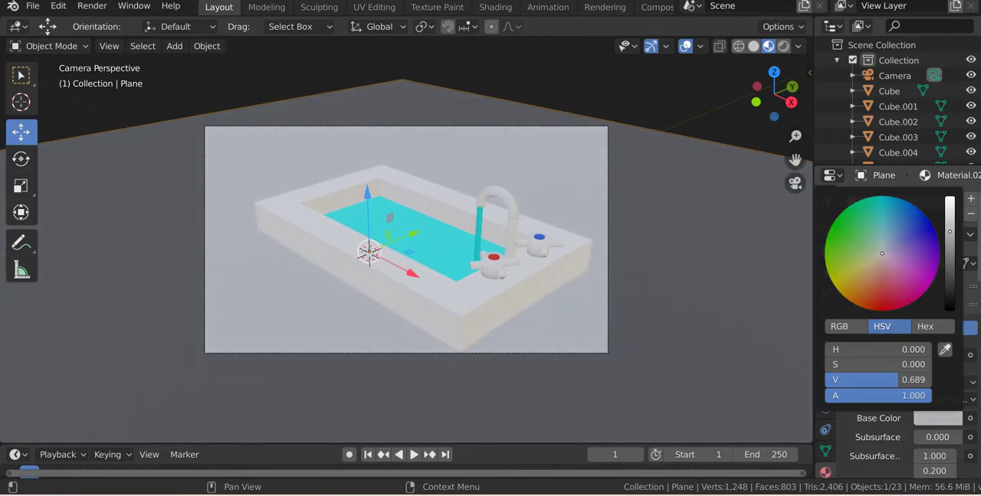
scroll(703, 194, up, 3)
scroll(703, 195, up, 1)
Darken the faucet pillar to grey and give the spout a new material sampled from it.
click(678, 199)
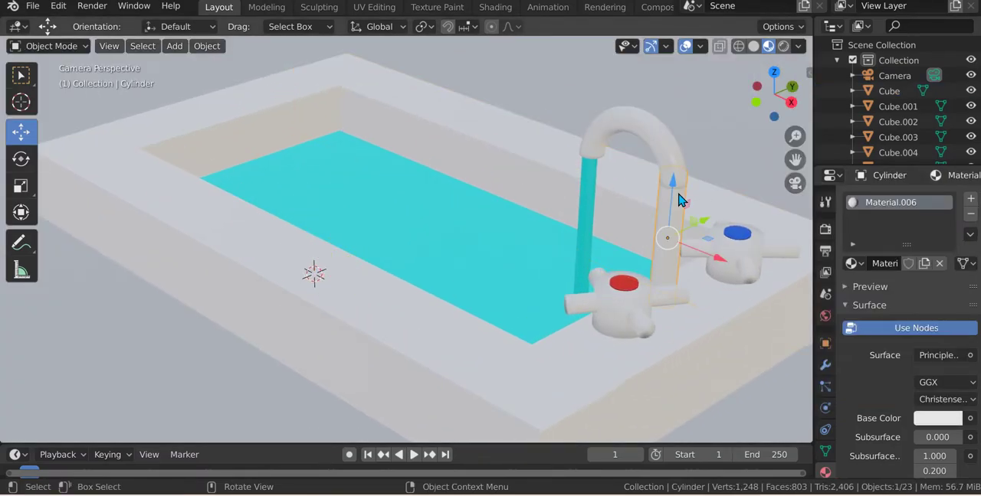
click(944, 423)
drag(954, 279, 957, 265)
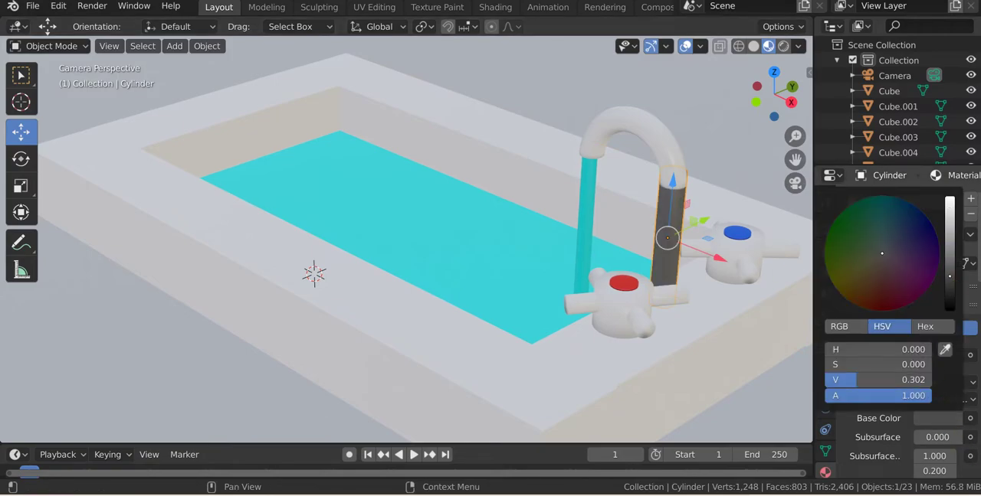
click(661, 167)
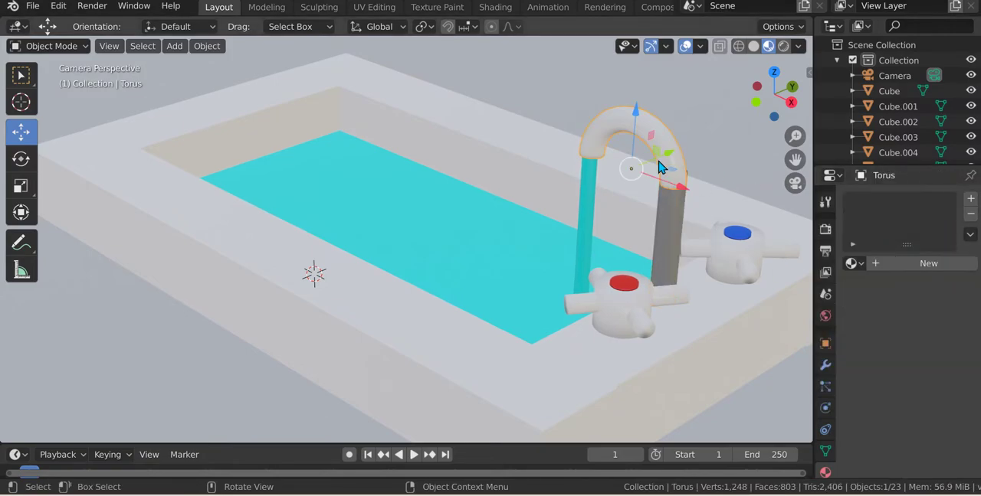
click(912, 264)
click(940, 420)
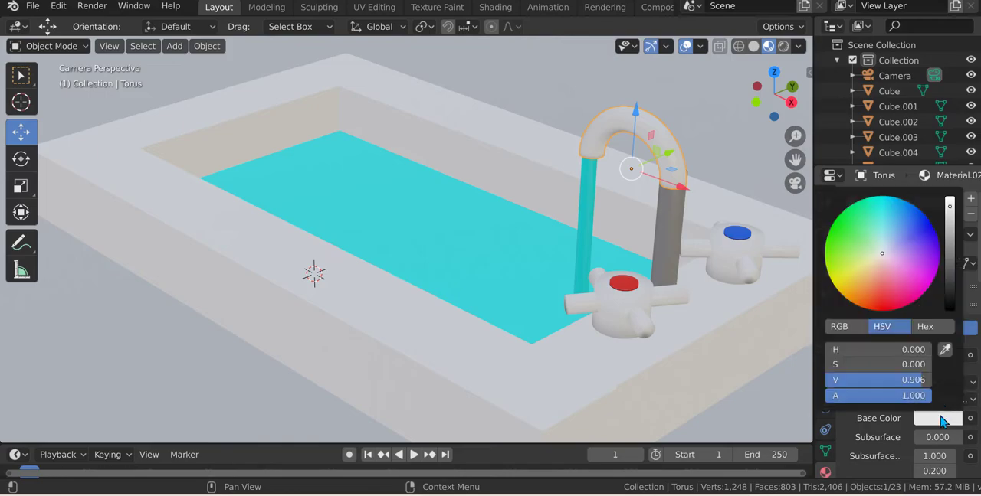
click(944, 349)
click(674, 238)
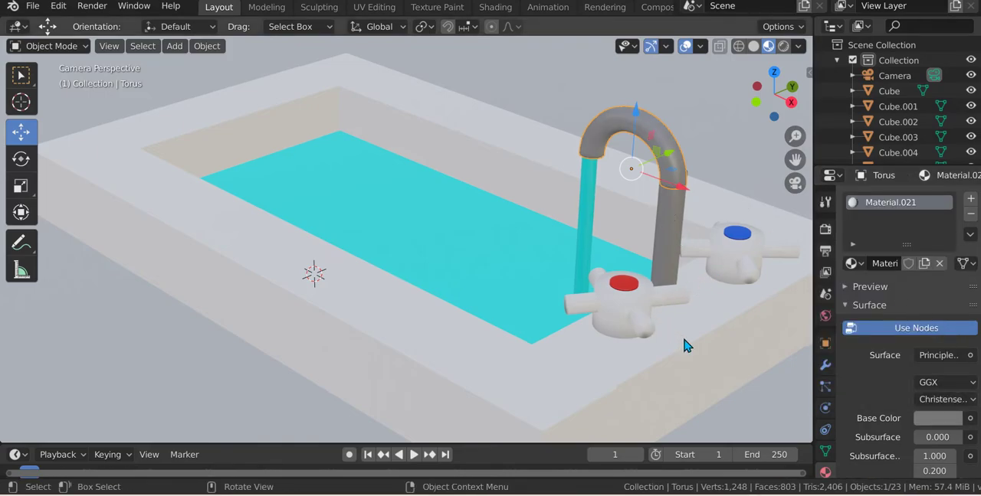
Sample the pillar's grey onto the hot-water knob body and another knob piece.
click(620, 322)
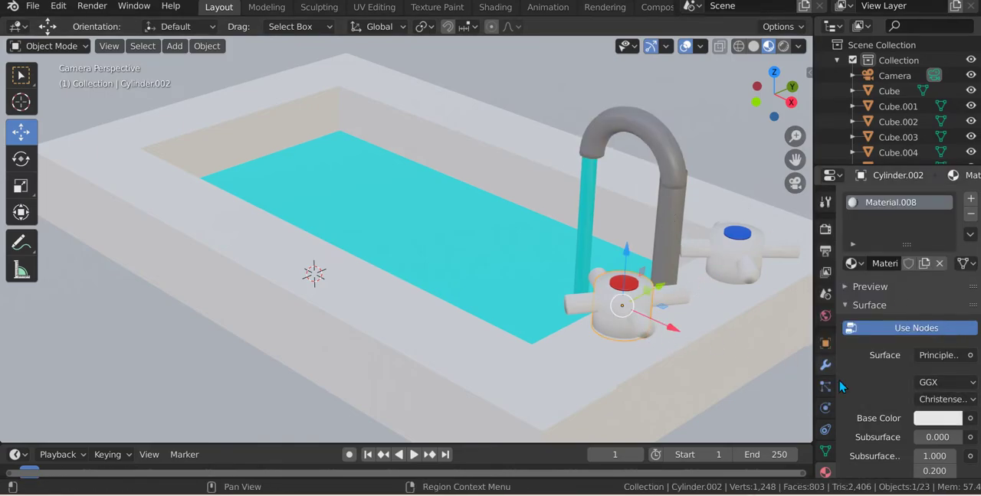
click(947, 420)
click(954, 349)
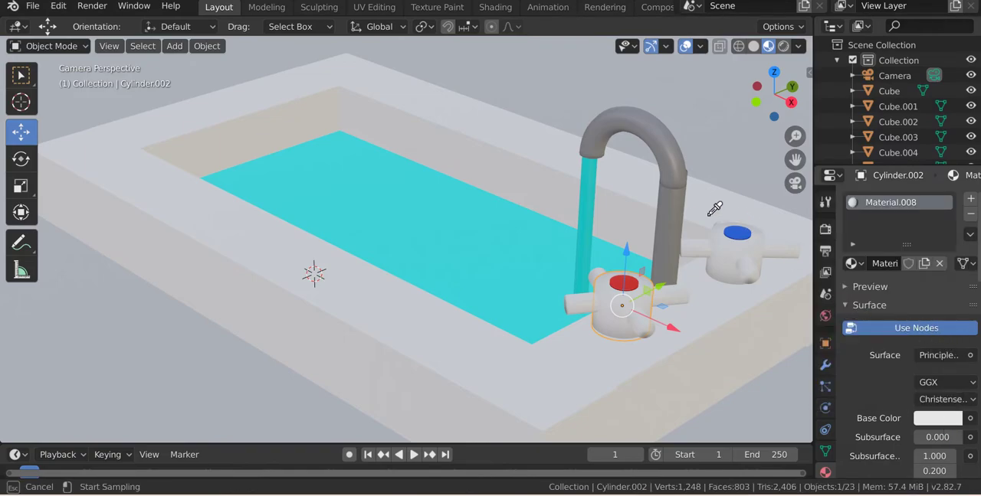
click(672, 239)
scroll(674, 357, up, 1)
click(682, 337)
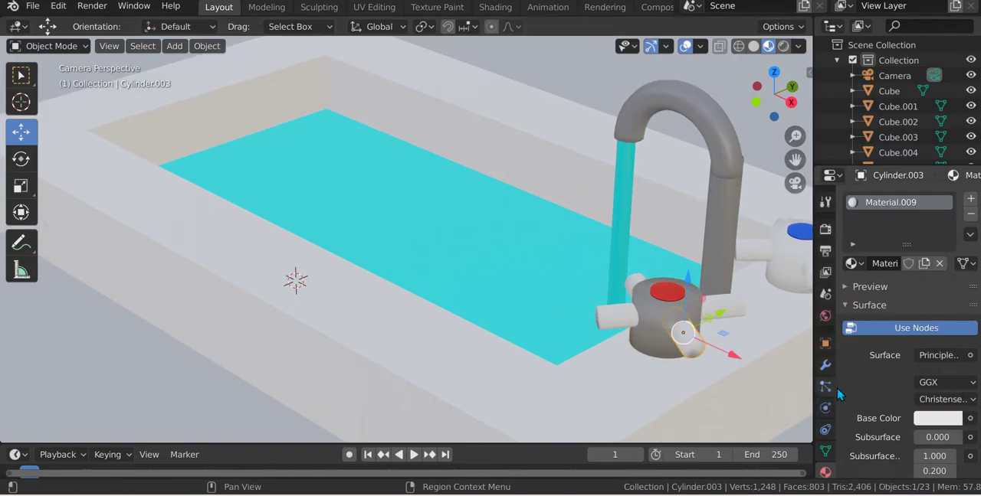
click(946, 420)
click(955, 327)
click(729, 235)
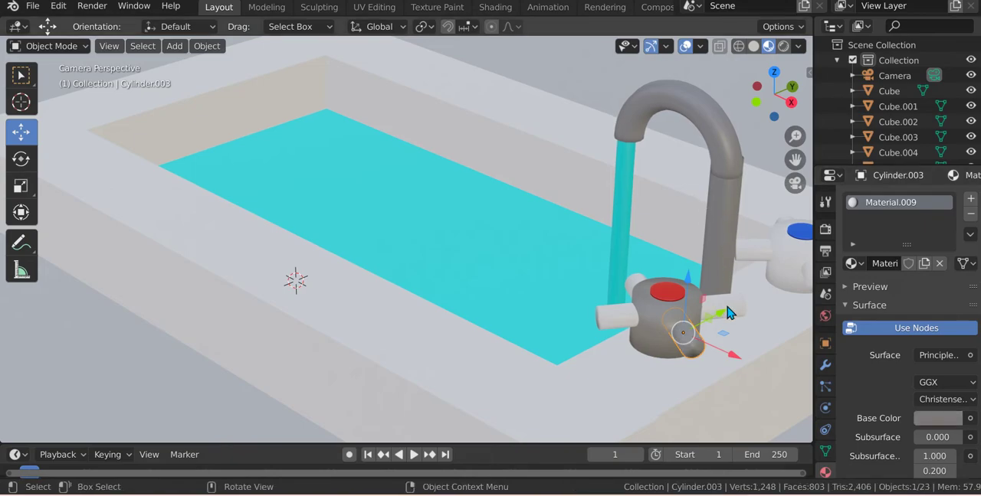
Sample the same grey onto the hot knob's spoke arms.
click(724, 306)
click(946, 420)
click(945, 349)
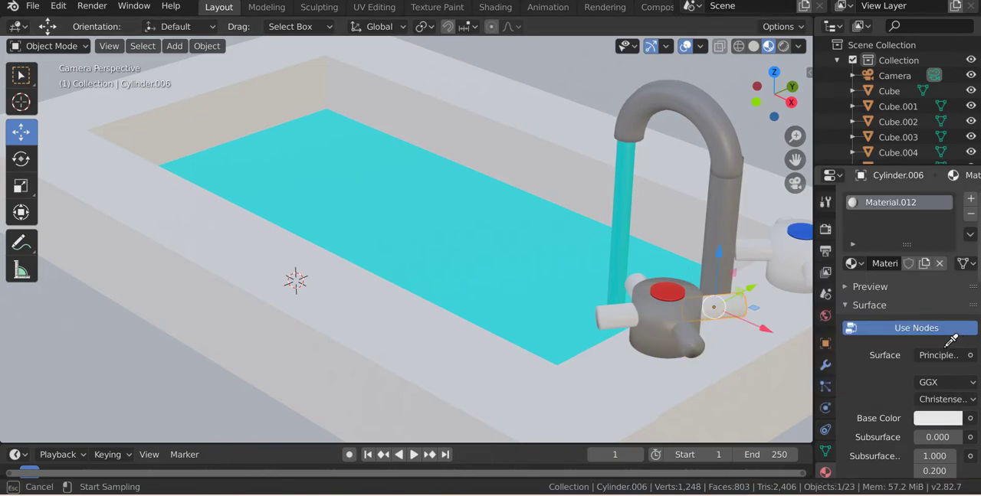
click(714, 285)
click(611, 322)
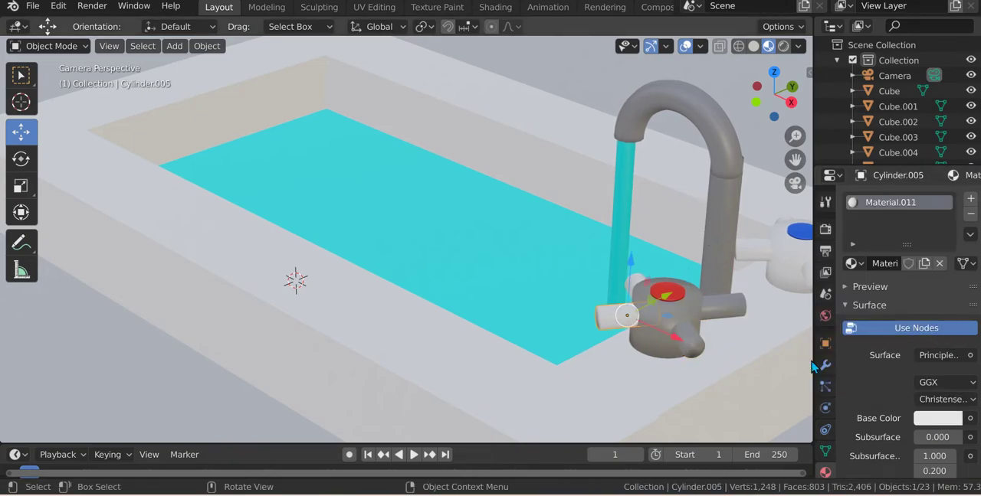
click(938, 418)
click(945, 349)
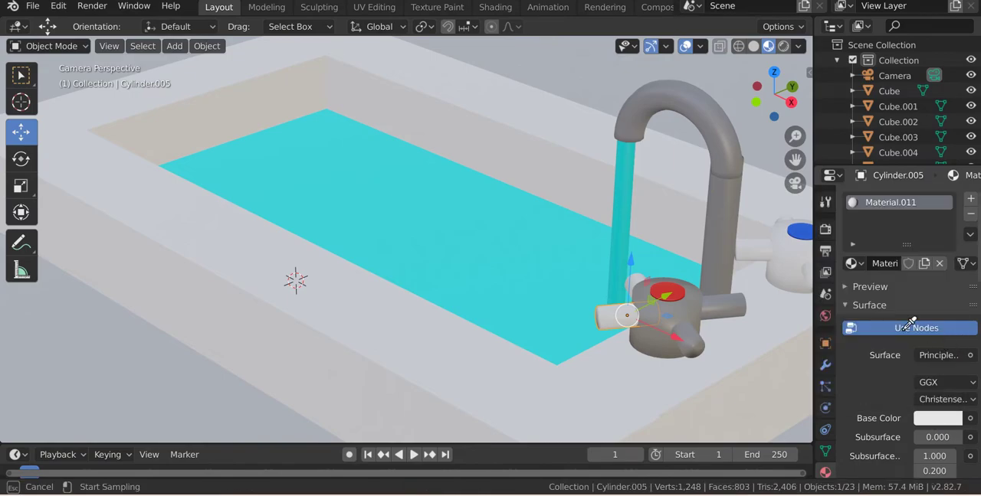
click(717, 279)
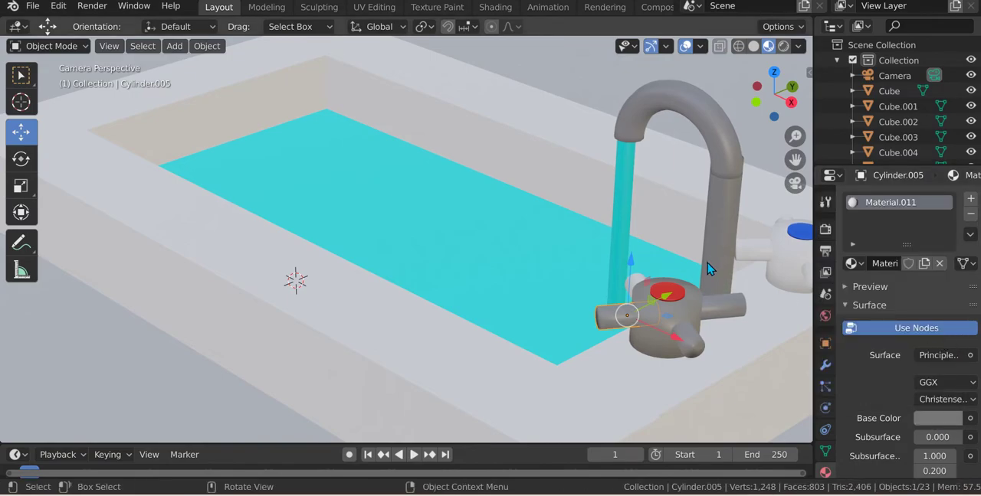
click(642, 291)
click(941, 418)
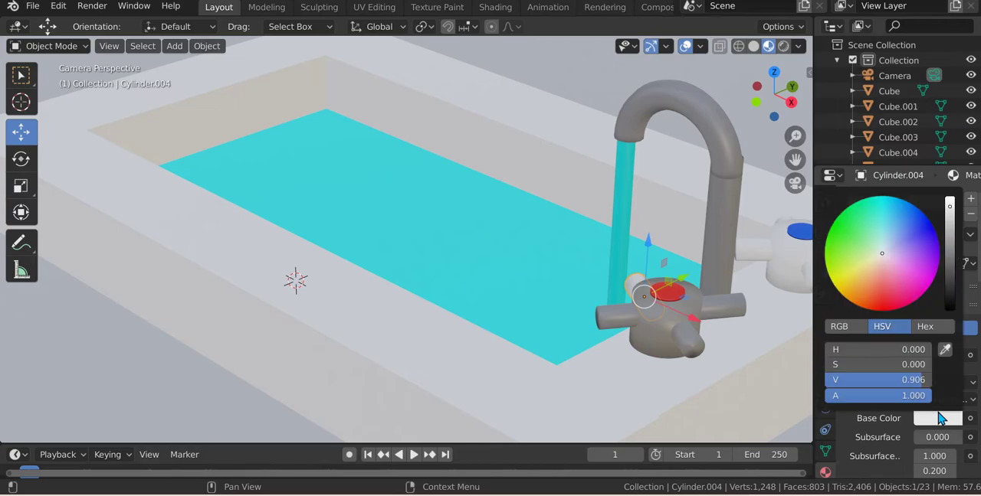
click(946, 351)
Finish the last hot knob arm and sample the faucet grey onto the cold knob body.
click(726, 233)
scroll(712, 291, down, 2)
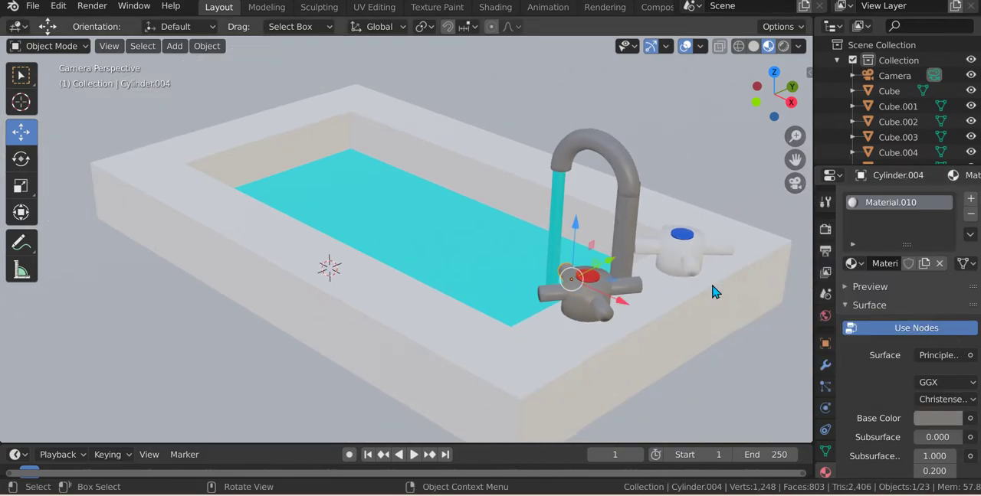
click(682, 253)
click(938, 434)
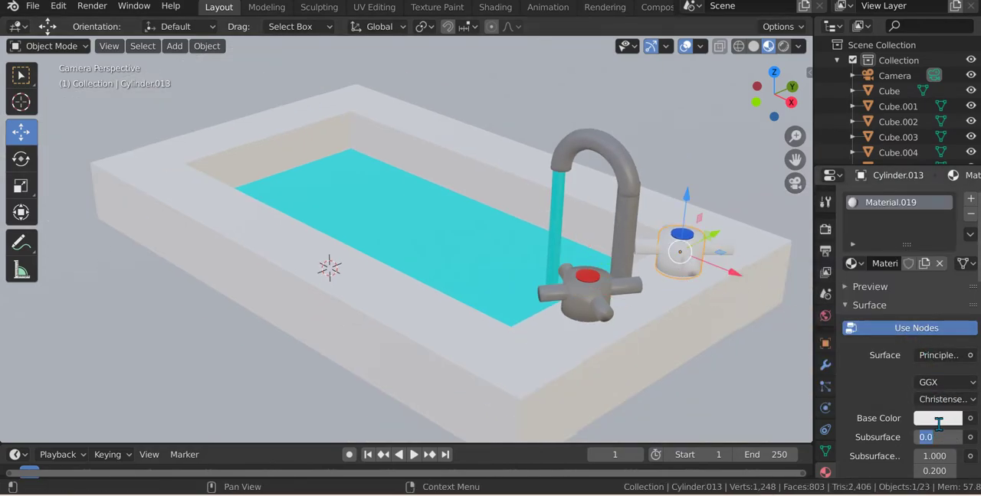
click(941, 423)
click(945, 350)
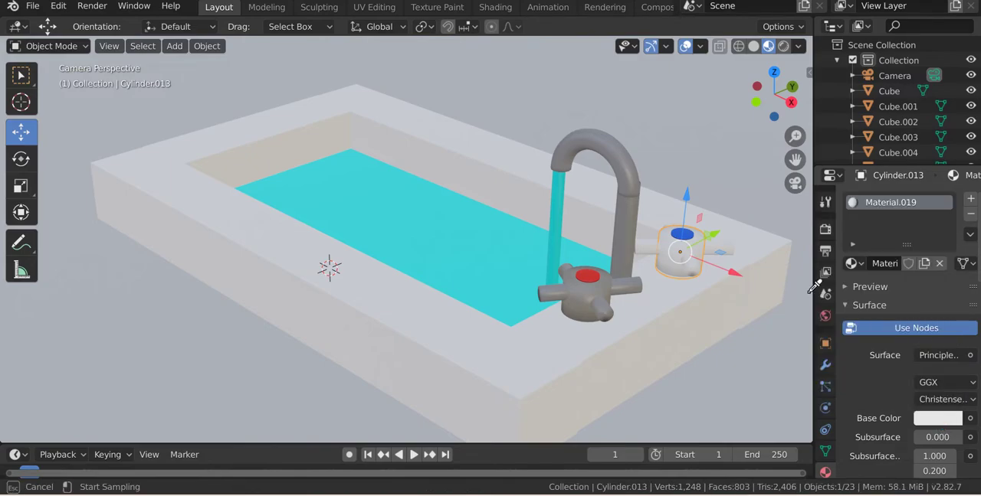
click(605, 215)
scroll(792, 268, up, 3)
scroll(791, 269, down, 1)
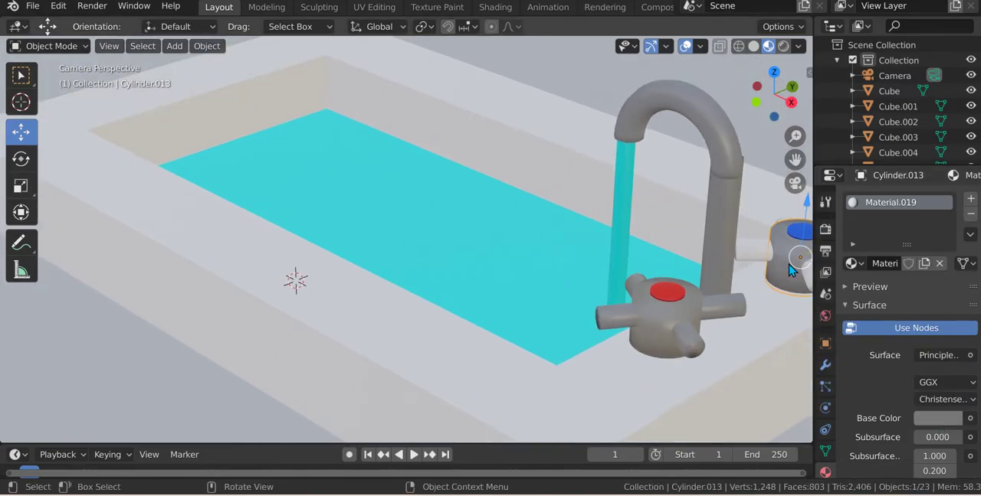
Sample the faucet grey onto the cold knob's arm and its right arm.
click(946, 418)
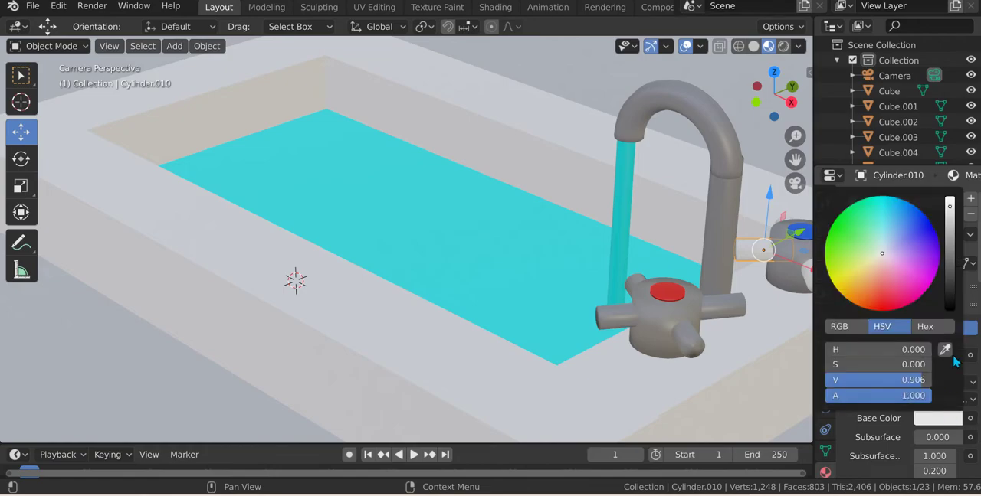
key(e)
click(727, 191)
middle_drag(727, 191, 745, 242)
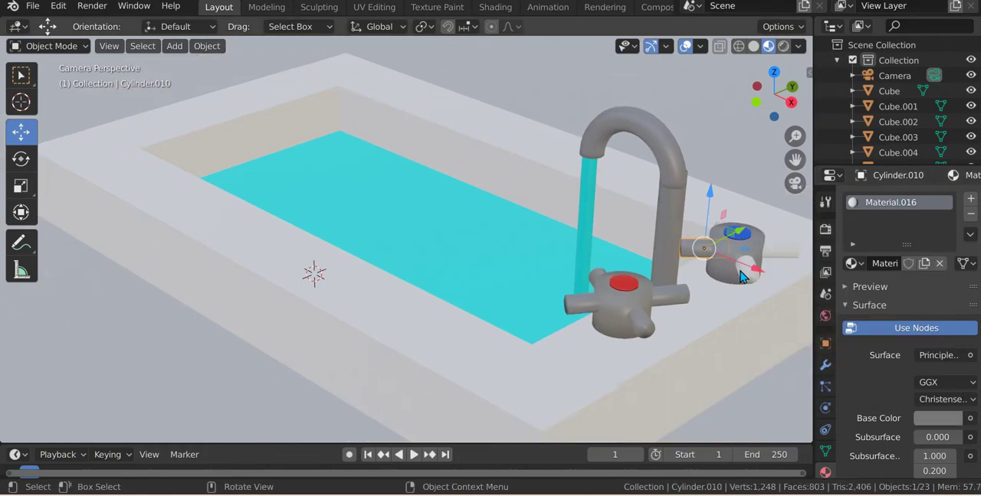
click(740, 277)
click(939, 419)
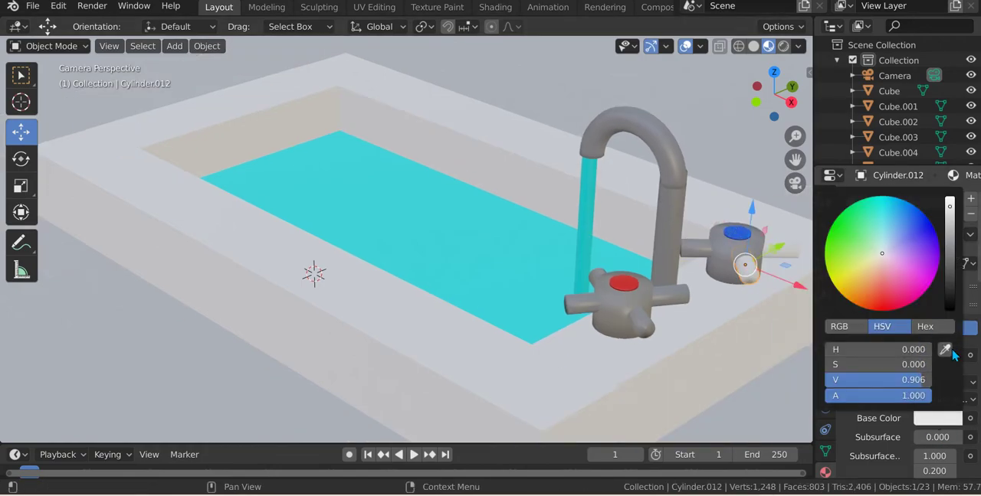
click(945, 350)
click(779, 255)
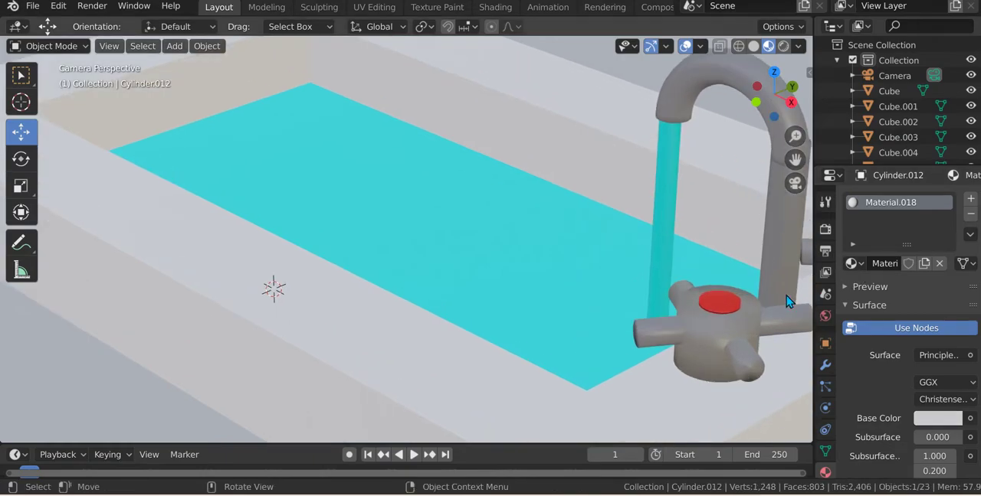
Sample the faucet grey onto two more blue-knob pieces.
middle_drag(741, 261, 734, 296)
scroll(733, 296, up, 5)
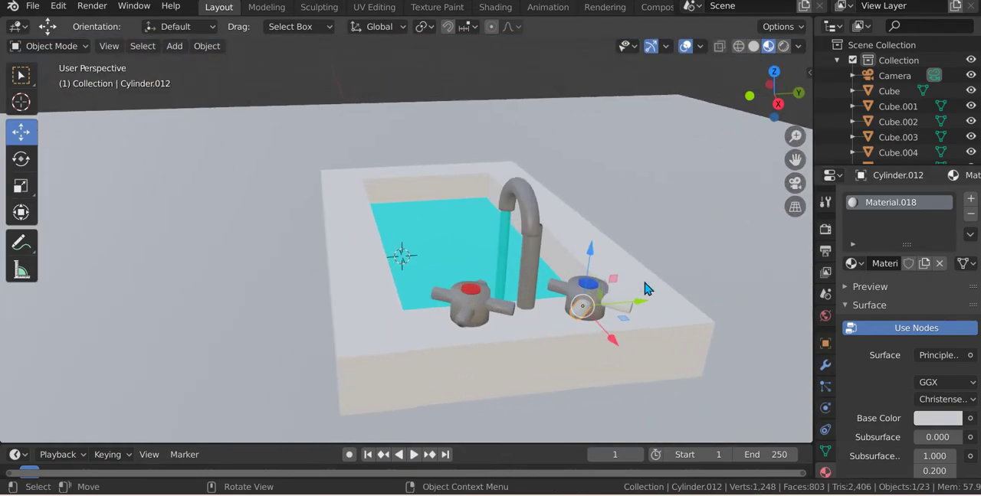
click(938, 426)
click(947, 342)
click(565, 214)
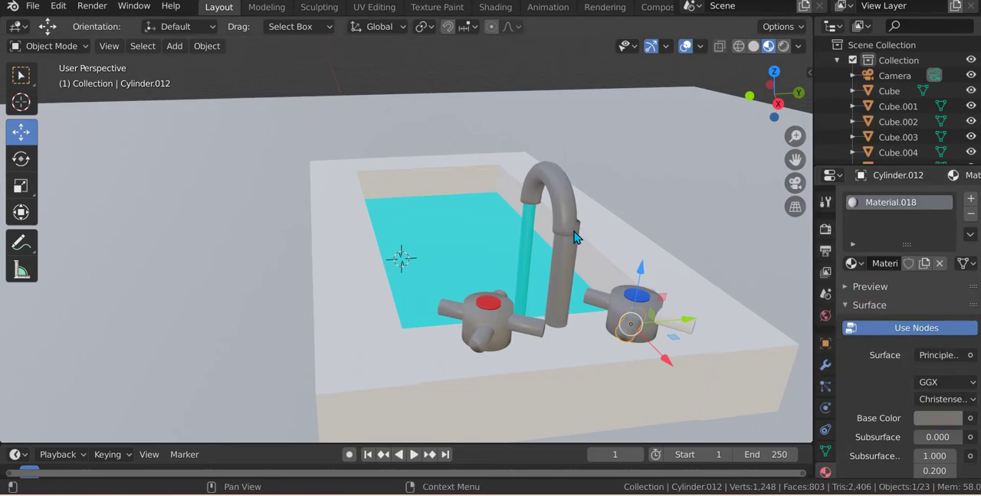
click(687, 337)
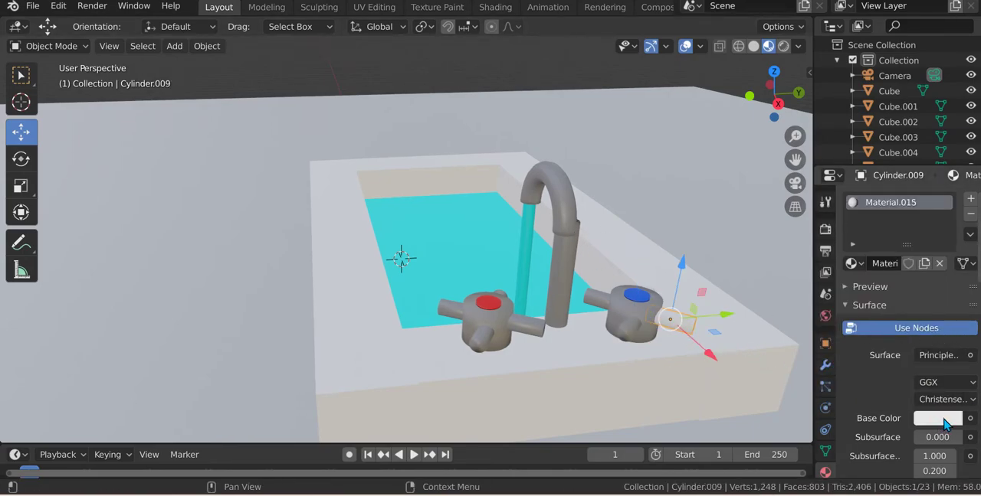
click(944, 426)
click(947, 345)
click(639, 323)
Sample the faucet grey onto a knob piece on the basin's far side.
mouse_move(638, 323)
middle_down()
mouse_move(569, 354)
mouse_move(299, 373)
middle_up()
click(232, 356)
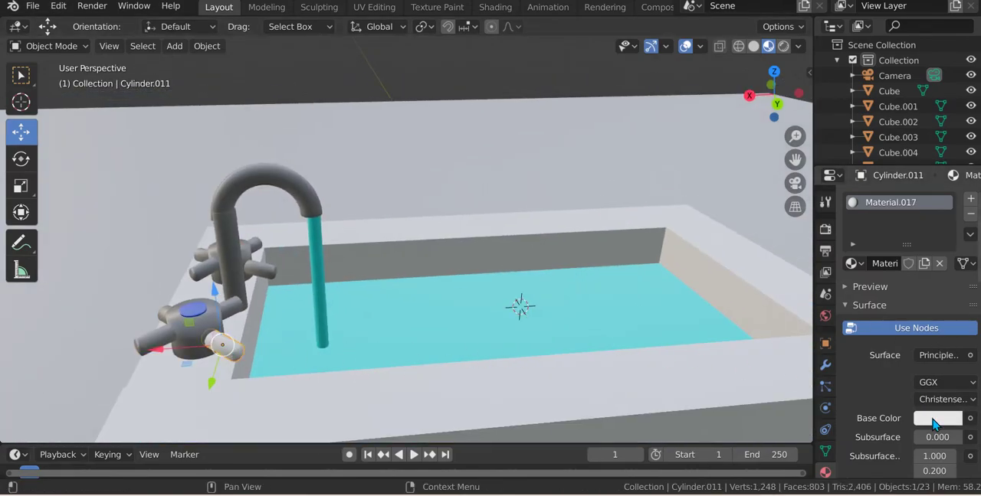
click(935, 426)
click(951, 350)
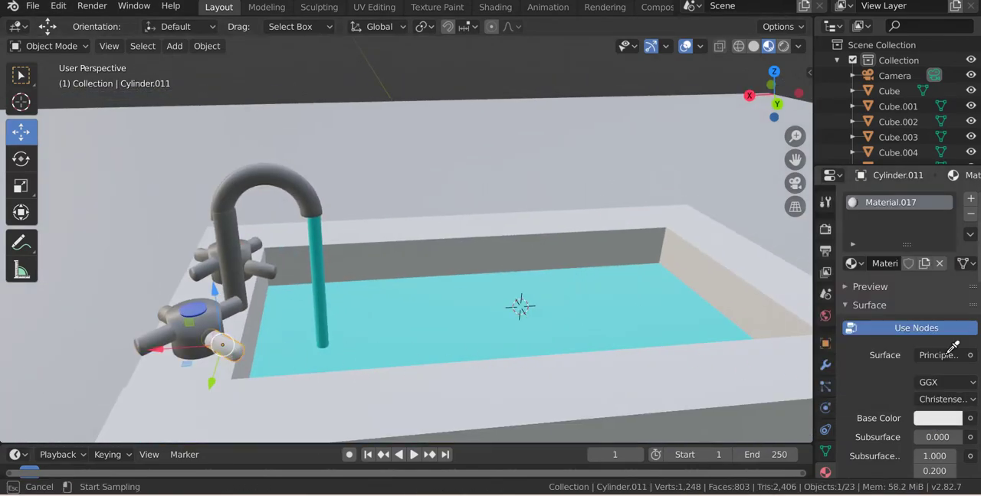
click(191, 329)
scroll(323, 289, down, 3)
scroll(322, 290, down, 2)
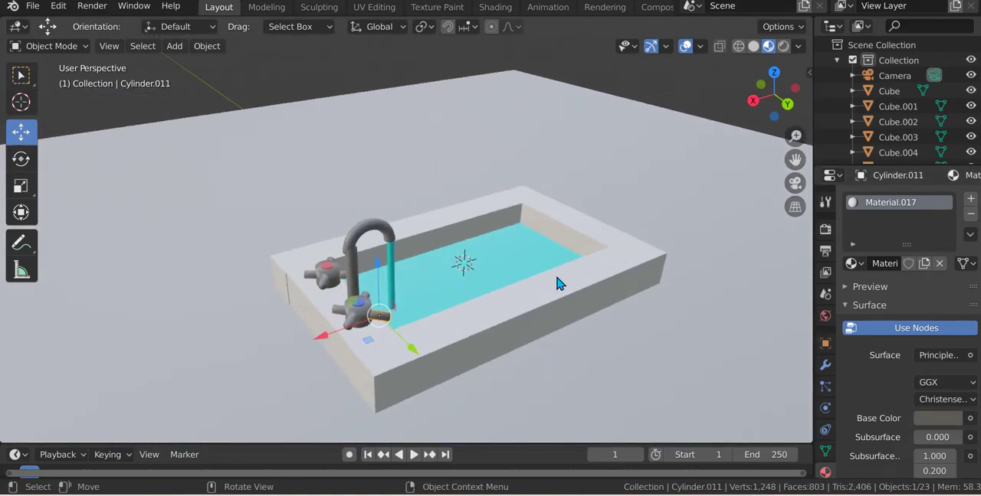
scroll(481, 288, down, 5)
Add an area light and raise it above the sink.
key(shift+a)
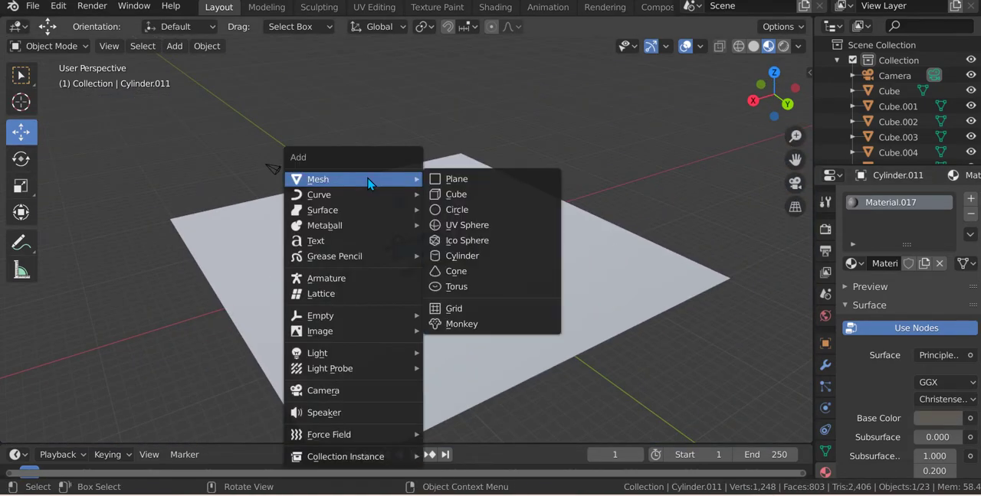
mouse_move(317, 354)
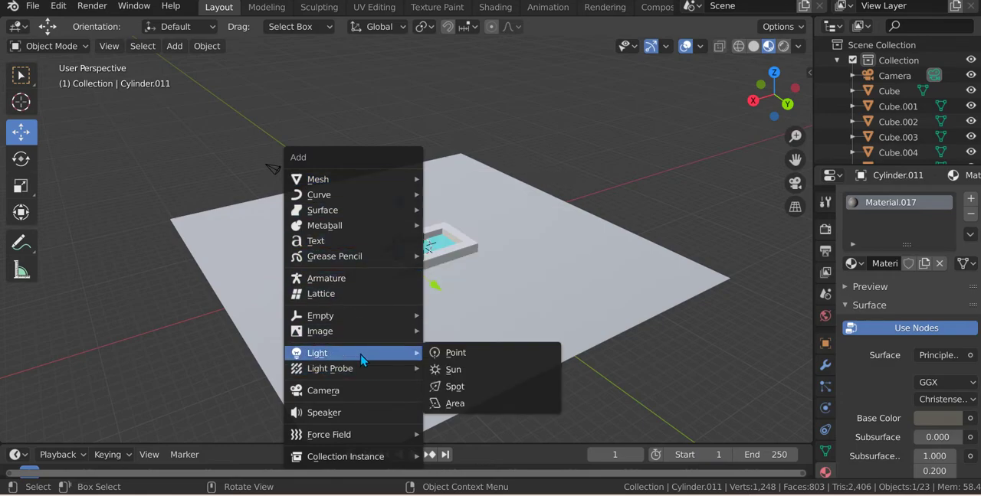
click(545, 406)
key(g)
click(445, 136)
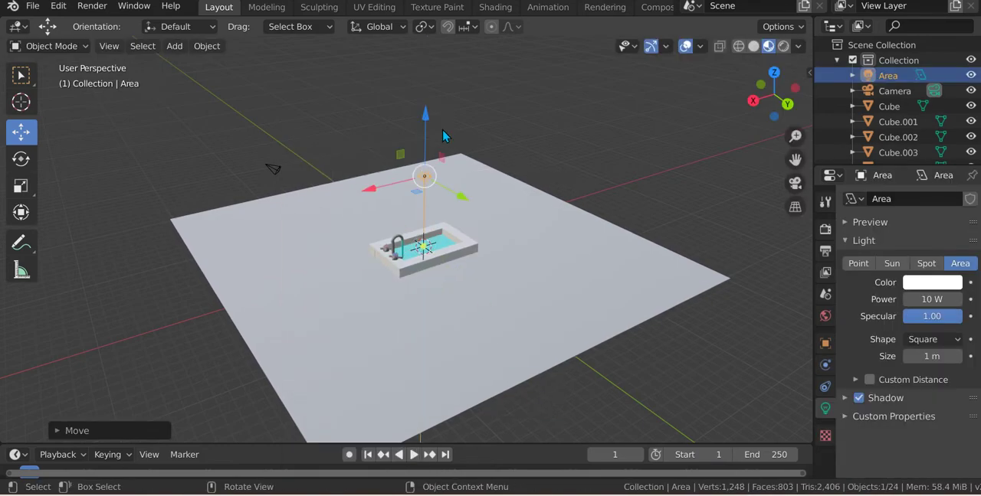
Switch the viewport to rendered shading.
key(z)
click(346, 236)
key(shift+z)
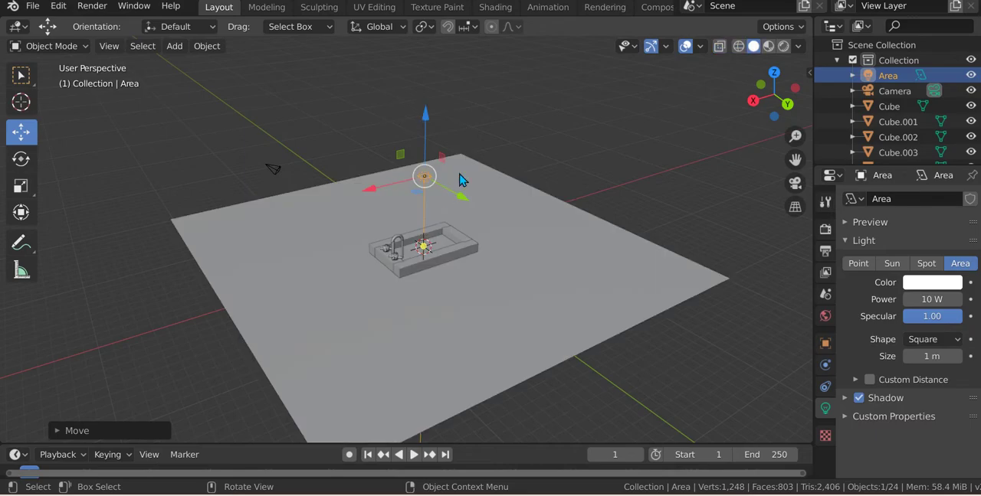
key(z)
click(431, 13)
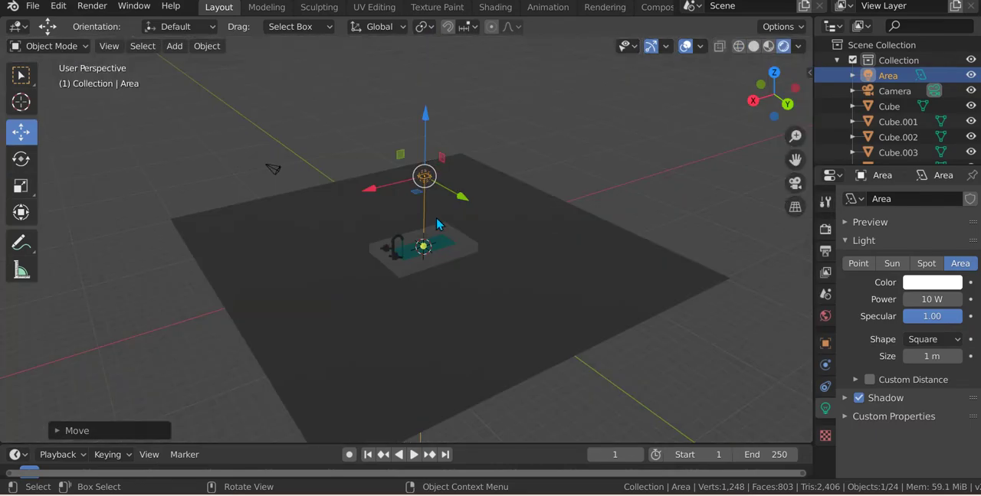
scroll(491, 259, up, 5)
scroll(491, 259, down, 4)
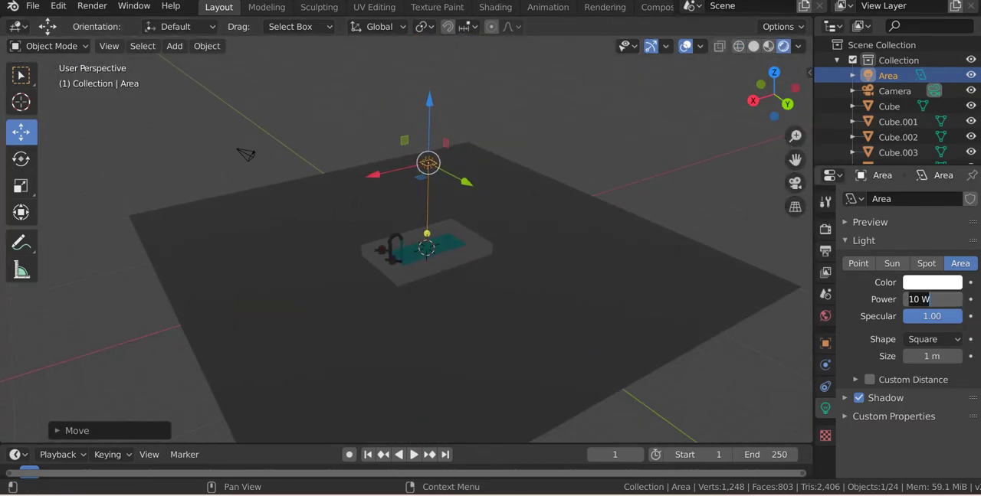
text(9000)
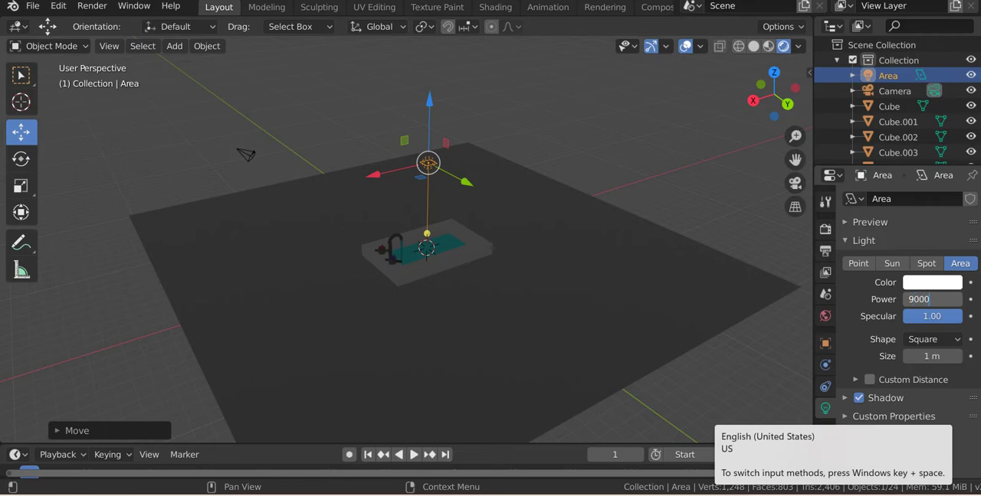
Set the light to 9000 W, enlarge it, and render the camera view.
key(Return)
key(s)
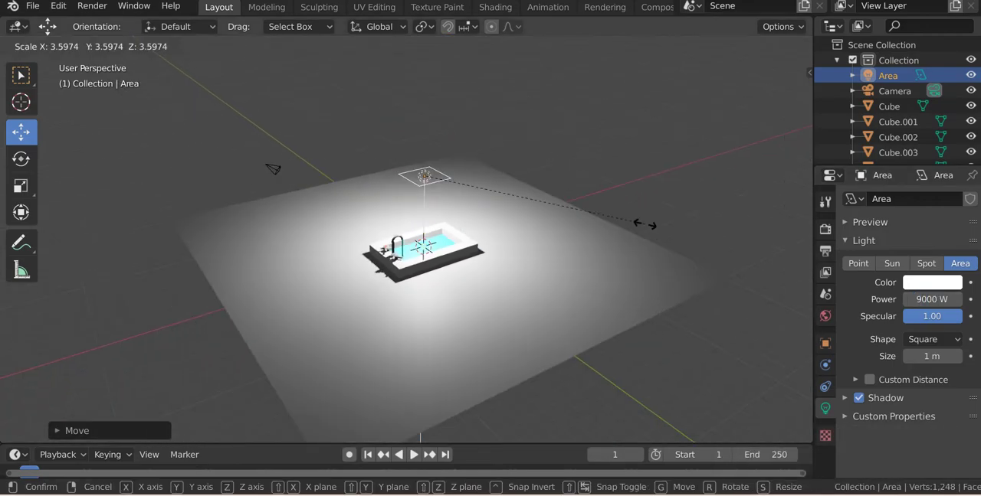
click(111, 203)
key(s)
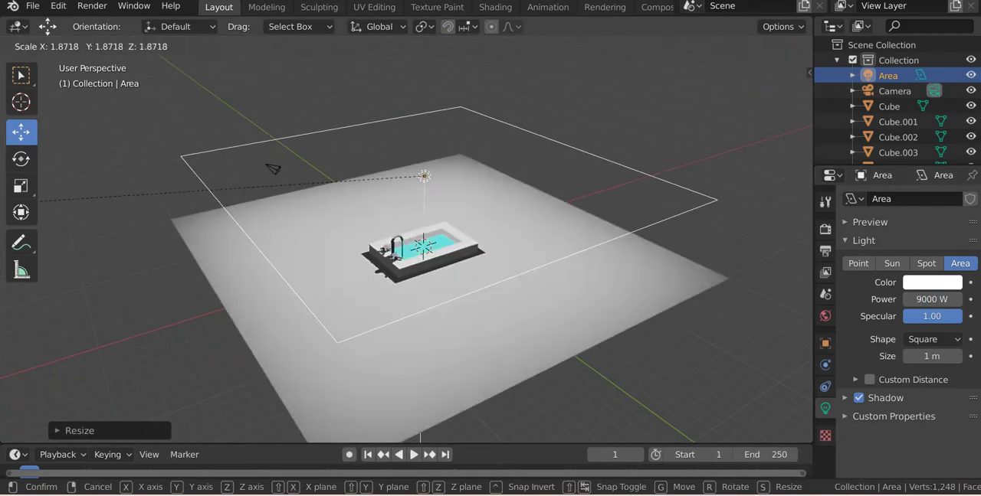
click(84, 188)
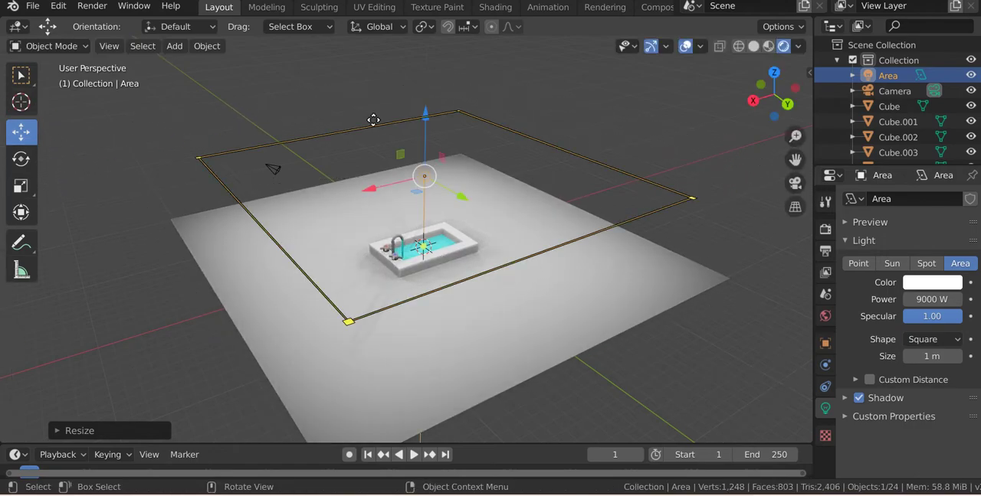
key(KP_0)
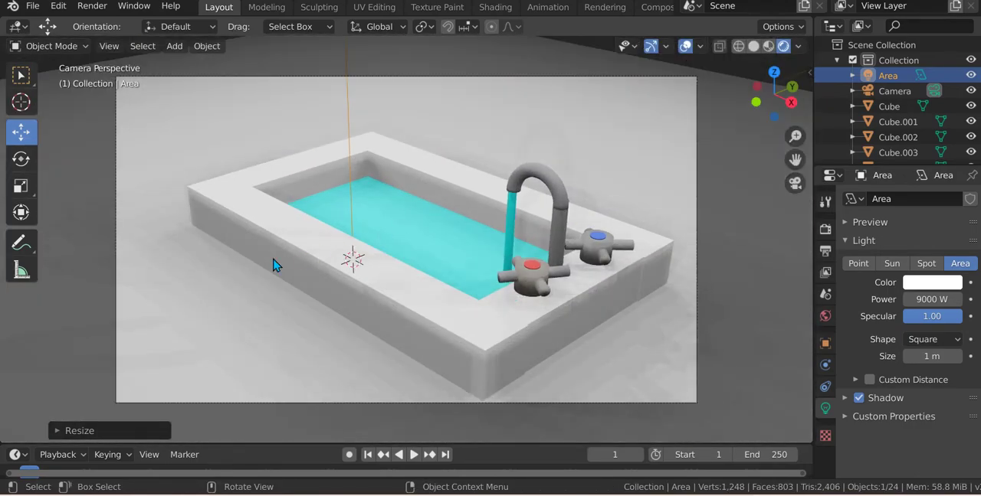
key(F12)
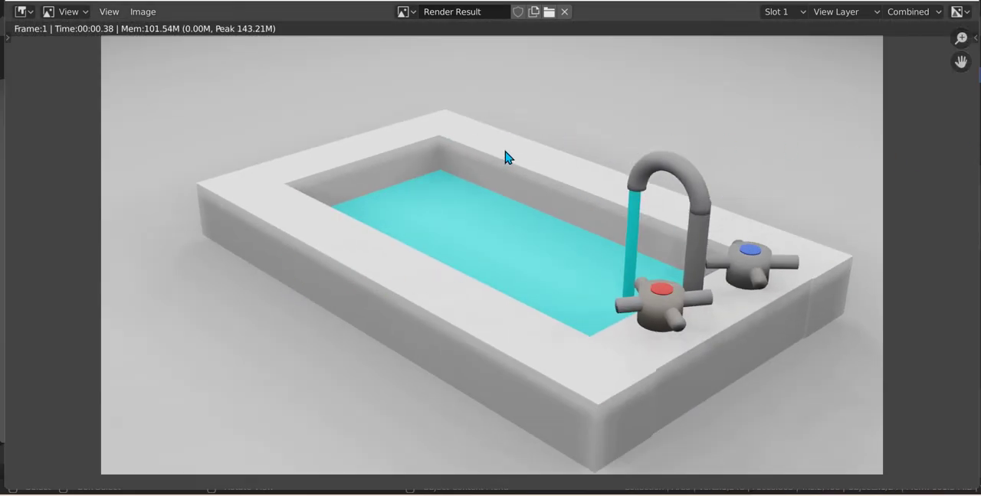
scroll(530, 166, up, 3)
scroll(537, 176, up, 2)
scroll(600, 344, down, 10)
scroll(611, 361, up, 4)
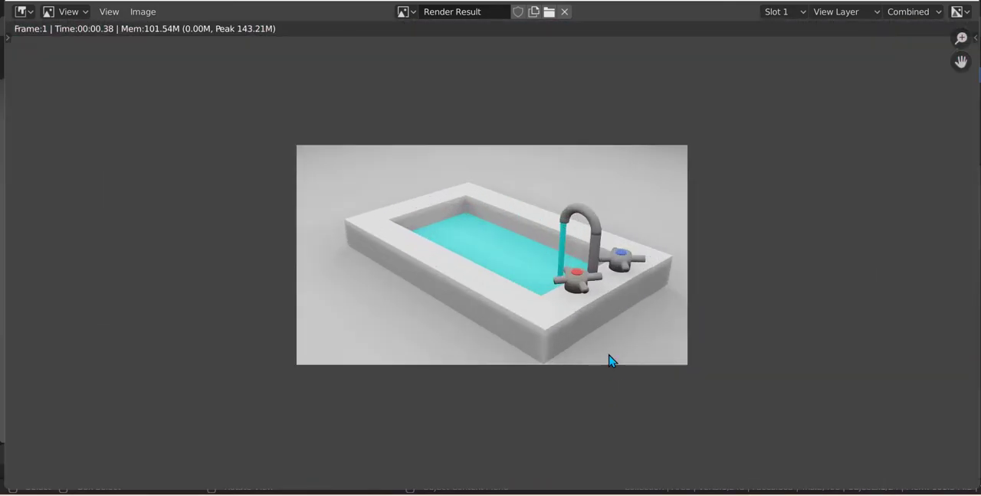
scroll(611, 361, up, 2)
scroll(609, 344, up, 2)
Close the render result and orbit the viewport away from the camera framing.
key(Escape)
mouse_move(621, 333)
middle_down()
mouse_move(611, 276)
mouse_move(521, 262)
middle_up()
scroll(521, 263, up, 2)
scroll(519, 276, down, 4)
Switch to Material Preview shading and nudge the faucet spout sideways.
key(z)
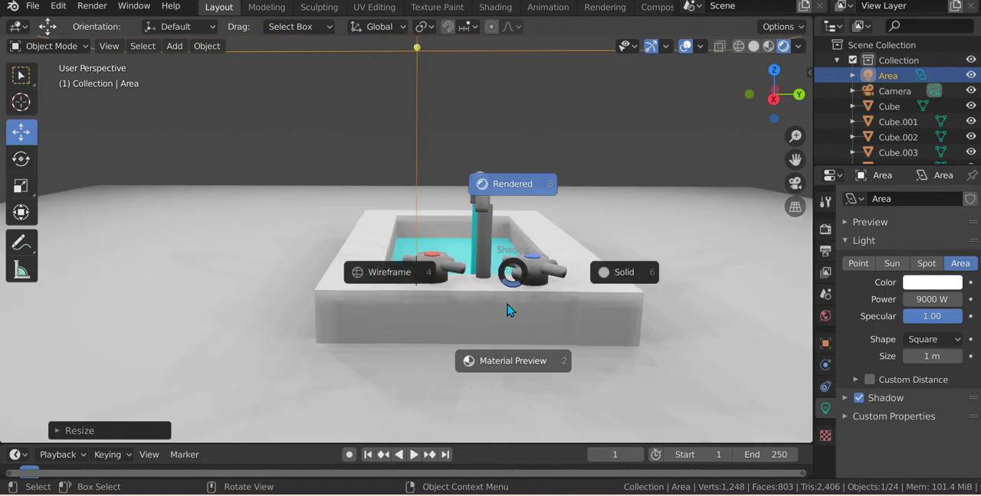
click(502, 337)
scroll(534, 237, up, 3)
mouse_move(534, 236)
middle_down()
mouse_move(458, 230)
mouse_move(424, 183)
mouse_move(552, 411)
mouse_move(574, 416)
mouse_move(557, 188)
mouse_move(598, 258)
mouse_move(536, 245)
mouse_move(453, 204)
mouse_move(475, 221)
mouse_move(445, 236)
mouse_move(517, 251)
middle_up()
scroll(573, 269, up, 3)
scroll(471, 228, up, 2)
click(510, 259)
mouse_move(574, 290)
mouse_down()
mouse_move(588, 282)
mouse_move(567, 297)
mouse_move(519, 302)
mouse_move(603, 283)
mouse_move(608, 291)
mouse_up()
Move the water stream cylinder slightly right so it sits beneath the spout.
middle_drag(609, 291, 558, 273)
click(427, 221)
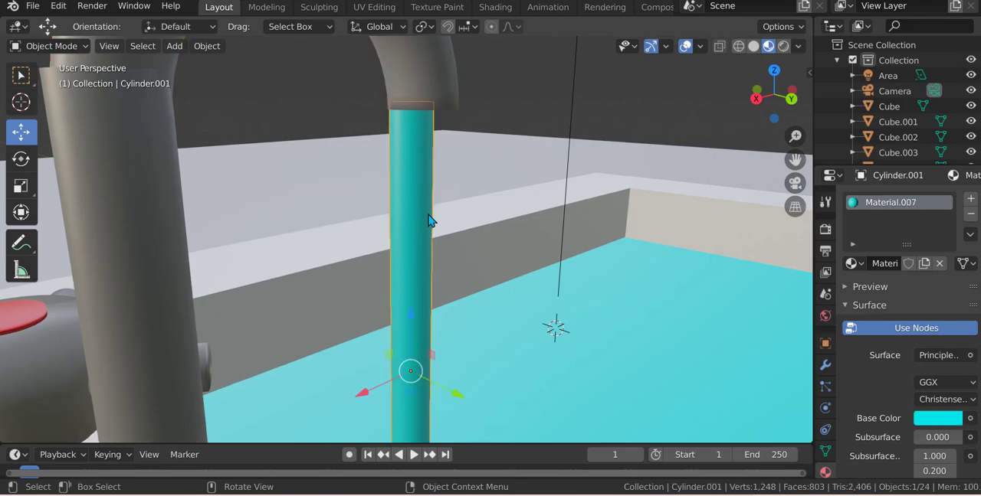
drag(395, 373, 408, 369)
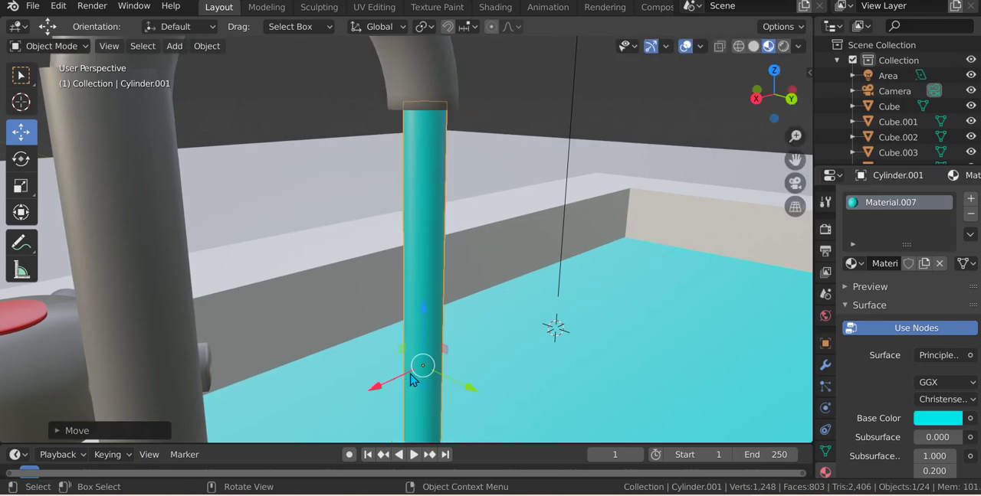